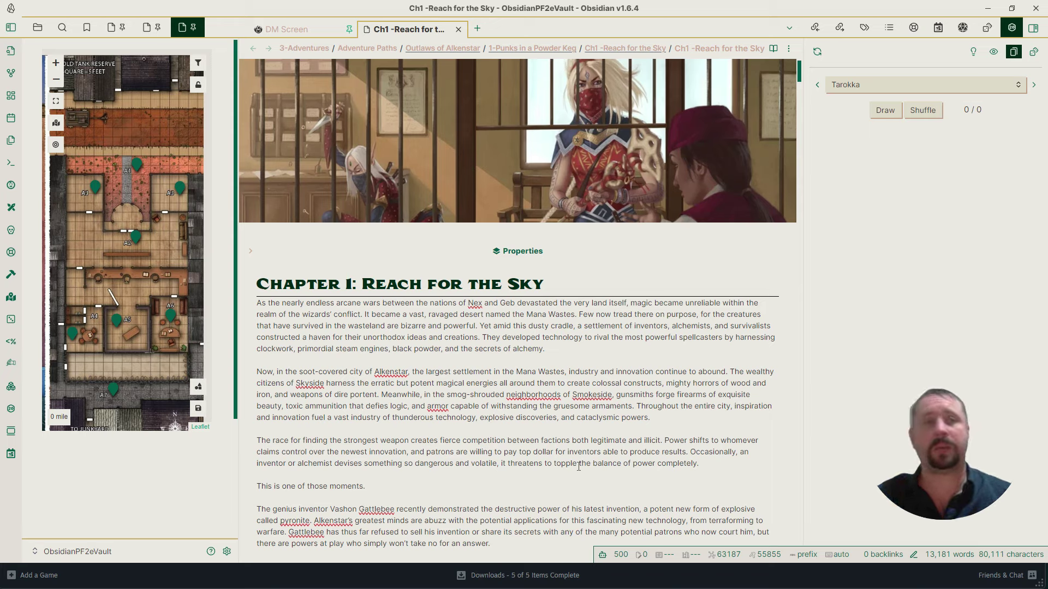
# Switch the deck panel to Standard and look up Solo RPG Toolkit in the community plugin browser
pyautogui.click(1020, 88)
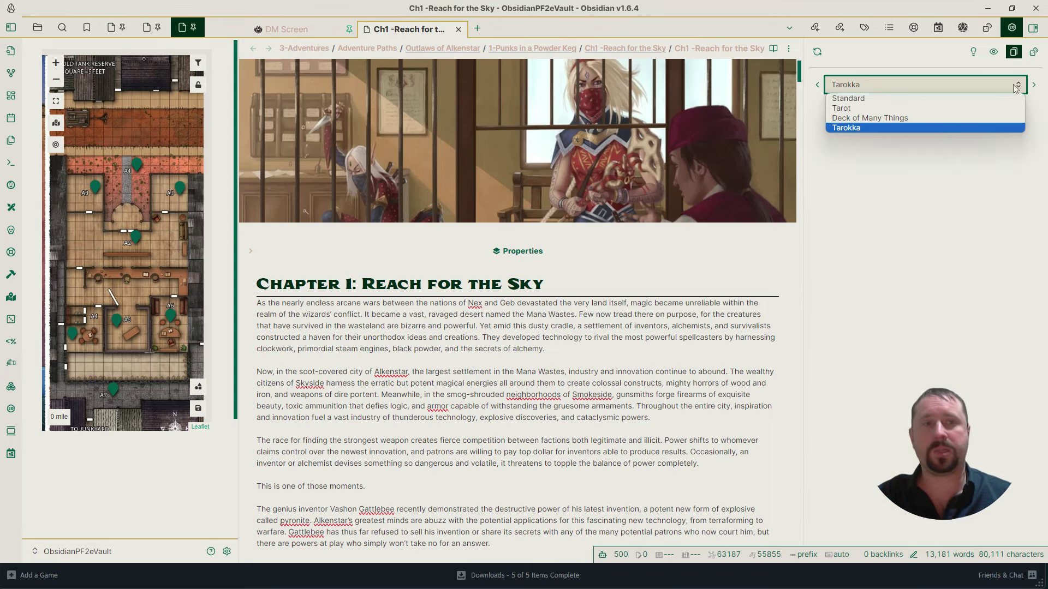
pyautogui.click(855, 99)
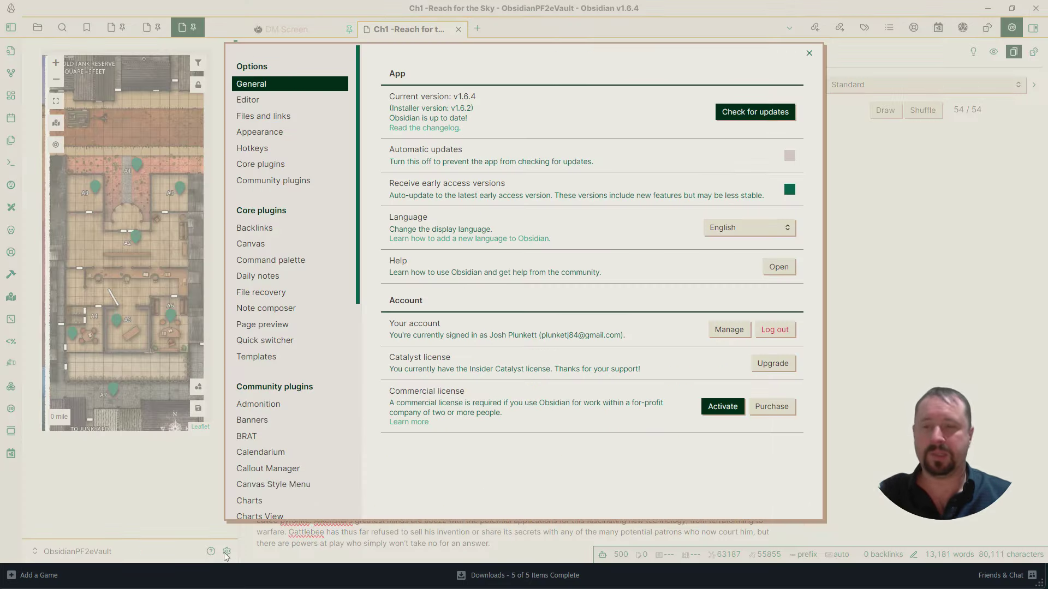
pyautogui.click(226, 552)
pyautogui.click(294, 180)
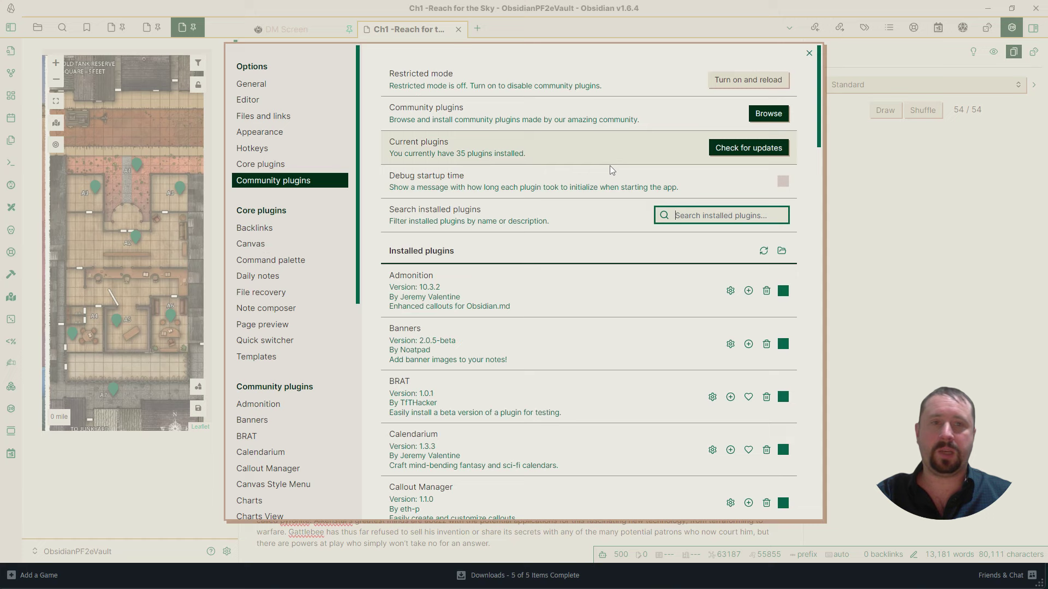
pyautogui.click(766, 111)
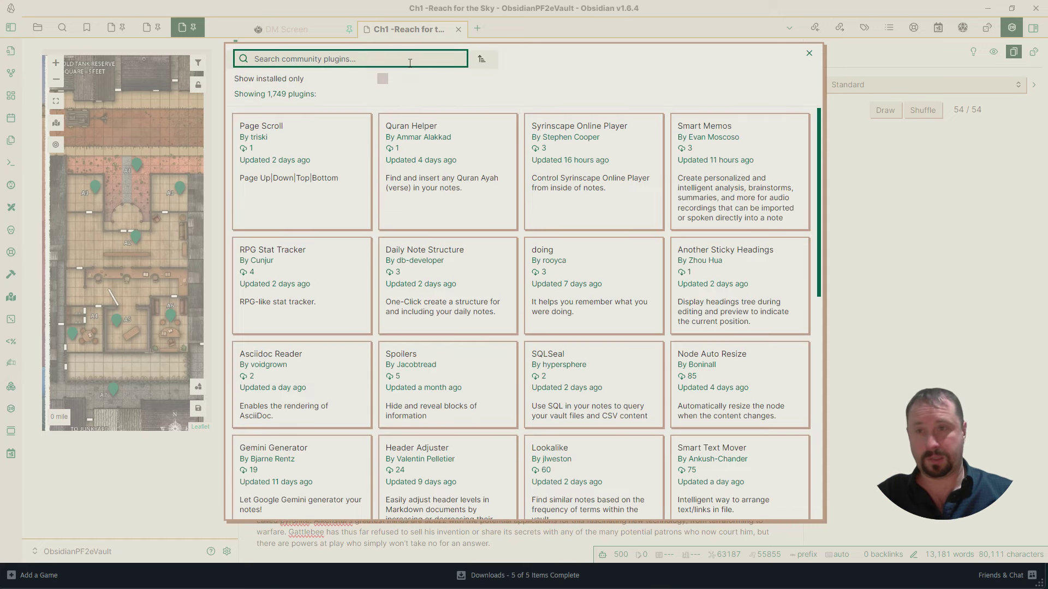
pyautogui.write('Solo')
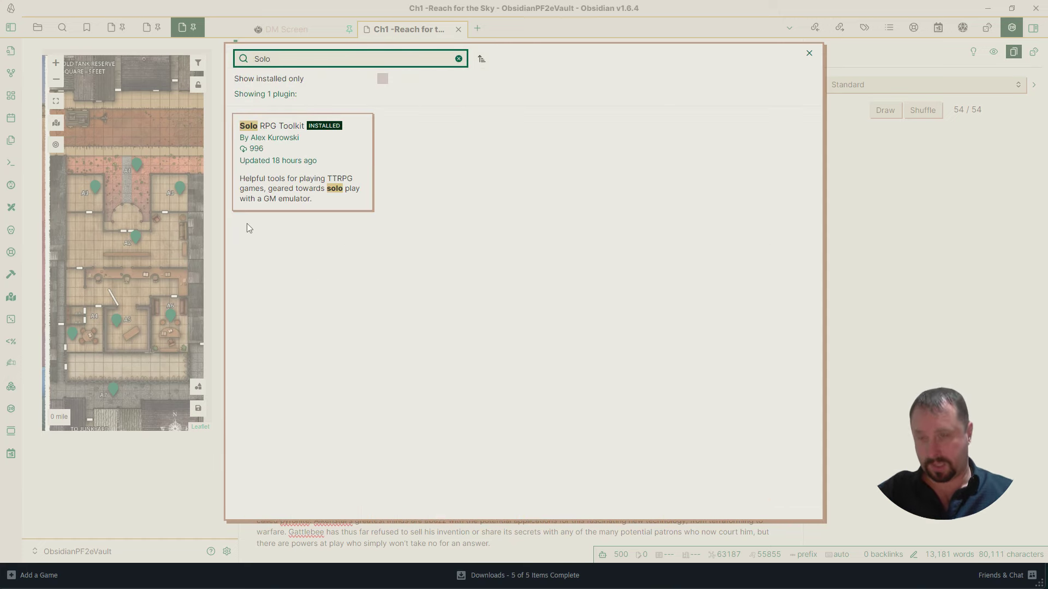
pyautogui.click(313, 168)
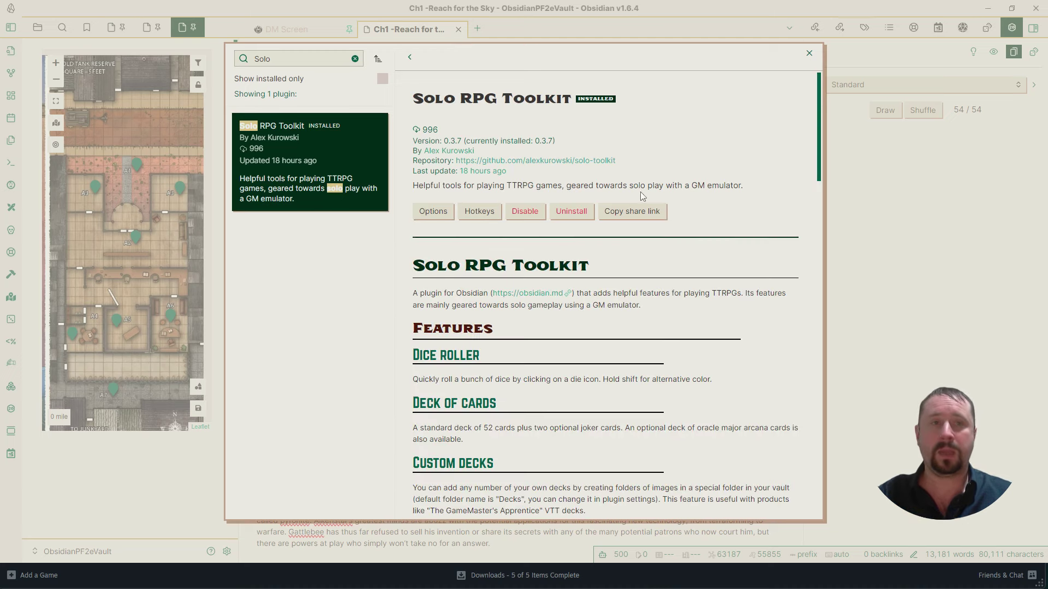
pyautogui.click(808, 53)
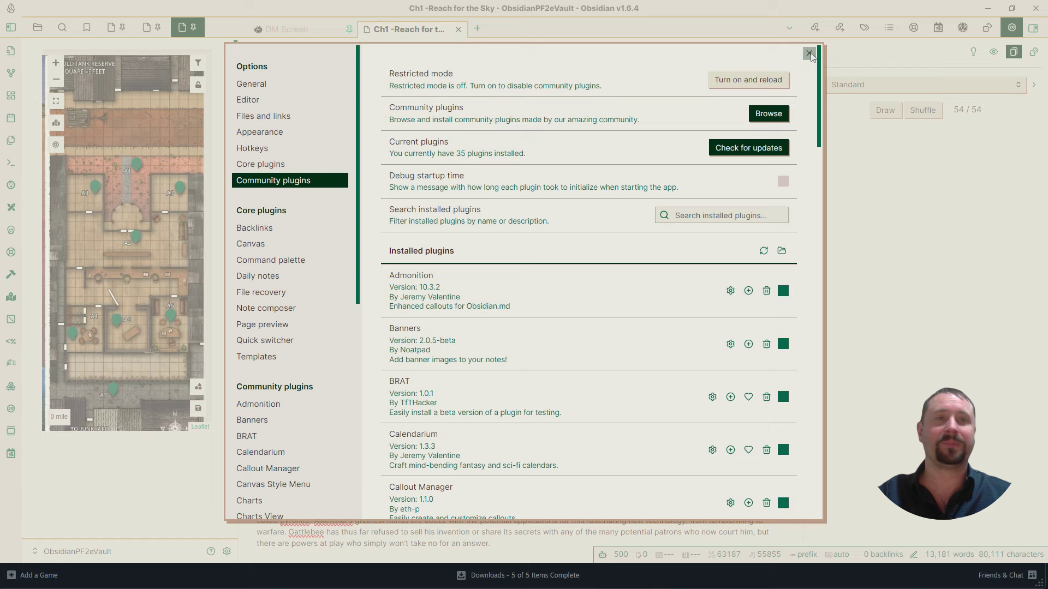
# Close the settings window and keep the Standard deck selected in the deck panel
pyautogui.click(809, 51)
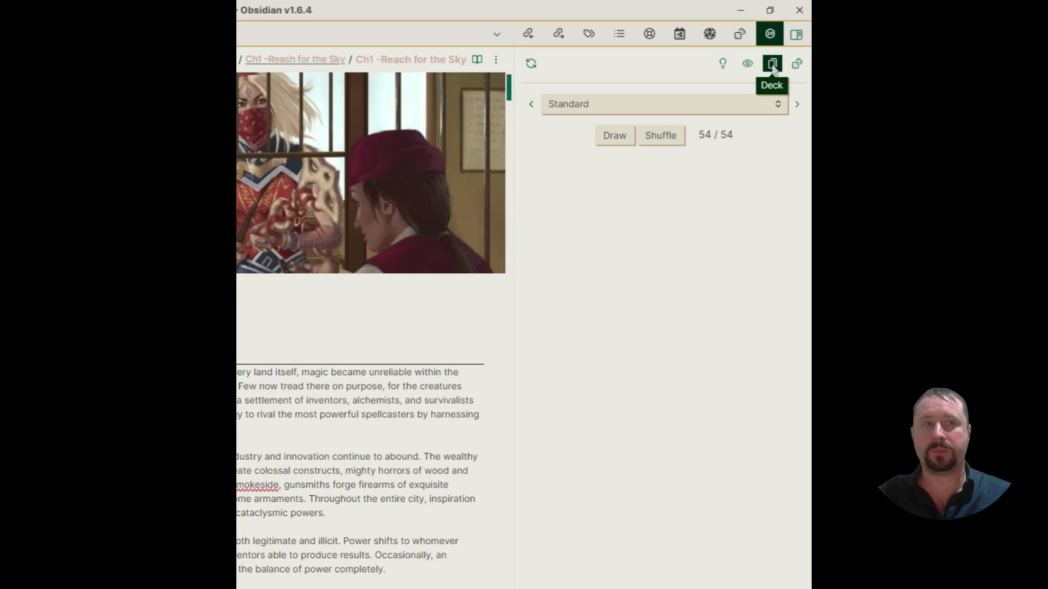
pyautogui.click(711, 107)
pyautogui.click(569, 126)
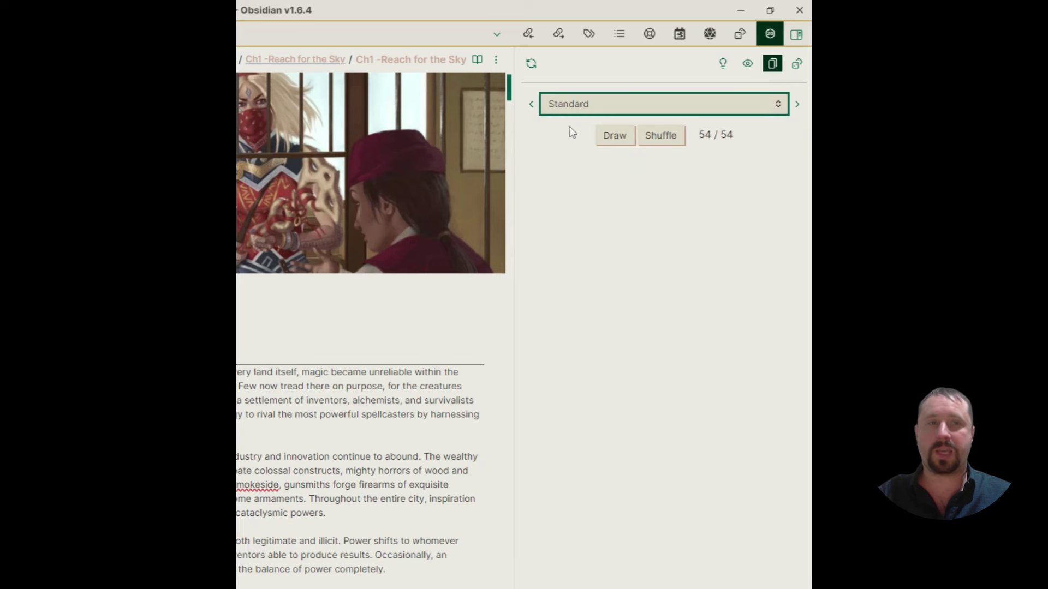
# Draw four Standard cards (9♠, 10♥, 4♥, J♠) and copy the Jack of spades image
pyautogui.click(612, 137)
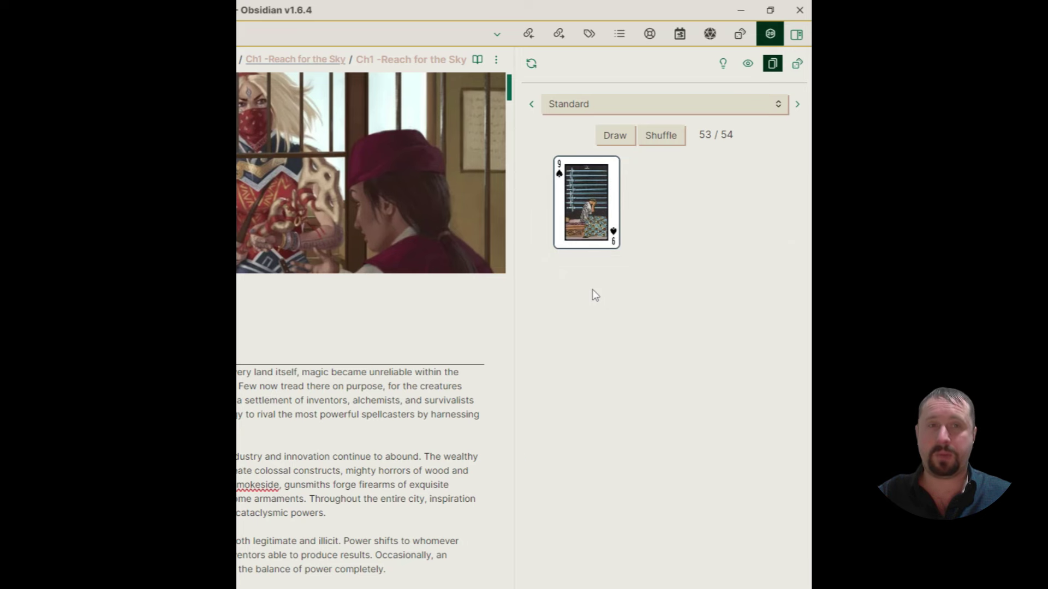
pyautogui.moveTo(667, 268)
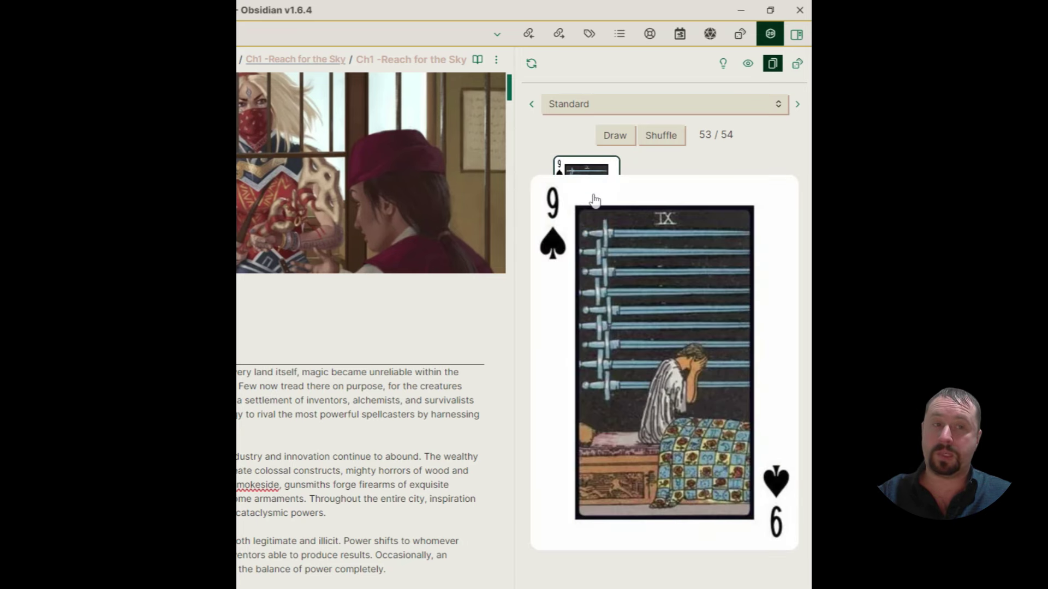
pyautogui.click(601, 138)
pyautogui.moveTo(599, 193)
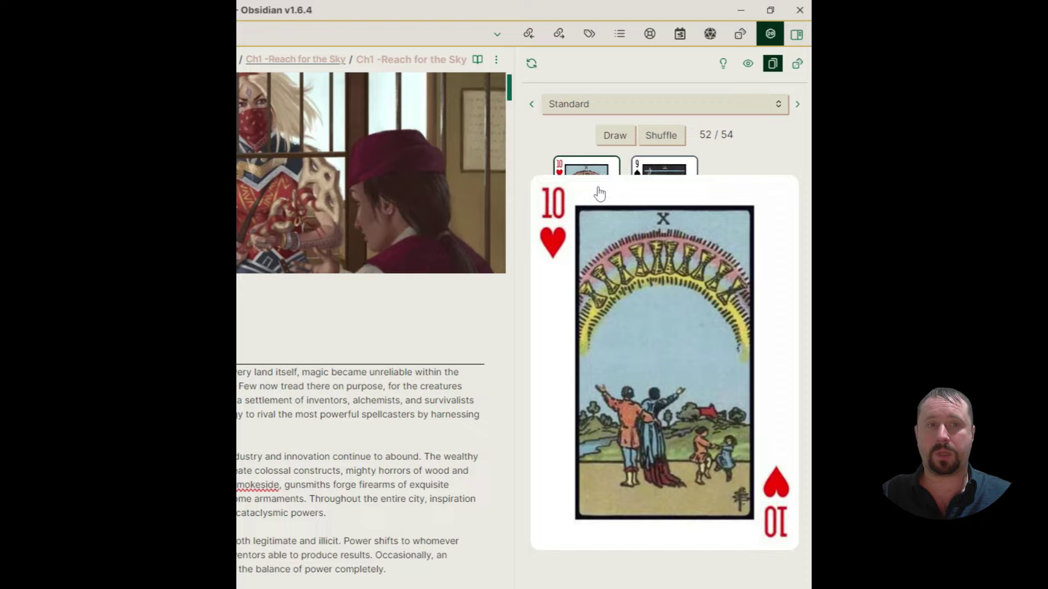
pyautogui.click(616, 134)
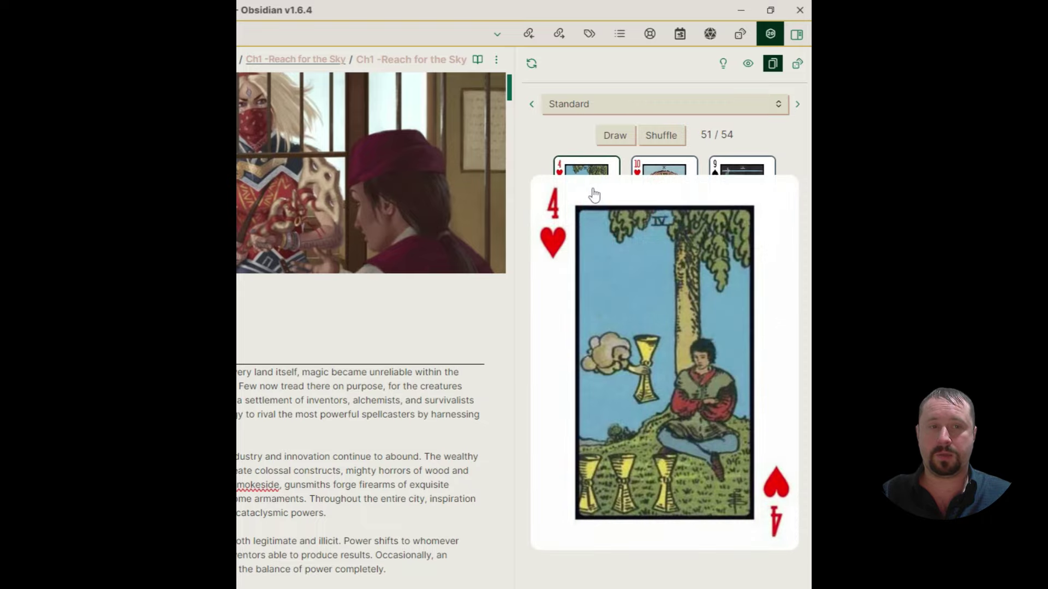
pyautogui.click(618, 135)
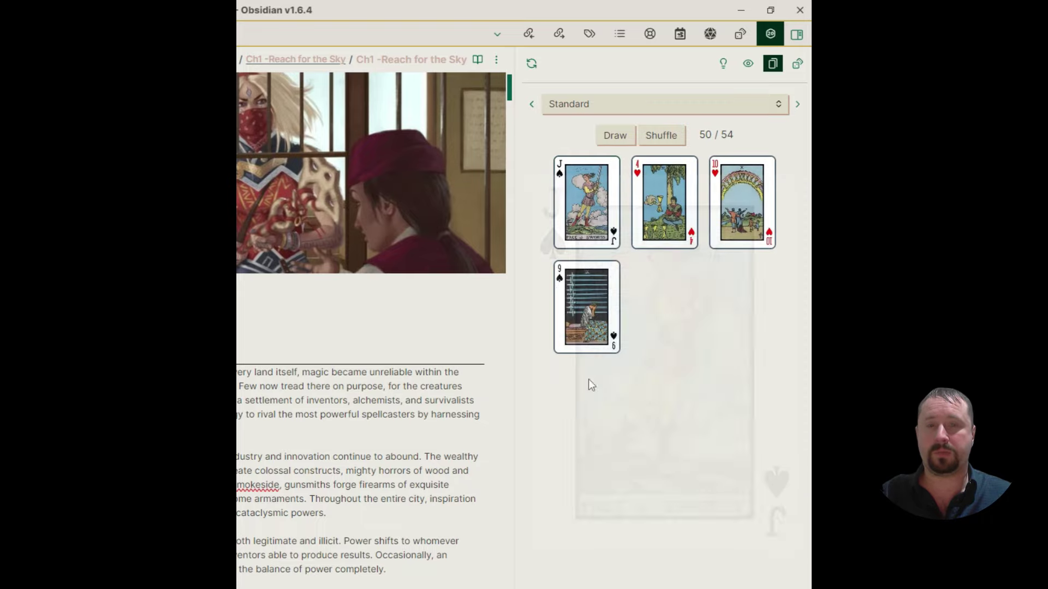
pyautogui.click(601, 199)
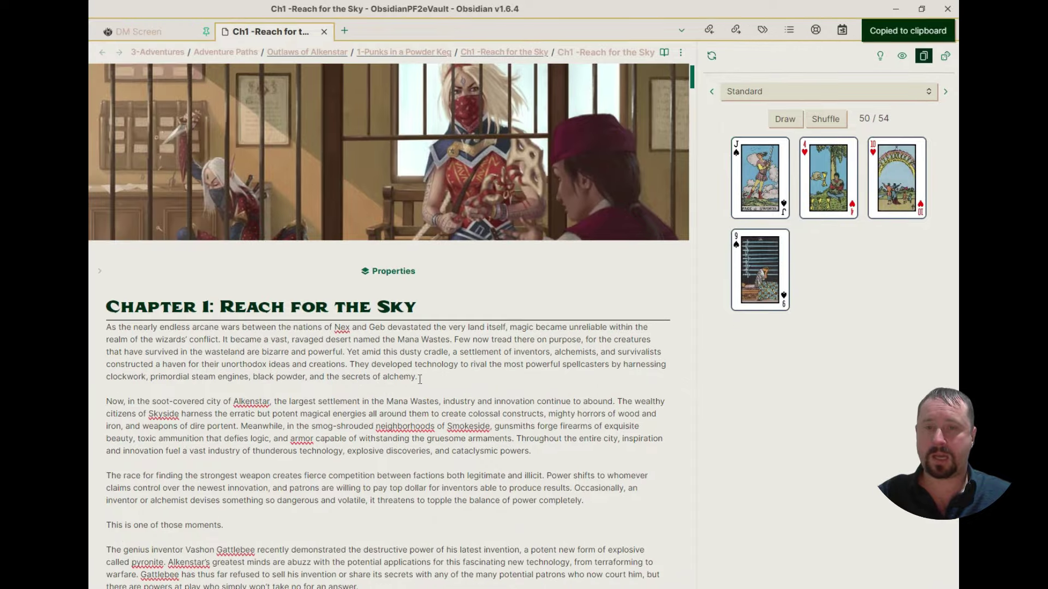
# Paste the Jack of spades card on a new line after 'alchemy.', then undo the paste
pyautogui.click(420, 379)
pyautogui.press('Return')
pyautogui.press('Return')
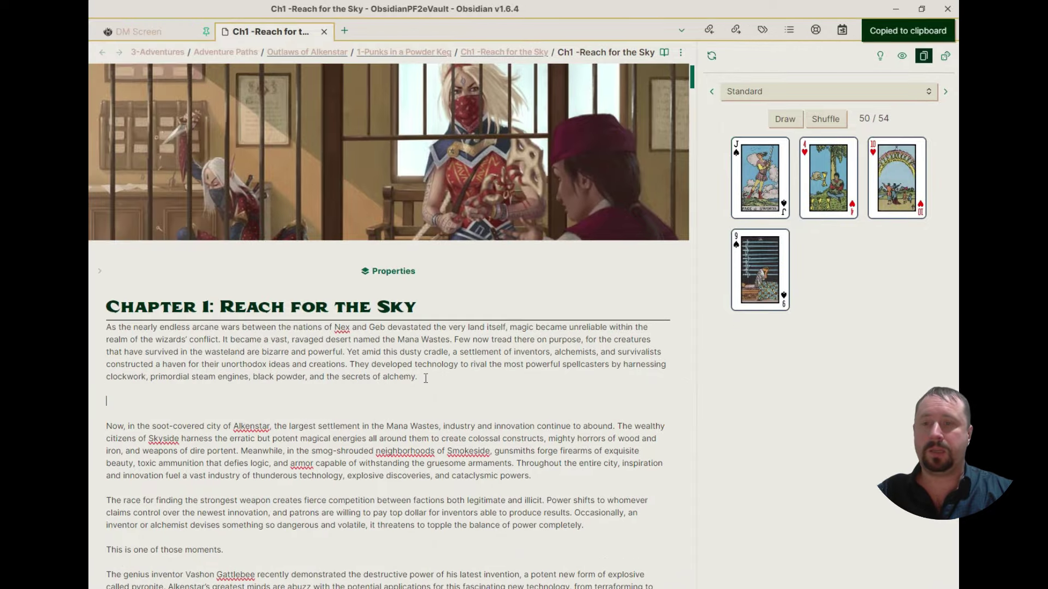
pyautogui.hotkey('ctrl', 'v')
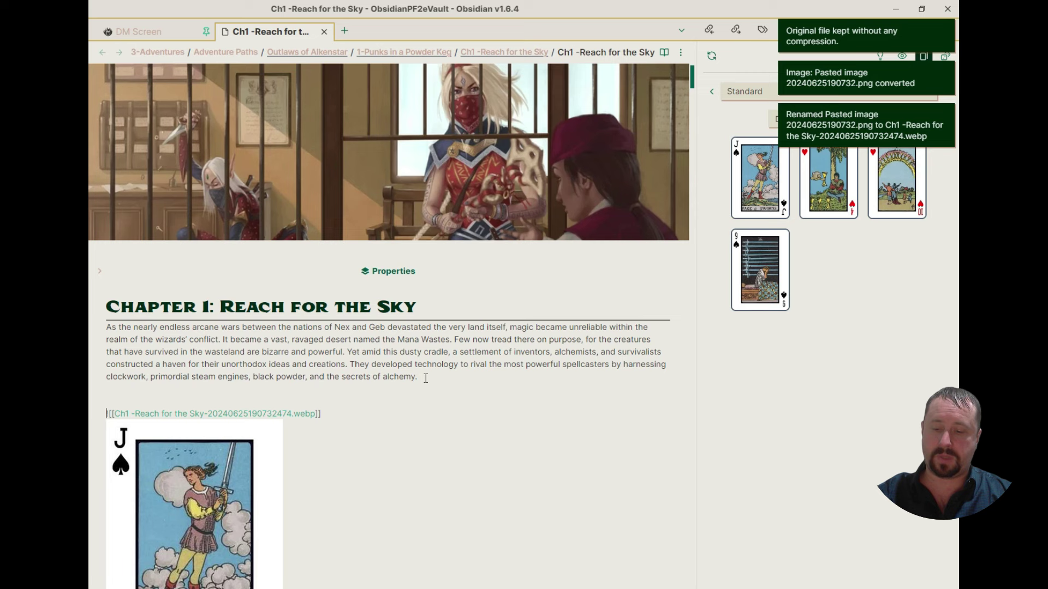
pyautogui.hotkey('ctrl', 'z')
pyautogui.hotkey('ctrl', 'z')
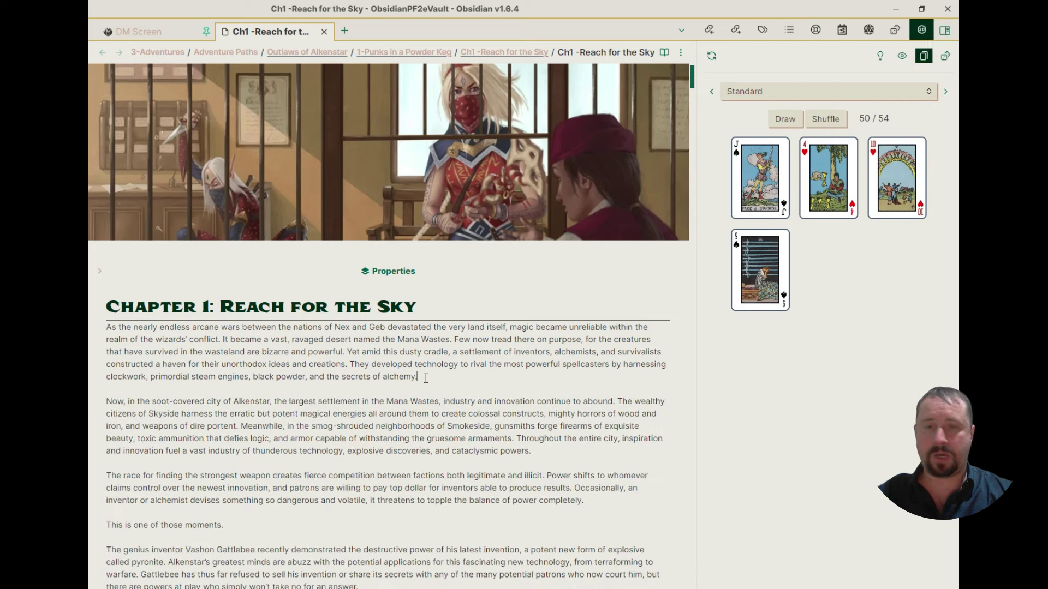
pyautogui.moveTo(836, 162)
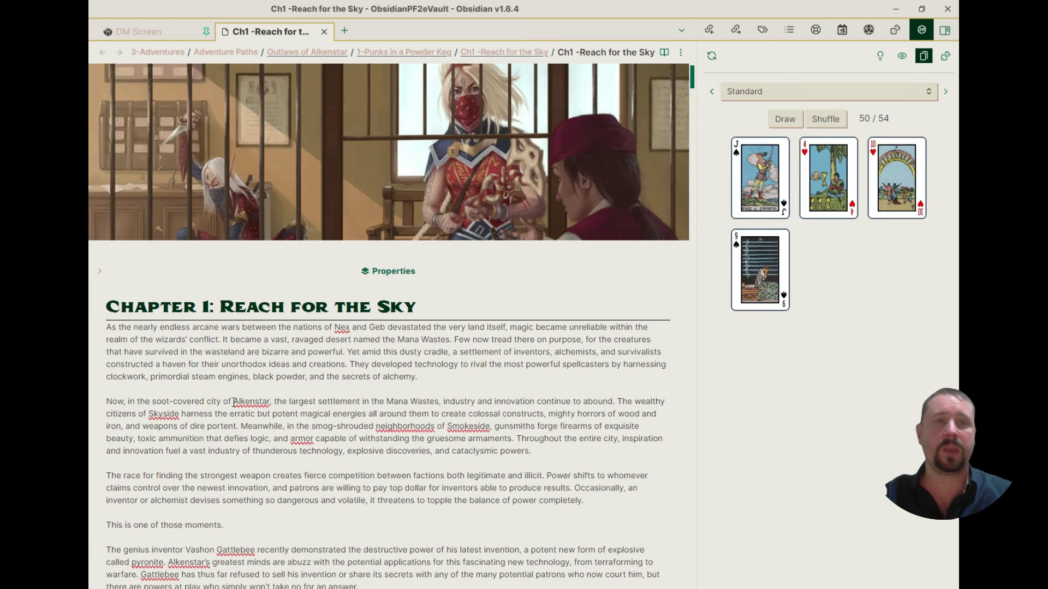
# Clear the drawn cards and switch the deck panel to the Tarot deck
pyautogui.click(712, 56)
pyautogui.click(826, 92)
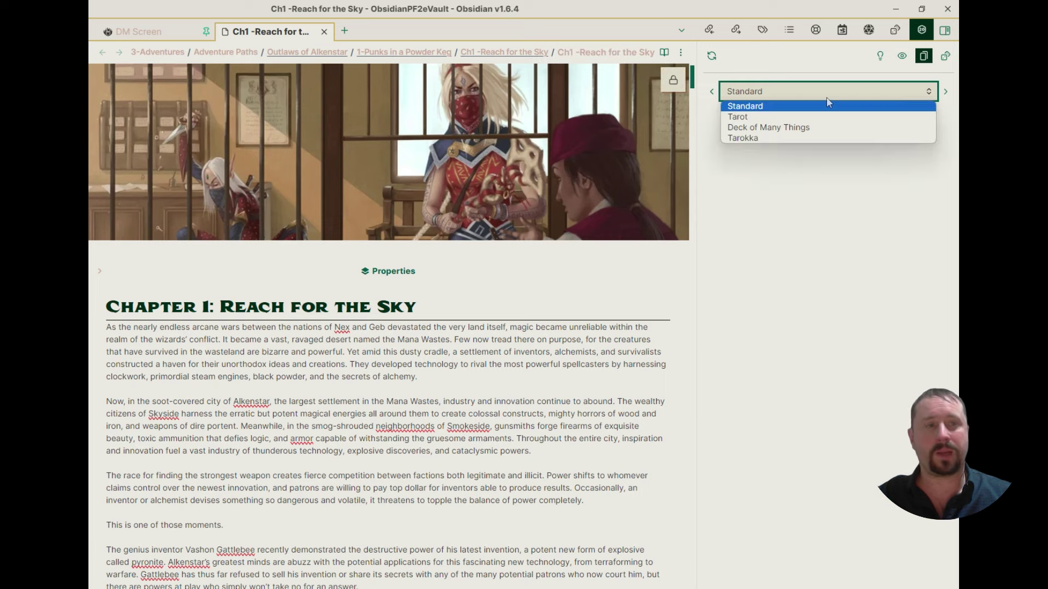
pyautogui.click(827, 116)
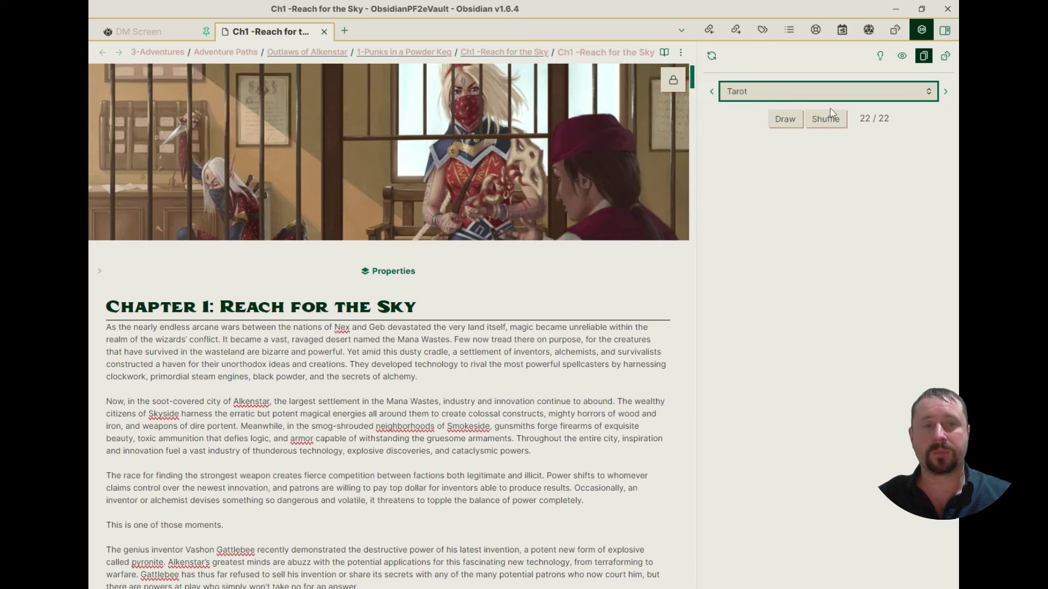
# Draw several Tarot cards, then reshuffle the deck back to the full 22/22
pyautogui.click(786, 117)
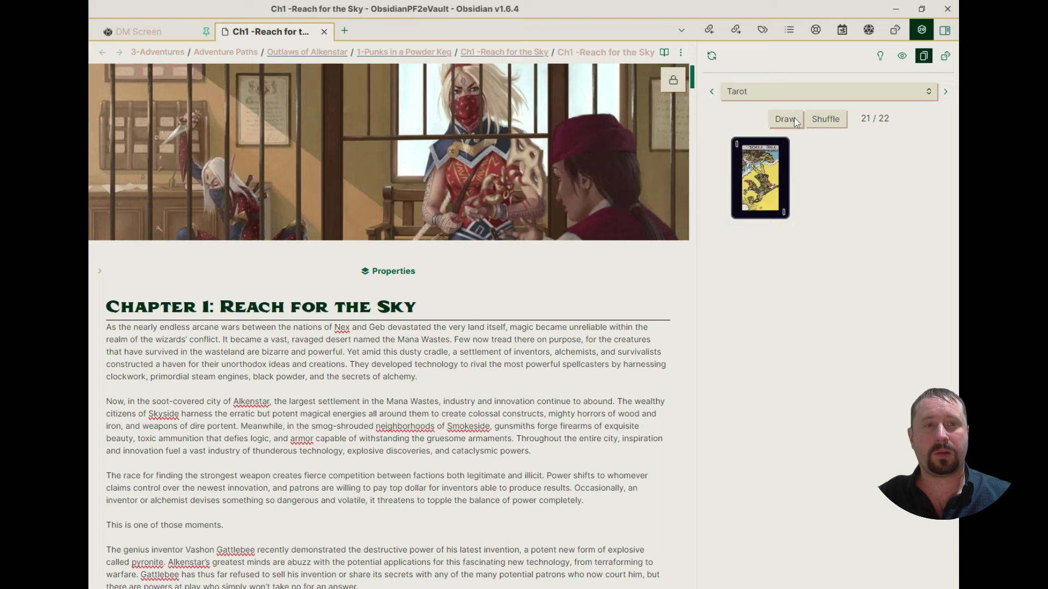
pyautogui.moveTo(759, 200)
pyautogui.click(785, 118)
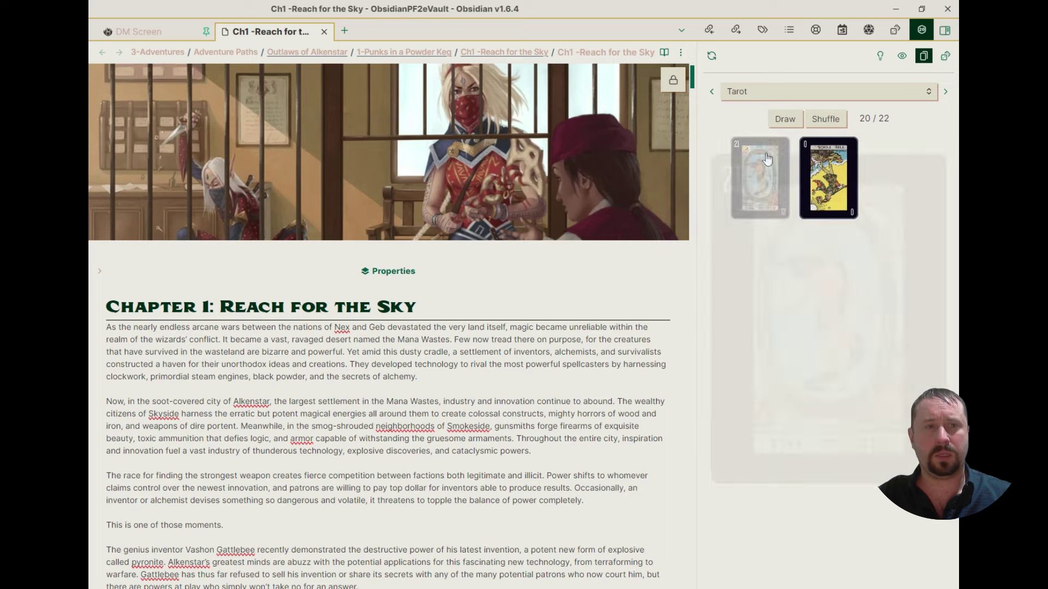
pyautogui.moveTo(758, 178)
pyautogui.click(785, 119)
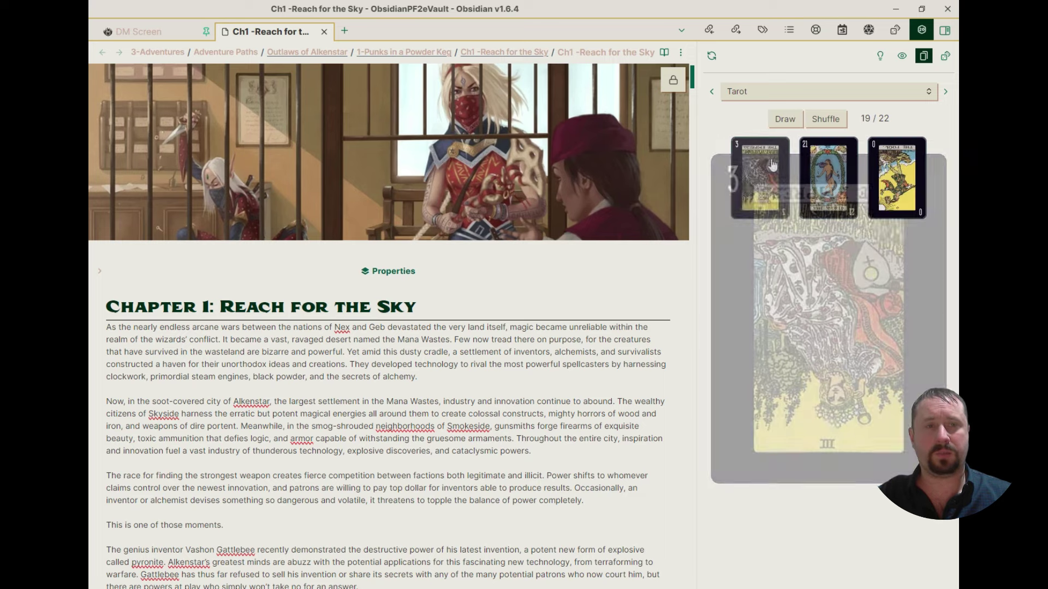
pyautogui.click(784, 119)
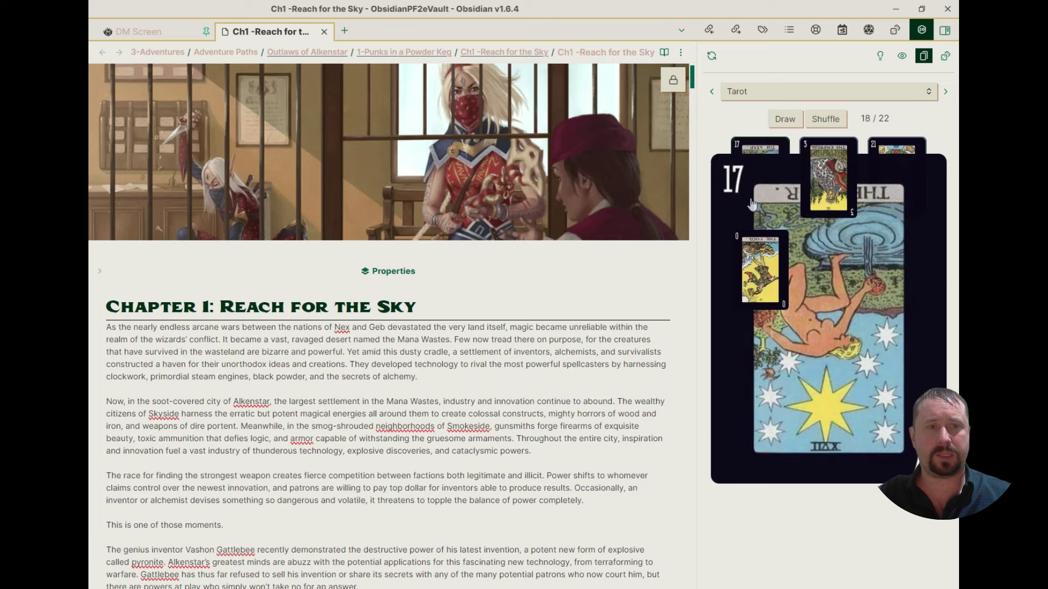
pyautogui.click(786, 120)
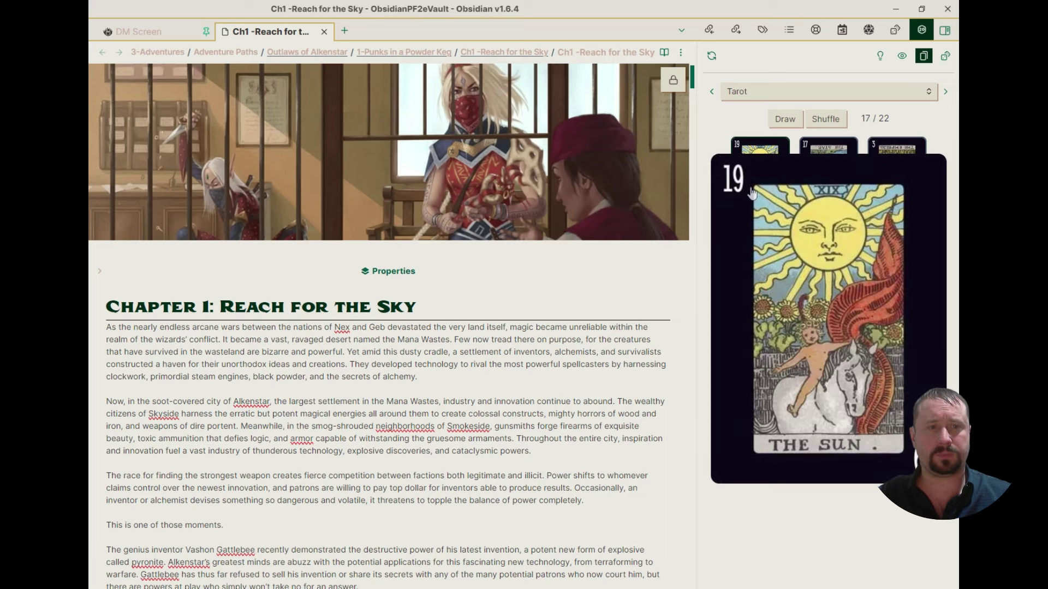
pyautogui.click(792, 122)
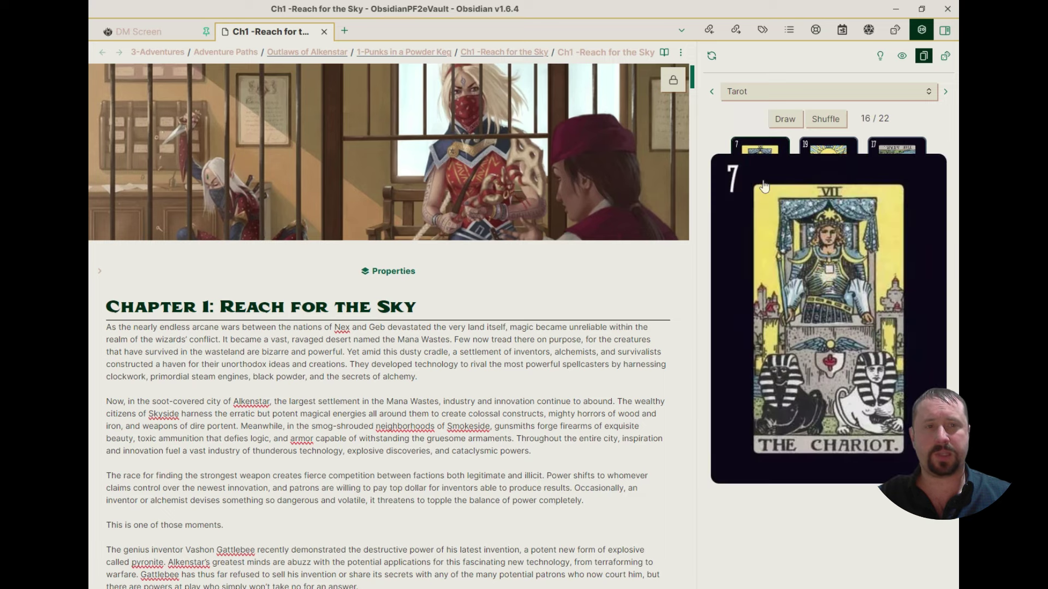
pyautogui.click(785, 120)
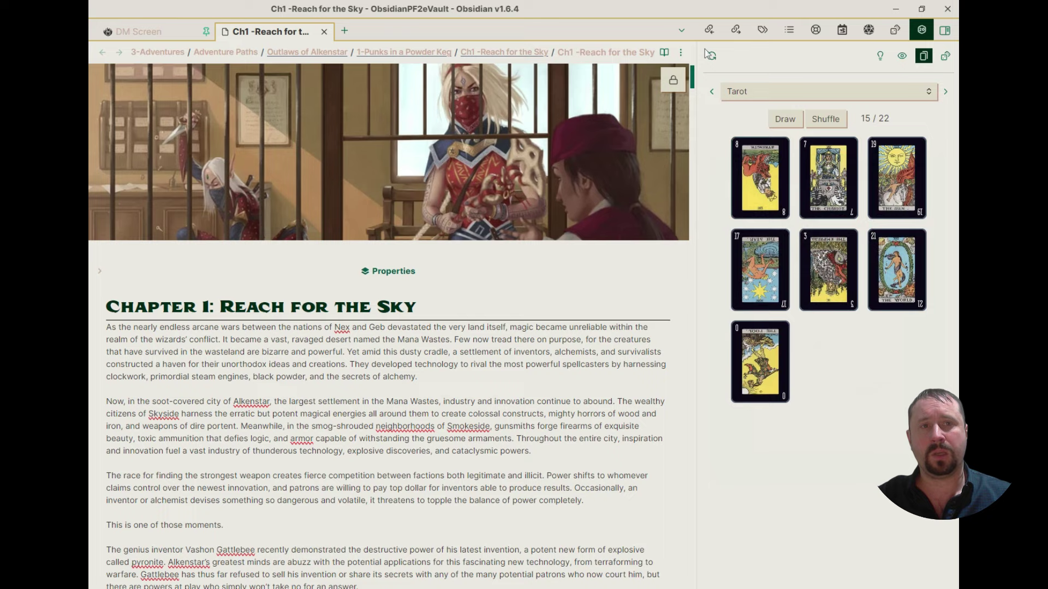
pyautogui.click(825, 119)
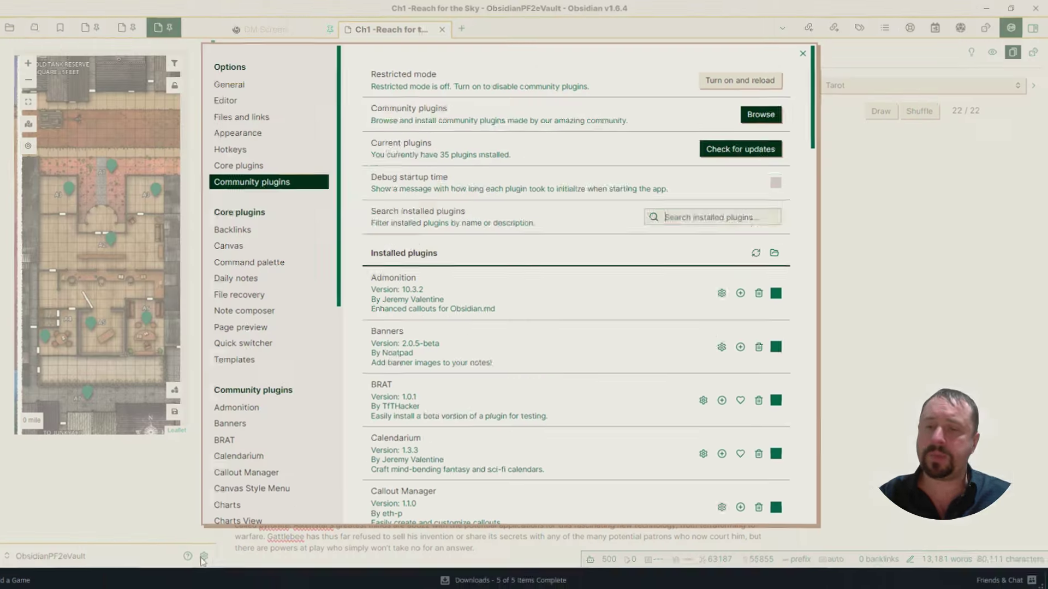
# Open the Solo RPG Toolkit plugin settings from the community plugins list
pyautogui.scroll(-5, 525, 208)
pyautogui.scroll(-10, 524, 208)
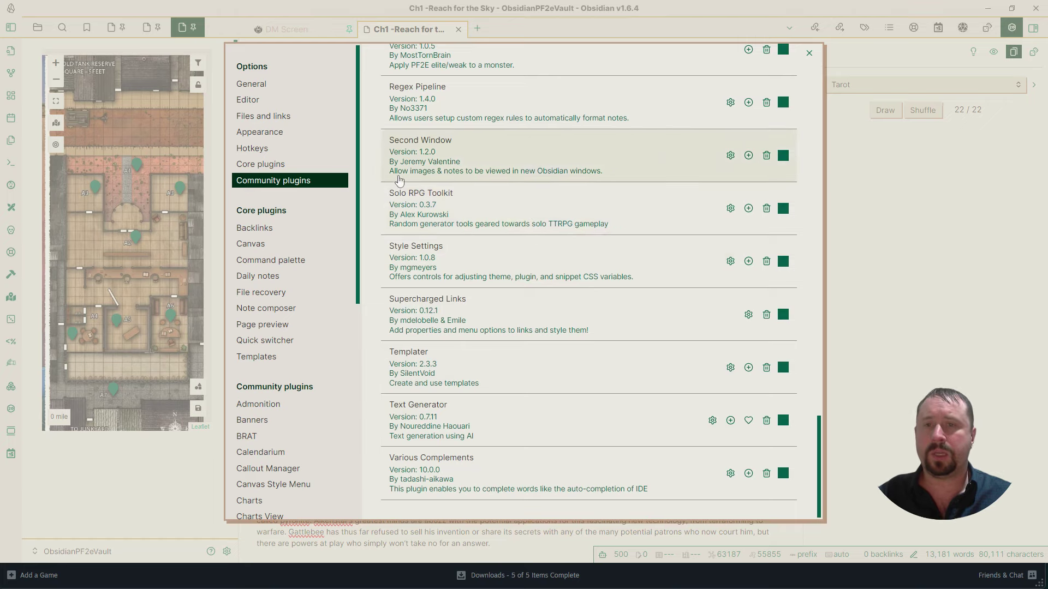
pyautogui.click(730, 208)
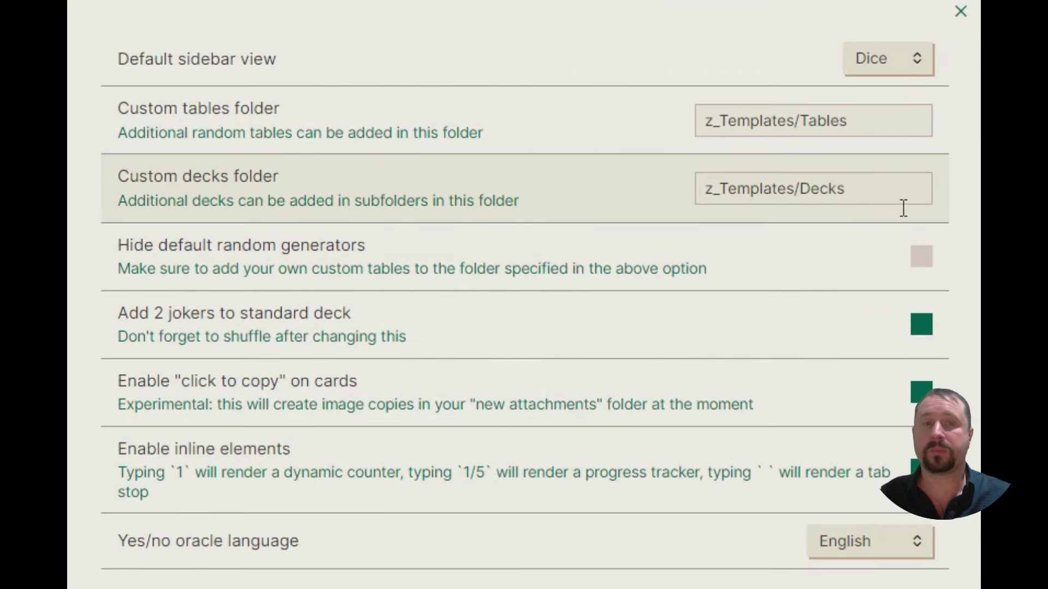
# Delete and restore the z_Templates/ prefix in the custom decks folder, keeping z_Templates/Decks
pyautogui.click(893, 192)
pyautogui.hotkey('ctrl', 'a')
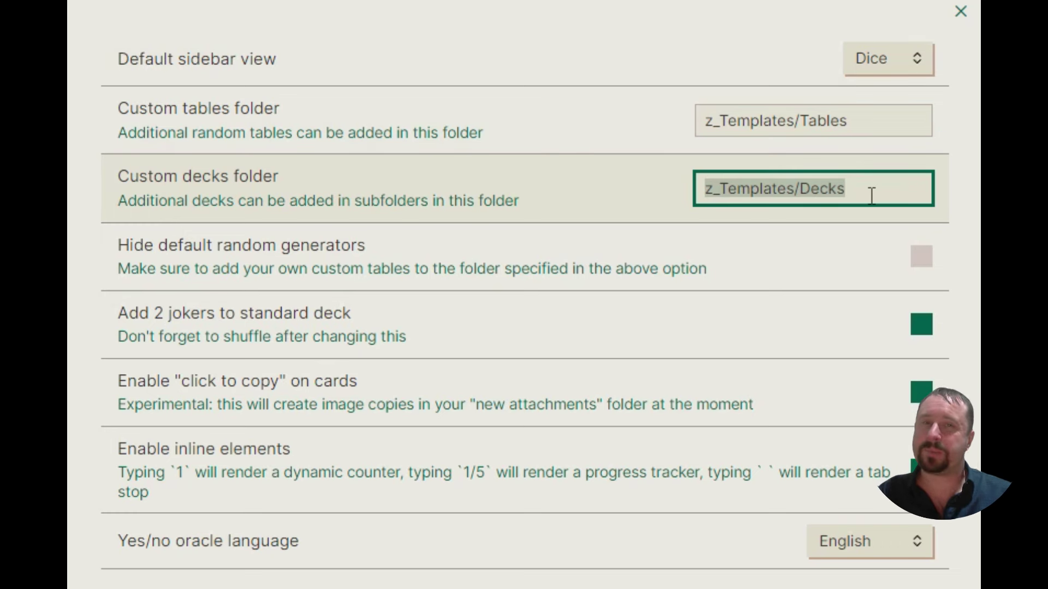
pyautogui.press('End')
pyautogui.hotkey('shift', 'Left')
pyautogui.hotkey('shift', 'Left')
pyautogui.hotkey('shift', 'Left')
pyautogui.hotkey('shift', 'Left')
pyautogui.hotkey('shift', 'Left')
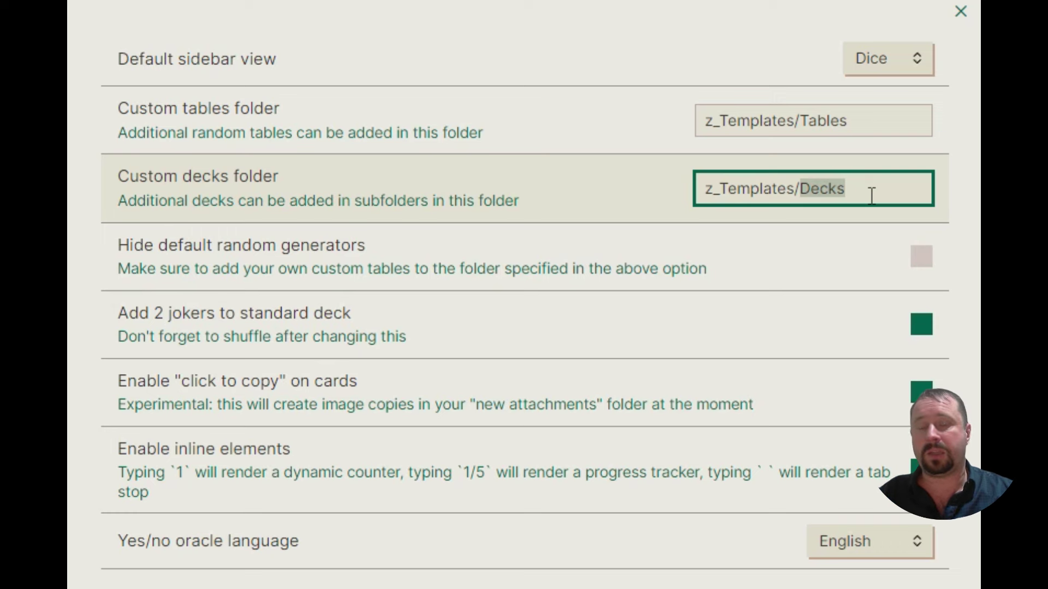
pyautogui.press('End')
pyautogui.press('Left')
pyautogui.press('Left')
pyautogui.press('Left')
pyautogui.press('Left')
pyautogui.press('Left')
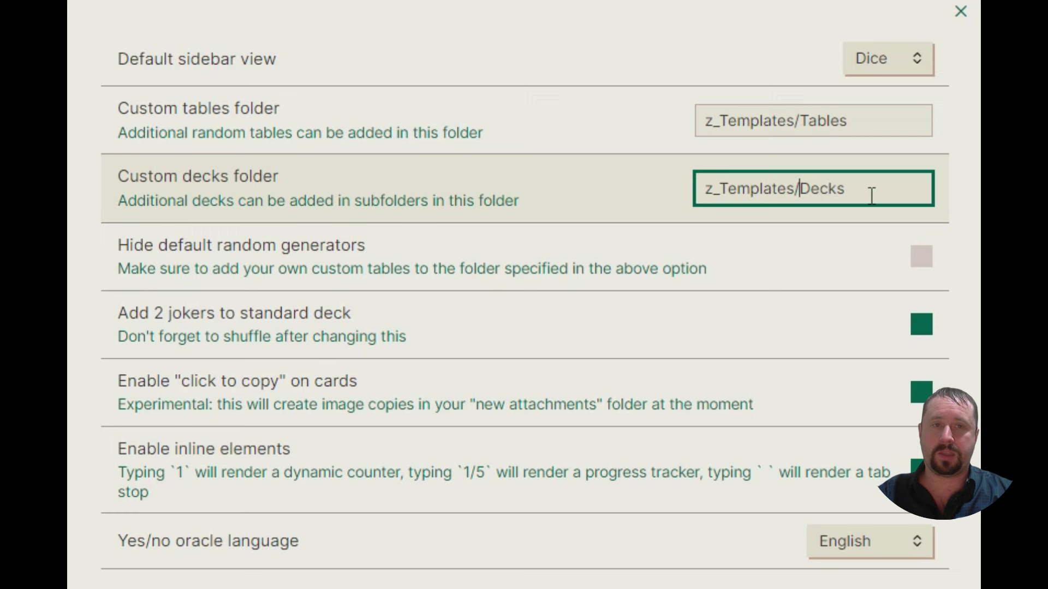
pyautogui.hotkey('shift', 'Home')
pyautogui.hotkey('ctrl', 'c')
pyautogui.press('BackSpace')
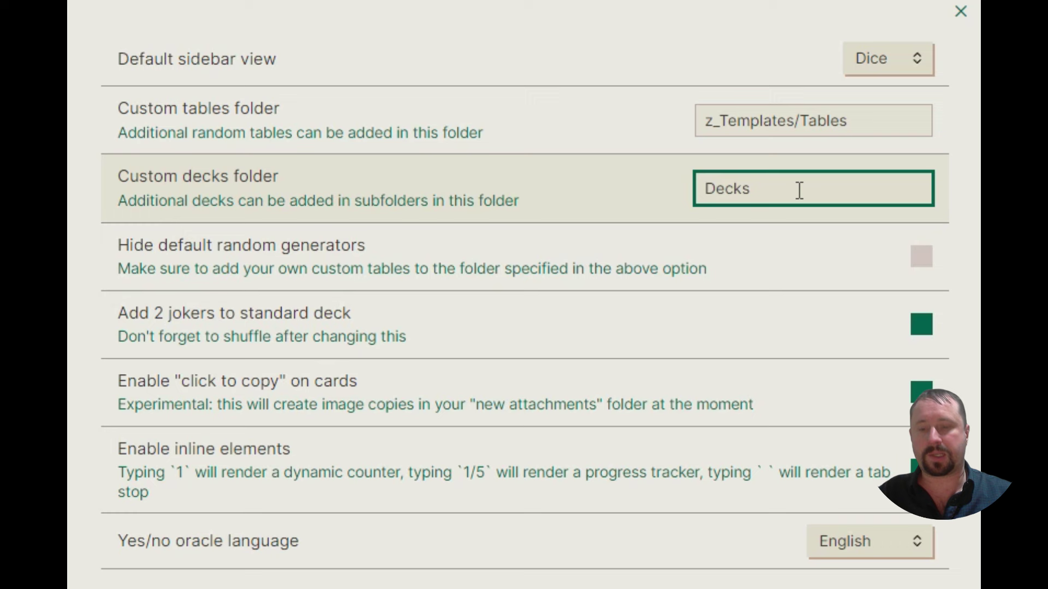
pyautogui.hotkey('ctrl', 'v')
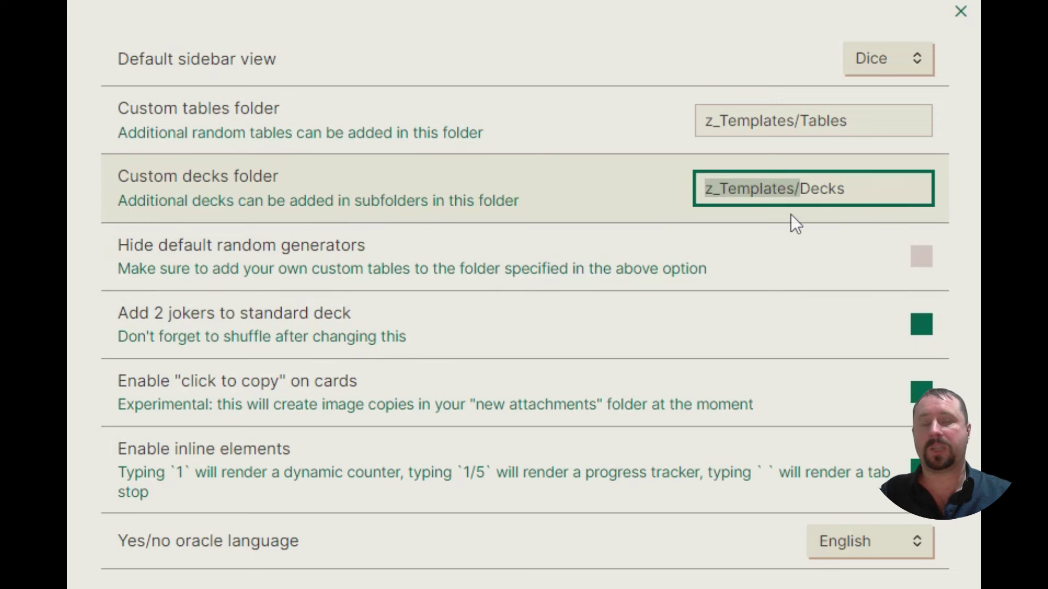
# Finish editing the custom decks folder field, leaving it as z_Templates/Decks
pyautogui.click(965, 206)
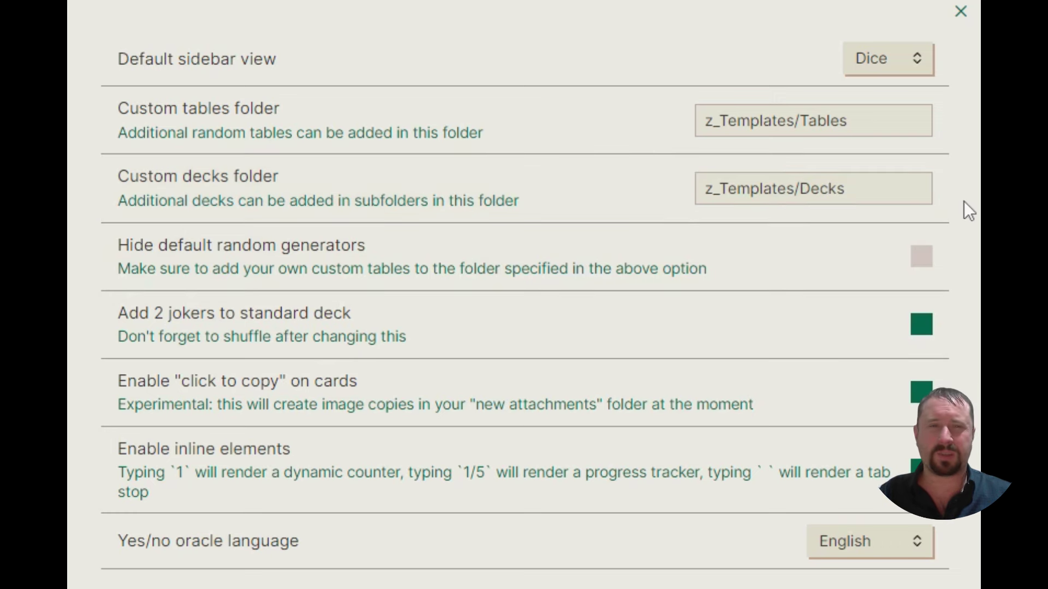
pyautogui.moveTo(795, 185); pyautogui.dragTo(739, 185)
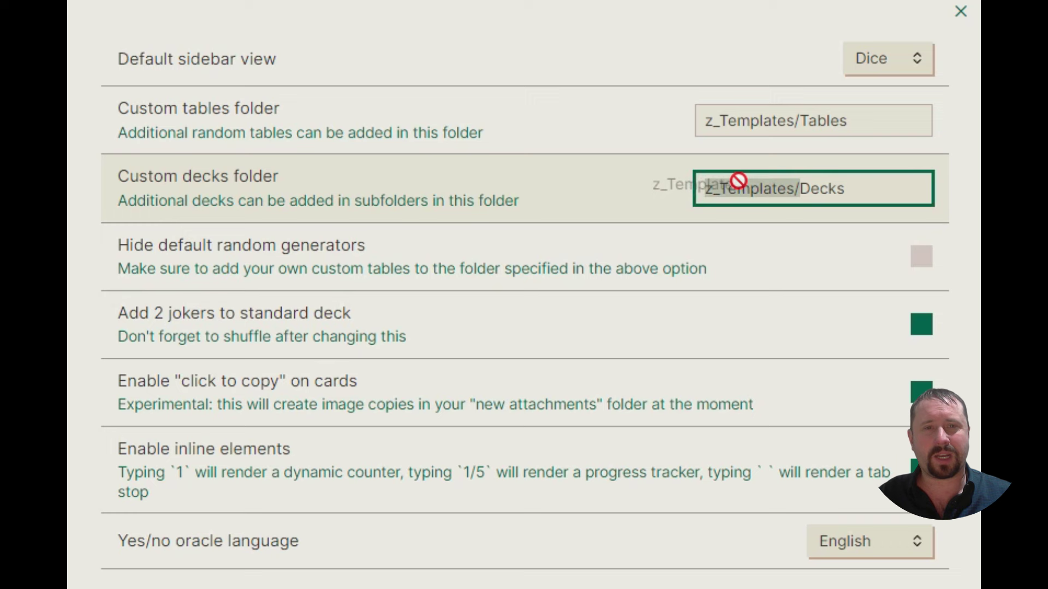
pyautogui.click(880, 188)
pyautogui.moveTo(863, 186); pyautogui.dragTo(390, 163)
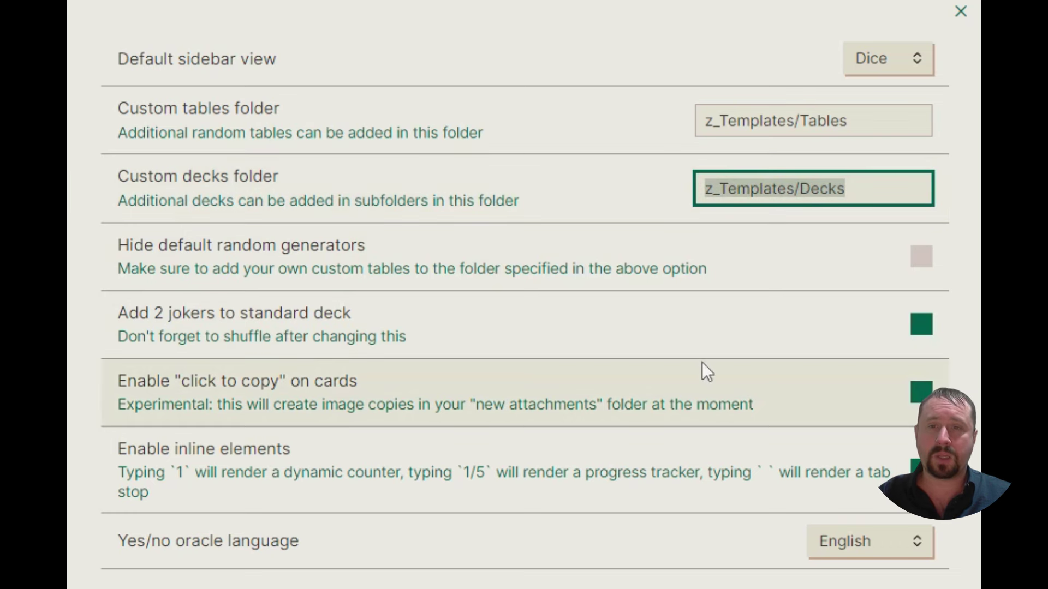
pyautogui.click(227, 356)
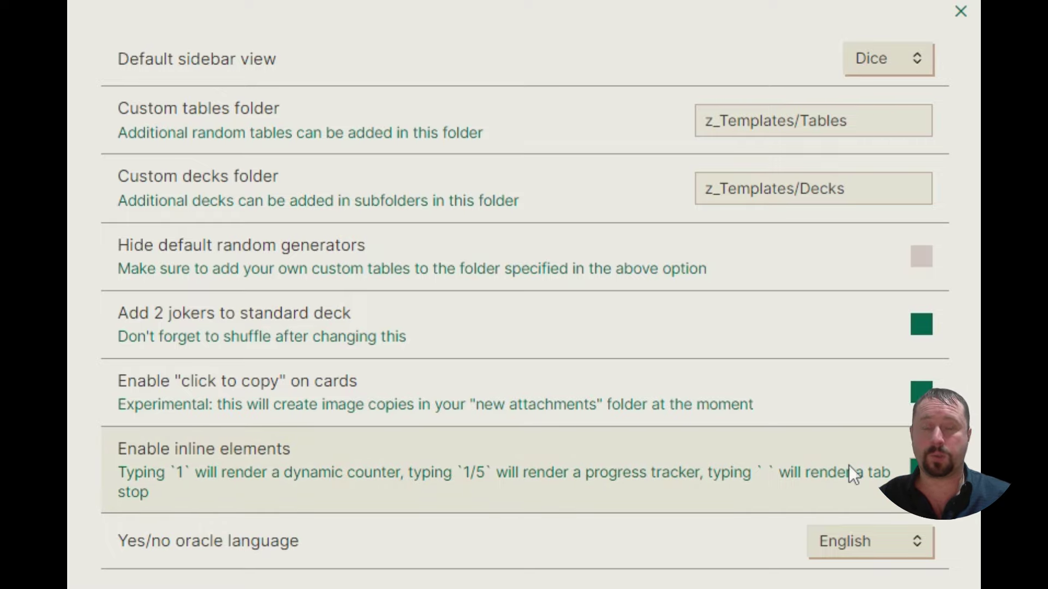
# Close the plugin settings, collapse the file tree to top-level folders, and expand z_Templates
pyautogui.click(959, 12)
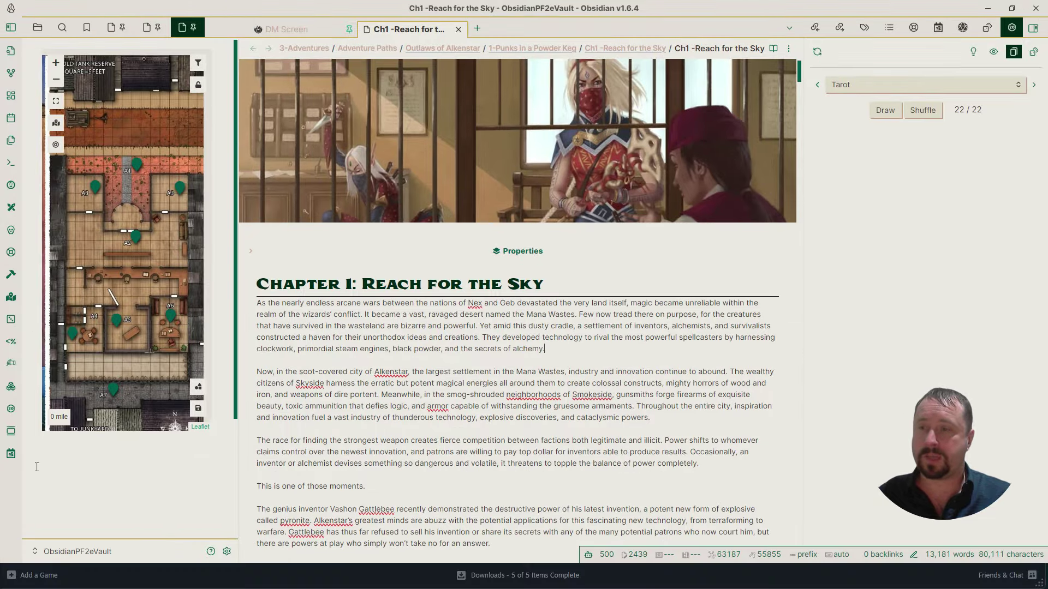
pyautogui.click(37, 27)
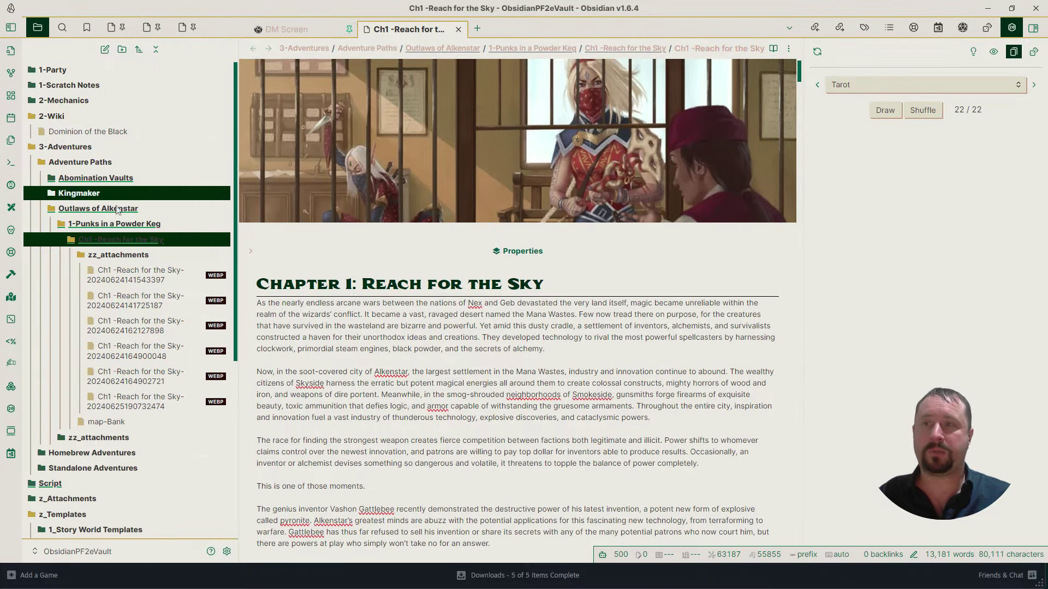
pyautogui.click(156, 49)
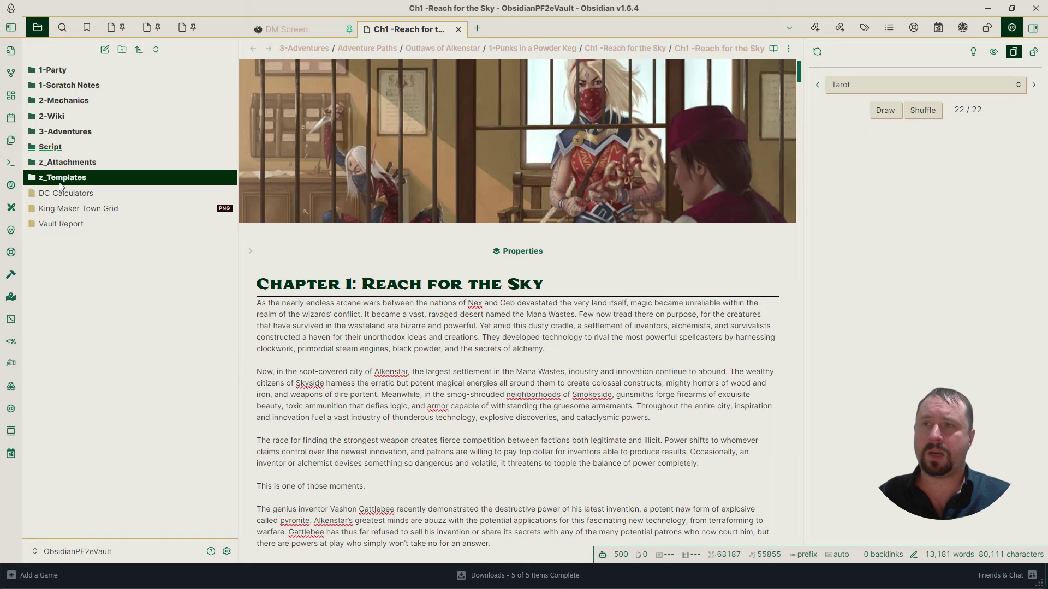
pyautogui.click(32, 179)
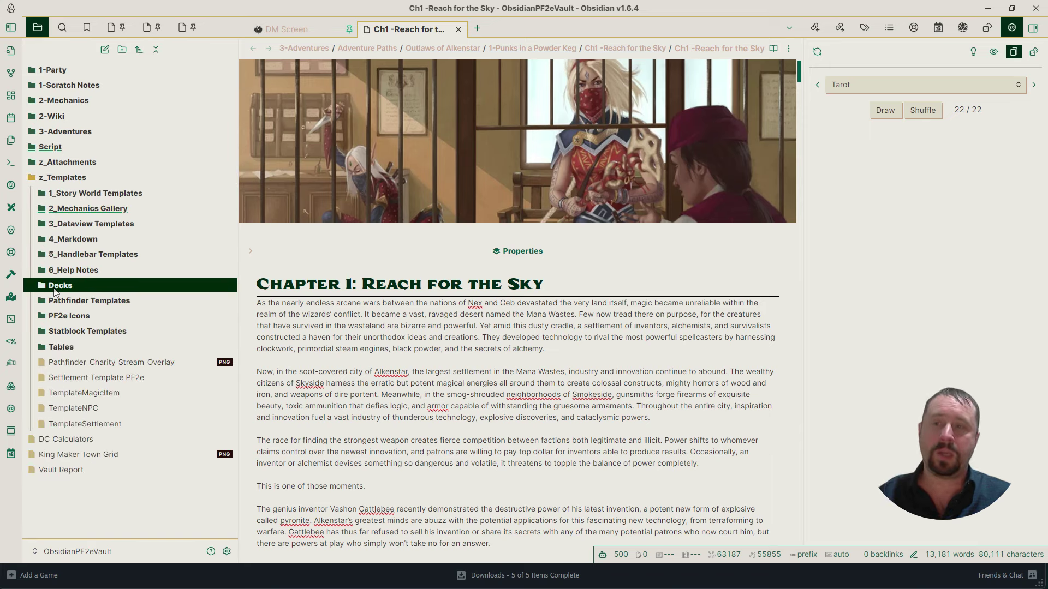
pyautogui.rightClick(68, 178)
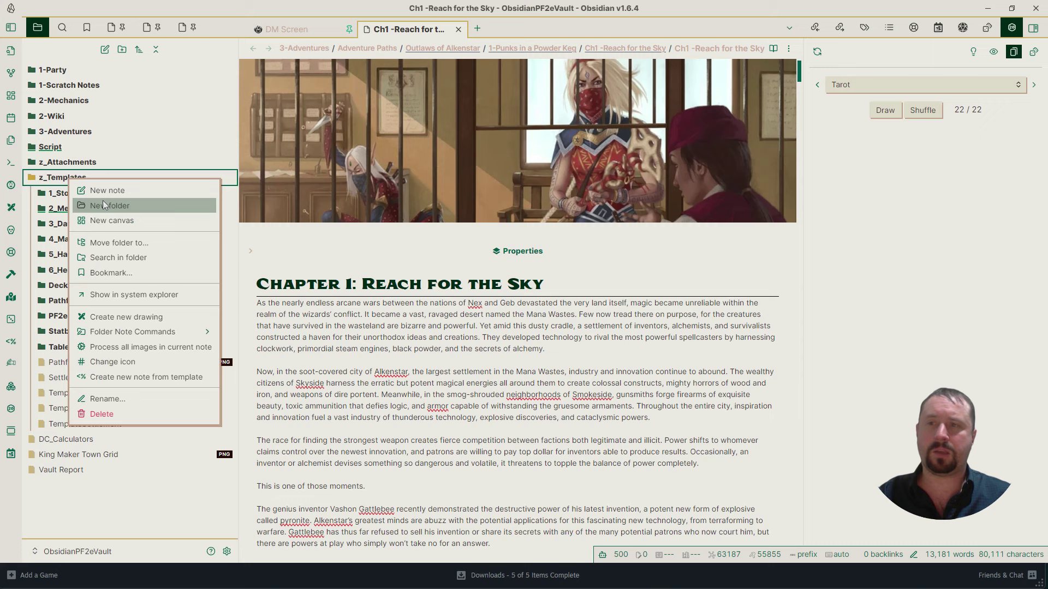
pyautogui.click(401, 315)
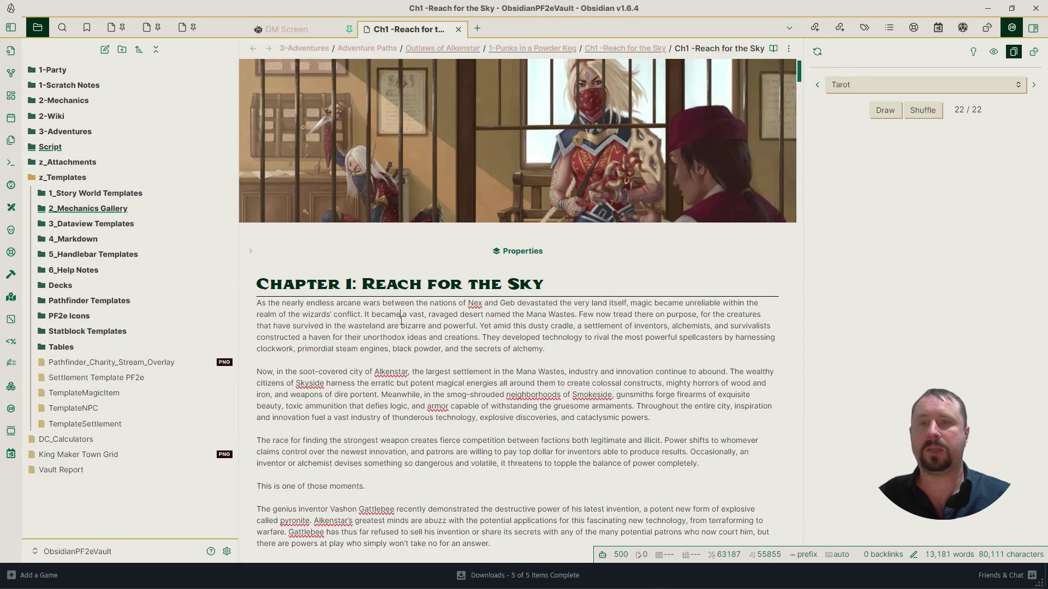
# Expand Decks with its Deck of Many Things and Tarokka folders and bring up the command palette
pyautogui.click(54, 285)
pyautogui.scroll(-2, 41, 295)
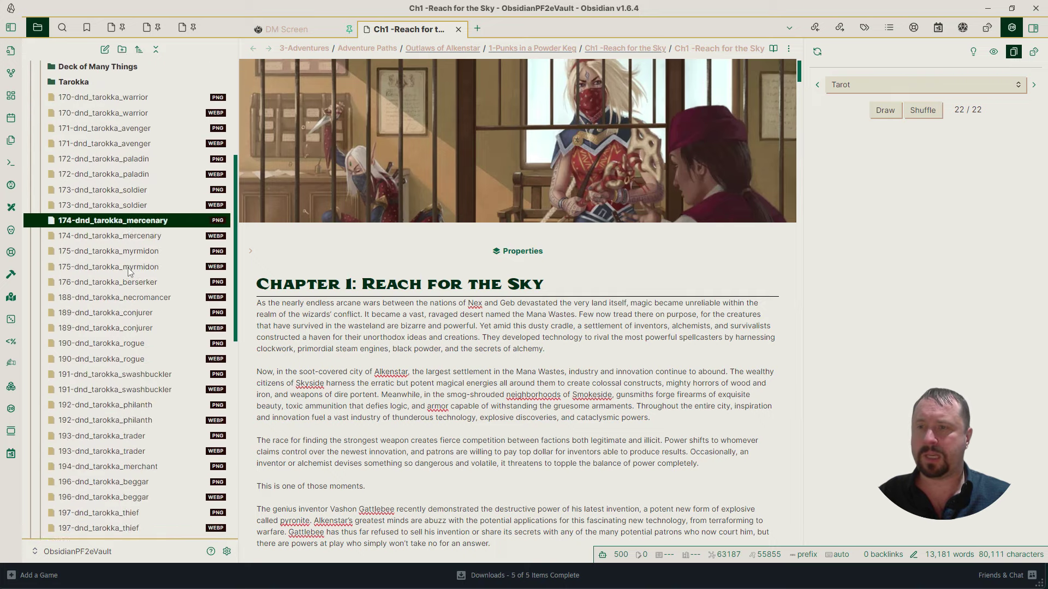
pyautogui.scroll(3, 134, 257)
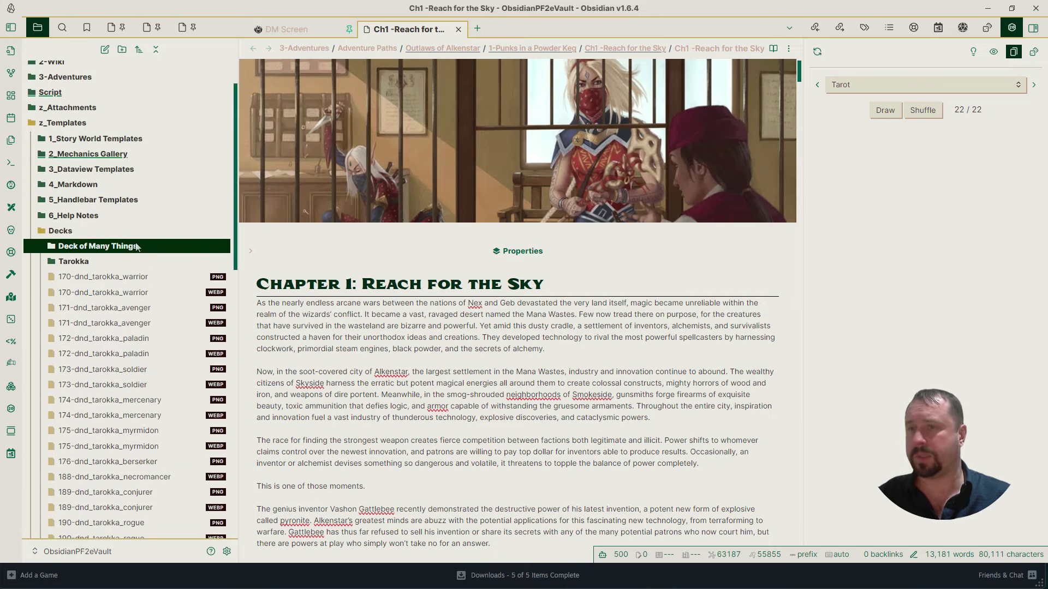
pyautogui.click(43, 248)
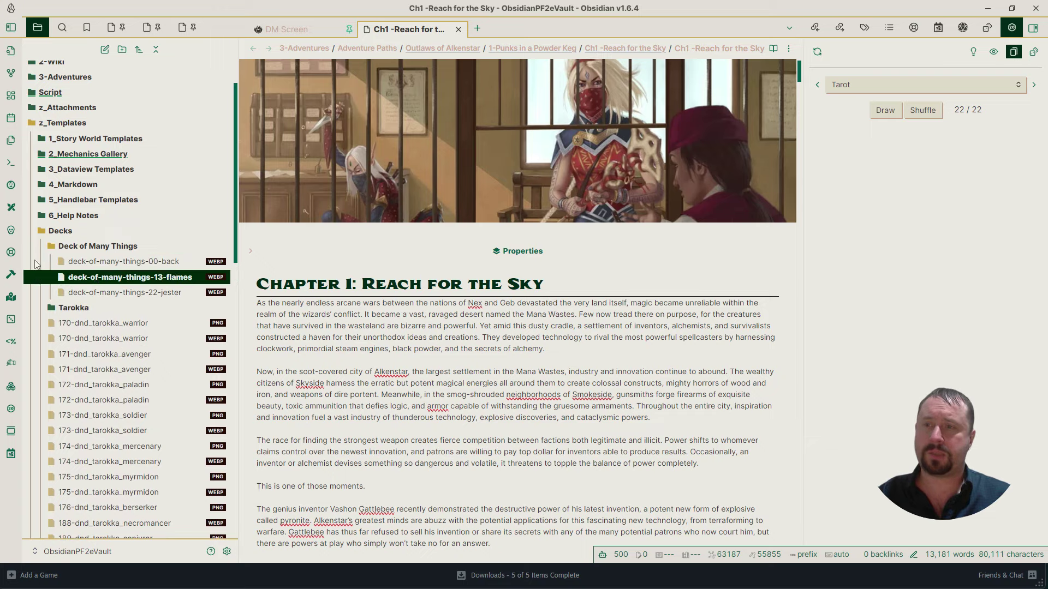
pyautogui.click(117, 307)
pyautogui.scroll(-5, 120, 342)
pyautogui.scroll(10, 120, 327)
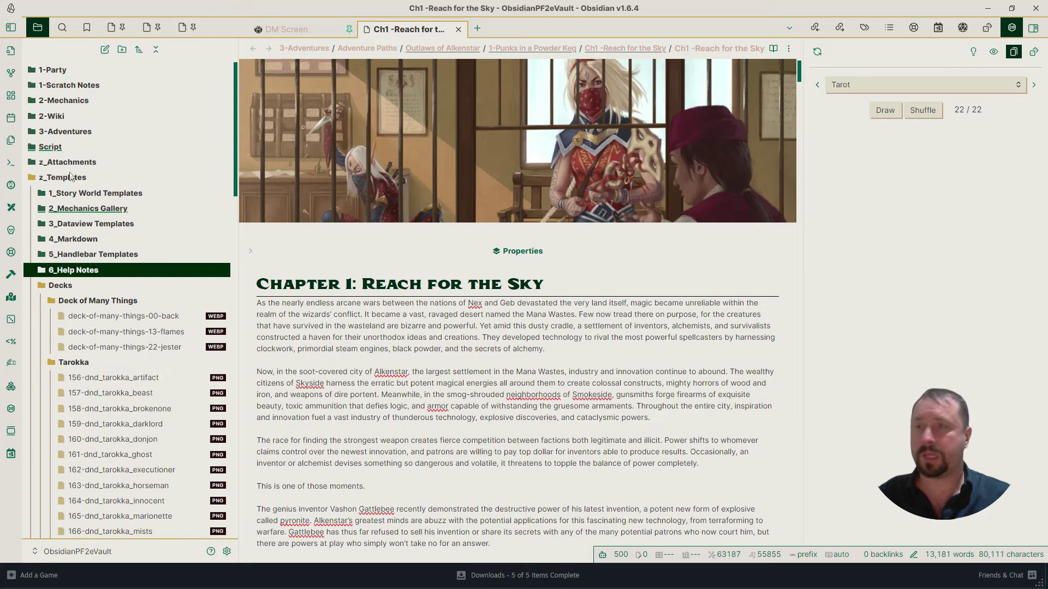
pyautogui.click(11, 166)
# Run the 'reload' command to reload Obsidian without saving
pyautogui.write('reload')
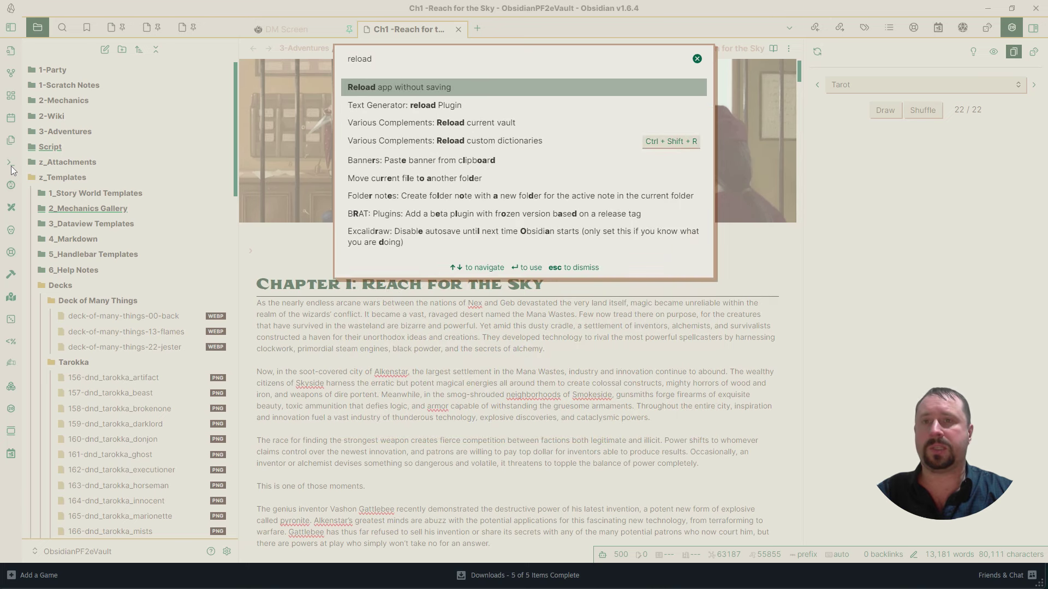
pyautogui.press('Return')
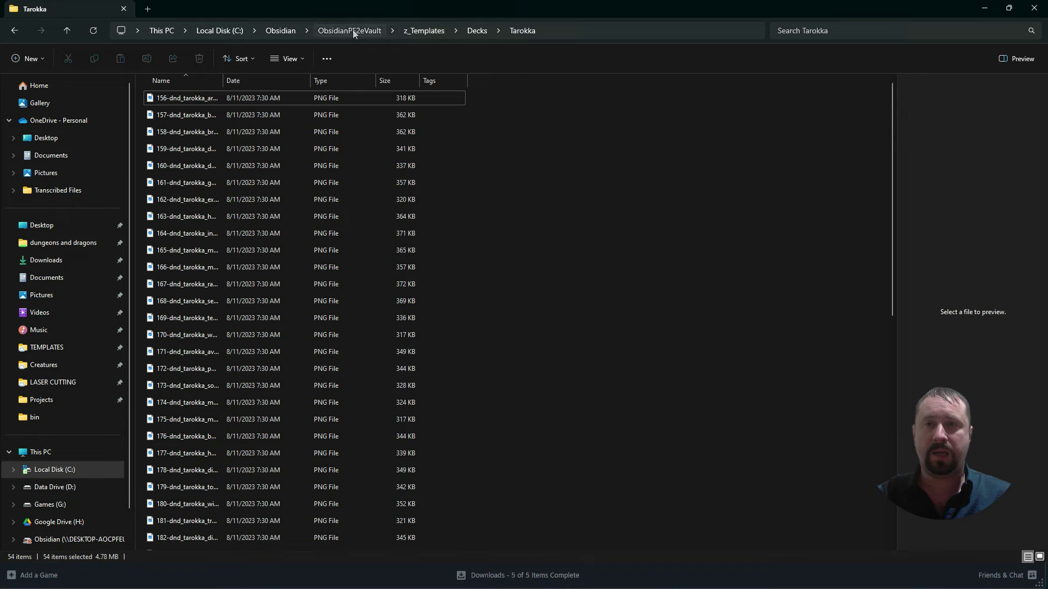
# Navigate through z_Templates to Decks and peek into the Deck of Many Things folder
pyautogui.click(350, 30)
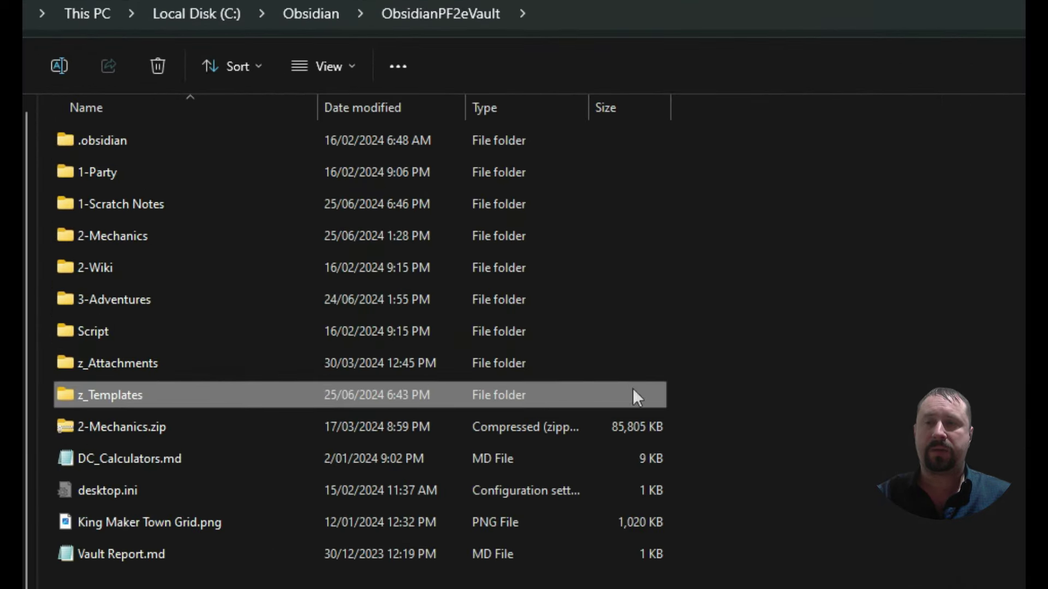
pyautogui.doubleClick(167, 392)
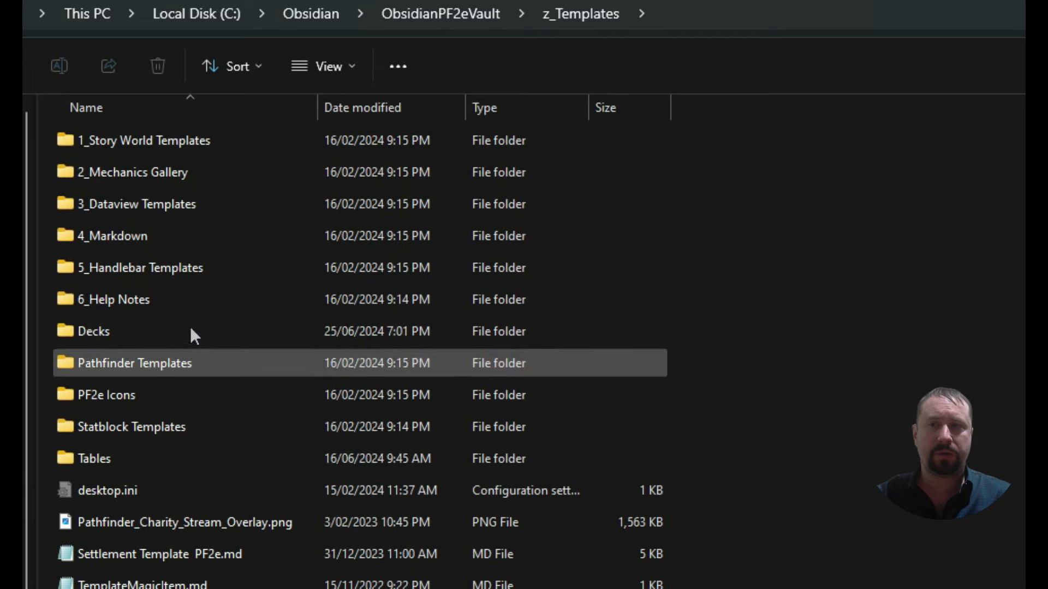
pyautogui.doubleClick(127, 332)
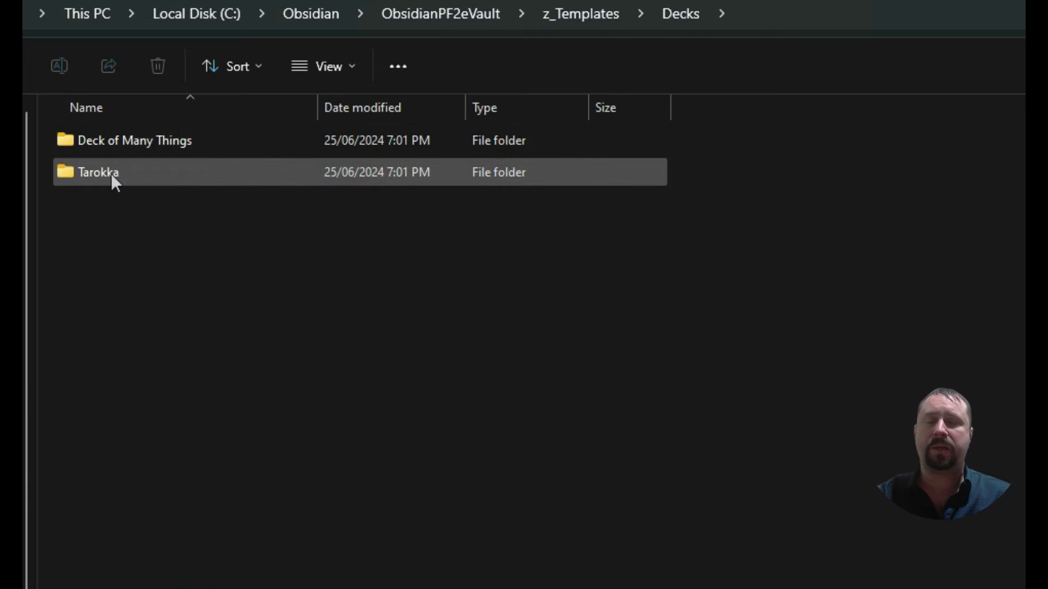
pyautogui.click(112, 145)
pyautogui.doubleClick(112, 144)
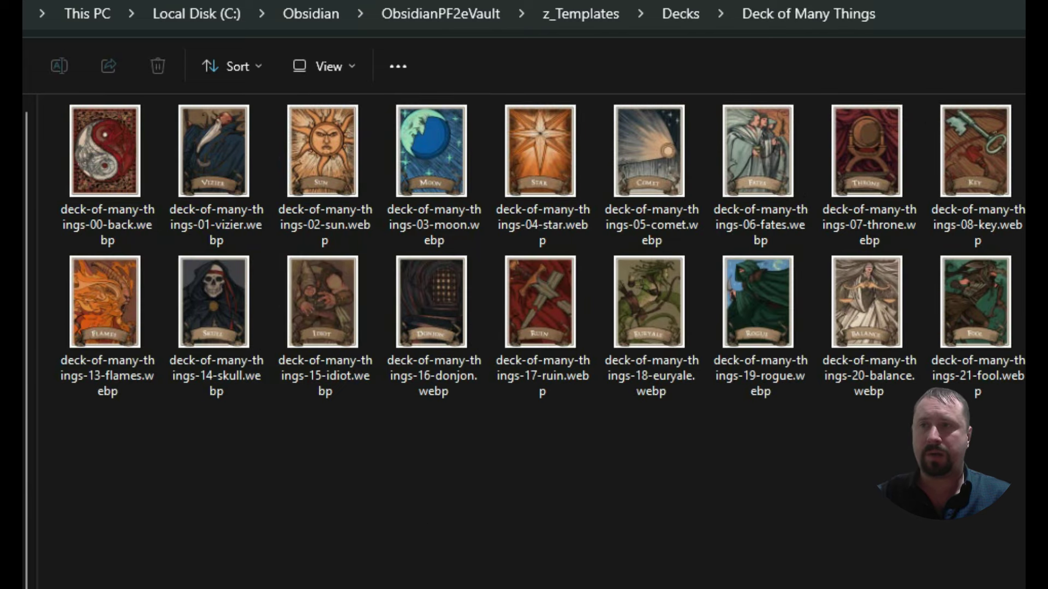
pyautogui.hotkey('alt', 'Left')
# Open Tarokka, widen the Name column for full PNG names, and switch to the decks img window
pyautogui.doubleClick(90, 175)
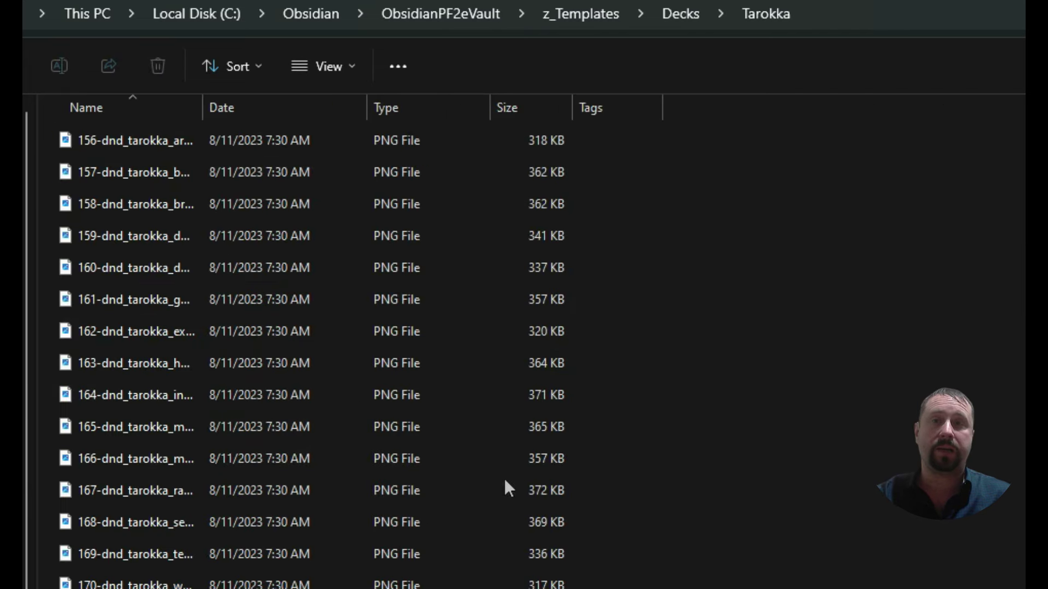
pyautogui.scroll(-2, 725, 472)
pyautogui.scroll(2, 734, 475)
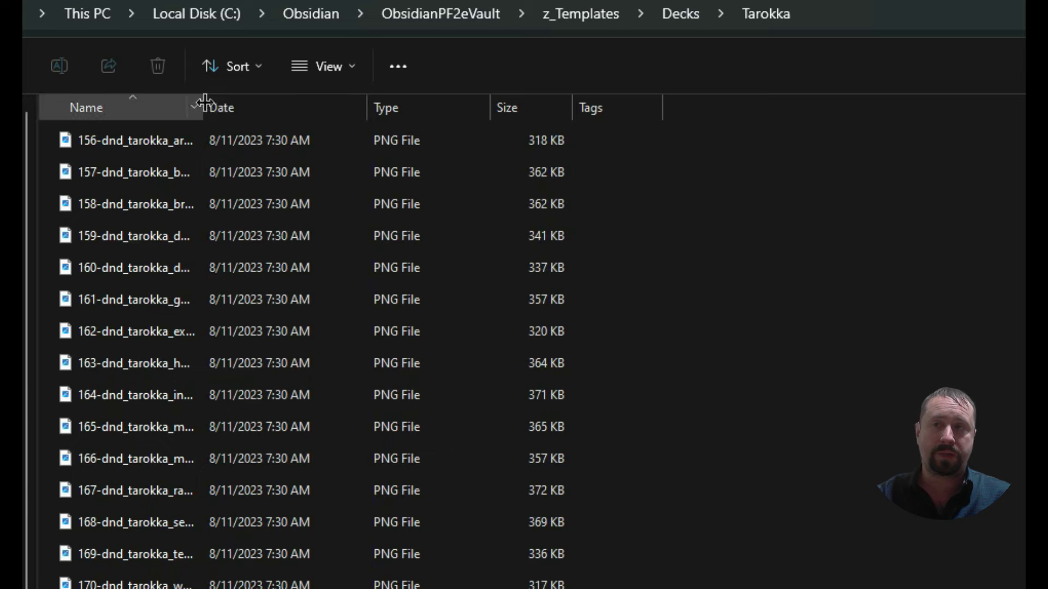
pyautogui.moveTo(201, 107); pyautogui.dragTo(387, 107)
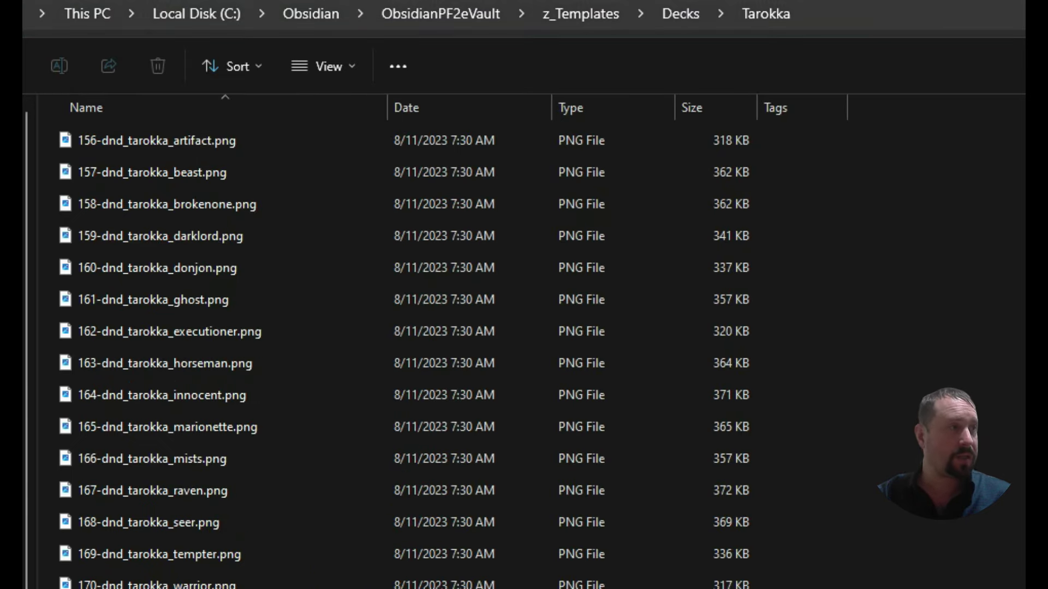
pyautogui.hotkey('alt', 'Tab')
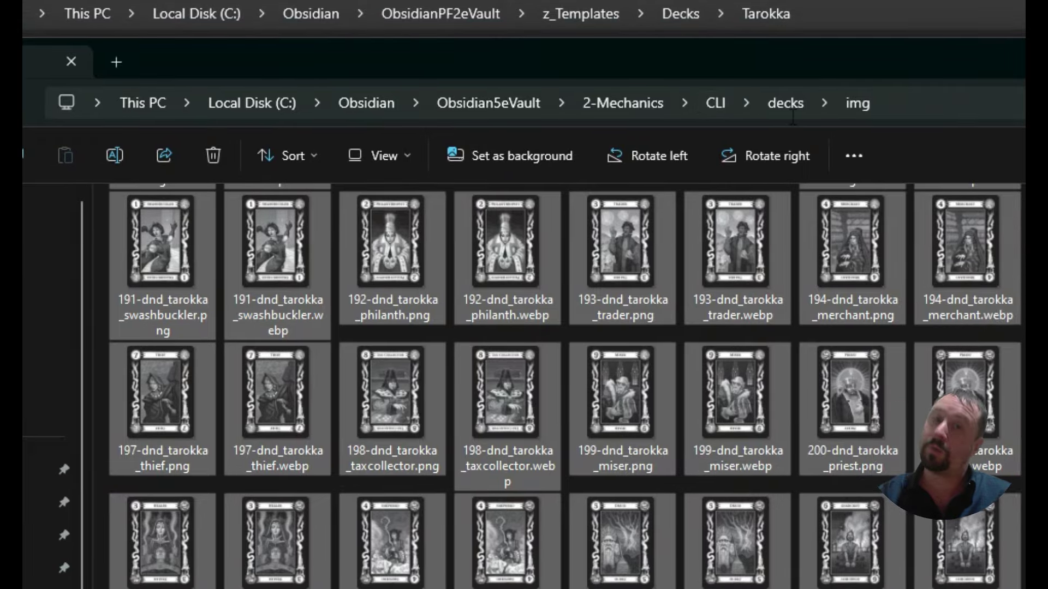
# Return to the Tarokka file list and go up to the Decks folder
pyautogui.scroll(-10, 568, 382)
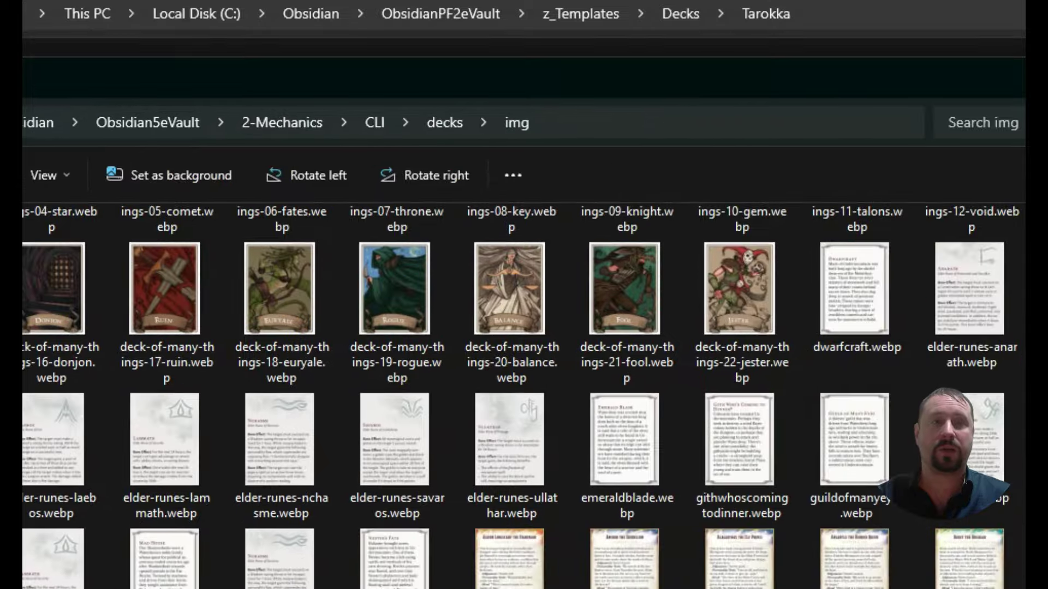
pyautogui.hotkey('alt', 'Tab')
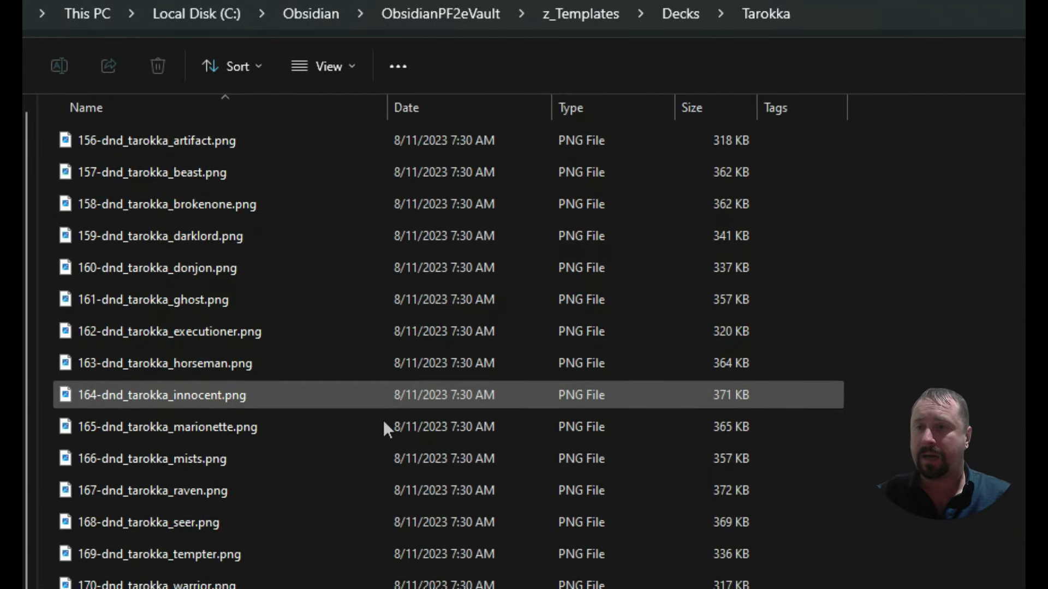
pyautogui.scroll(-9, 297, 400)
pyautogui.scroll(9, 292, 424)
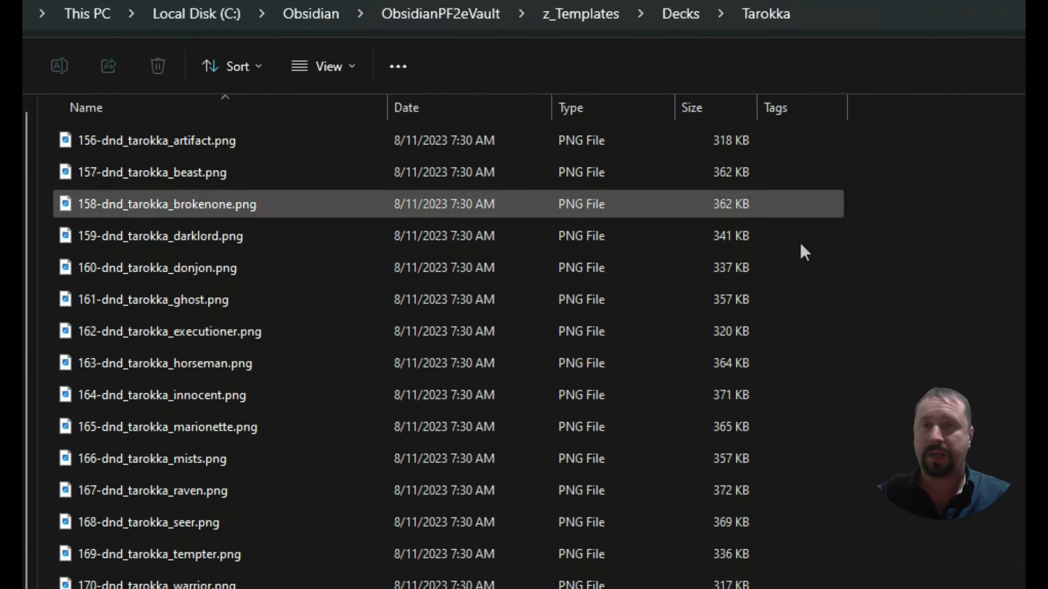
pyautogui.click(680, 14)
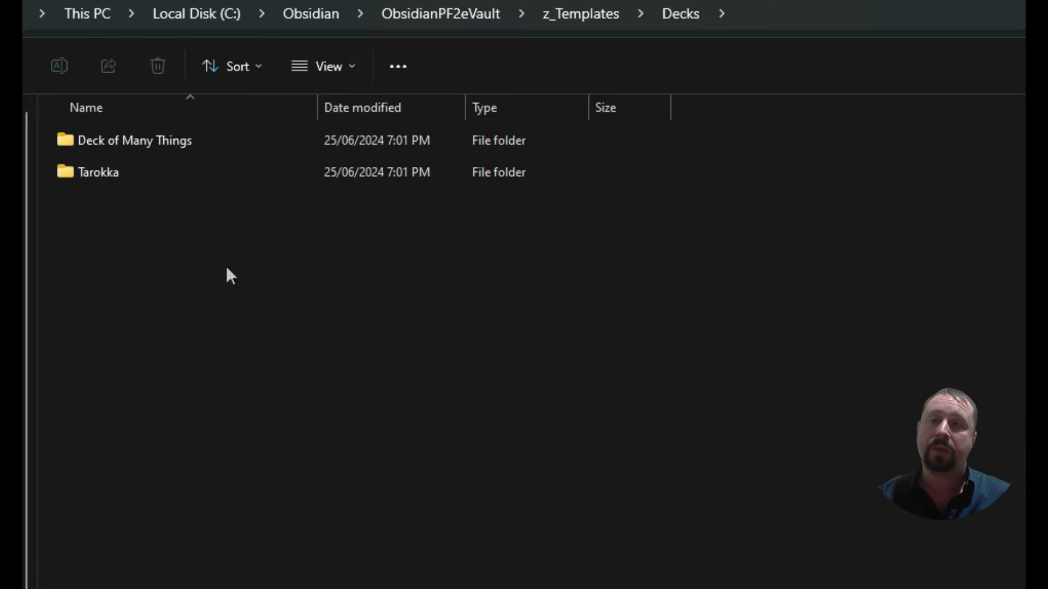
# Open Deck of Many Things, select then deselect its card files, and minimise File Explorer
pyautogui.doubleClick(104, 143)
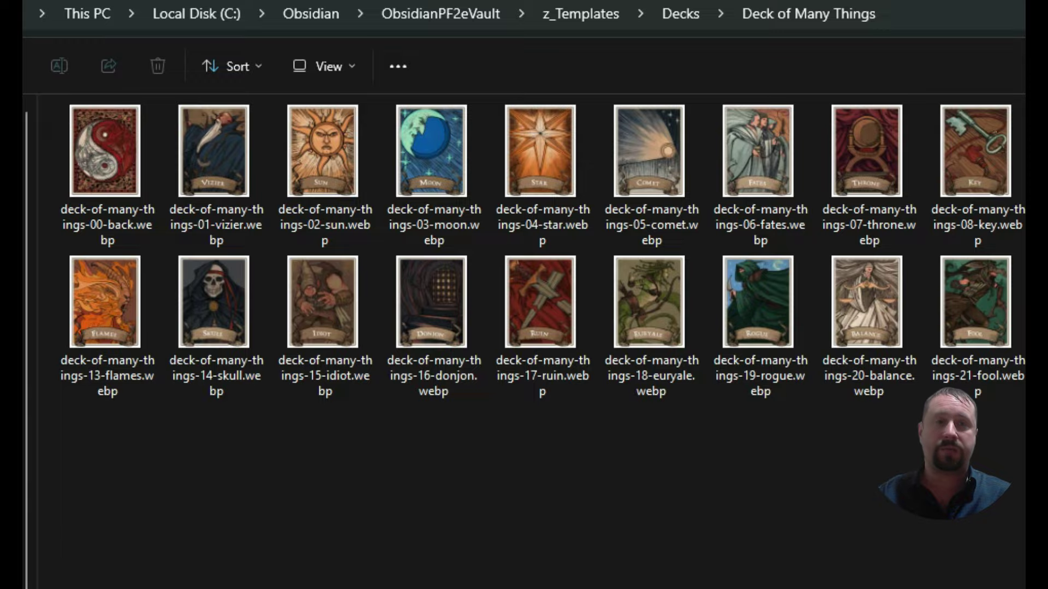
pyautogui.moveTo(1023, 466); pyautogui.dragTo(135, 214)
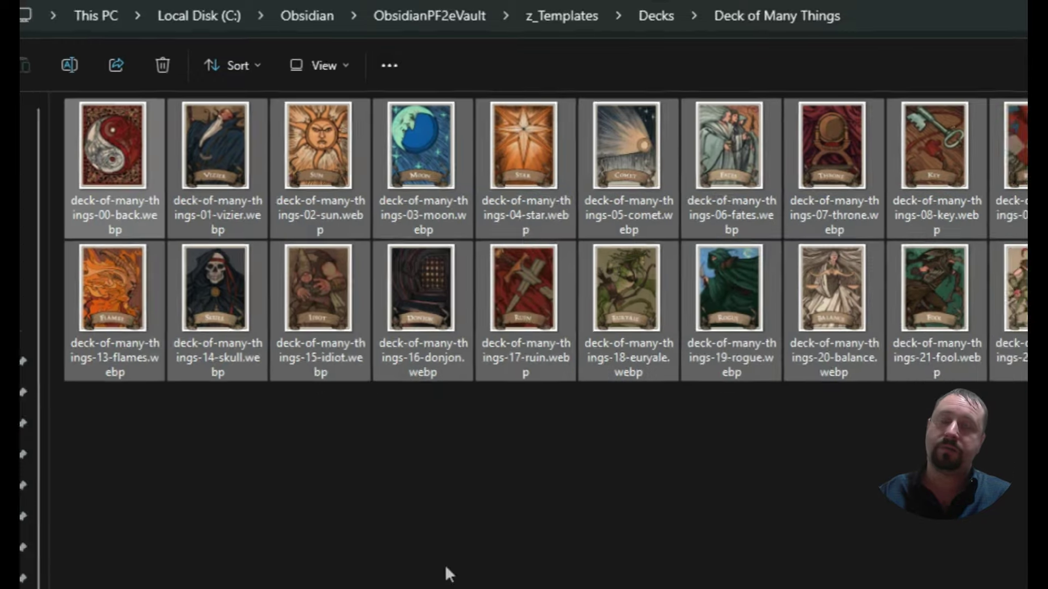
pyautogui.click(447, 567)
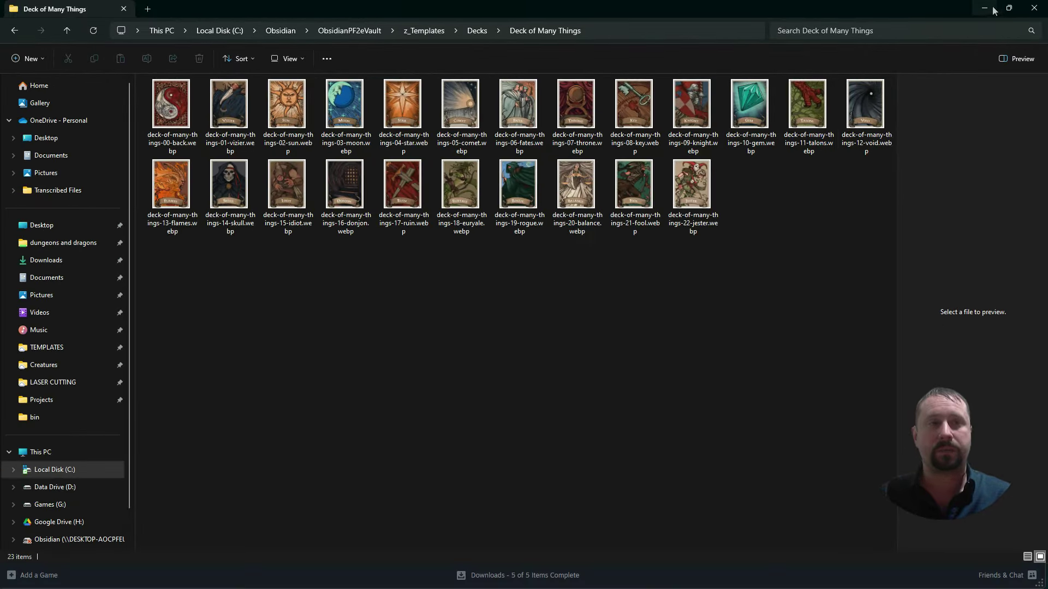
pyautogui.click(985, 9)
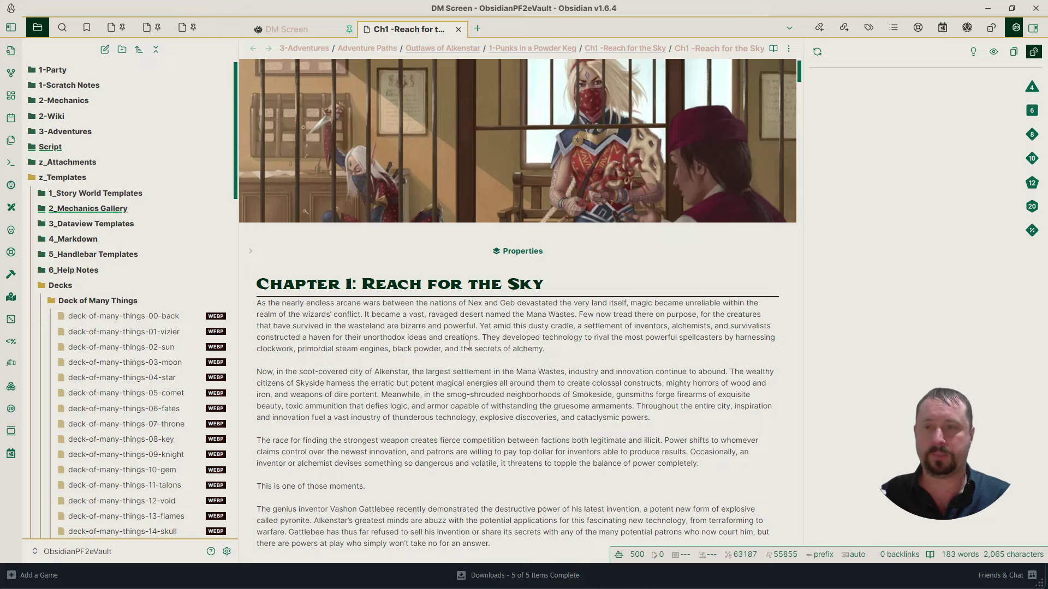
# Collapse the Decks subfolders, then shuffle the Deck of Many Things and draw three cards
pyautogui.click(44, 301)
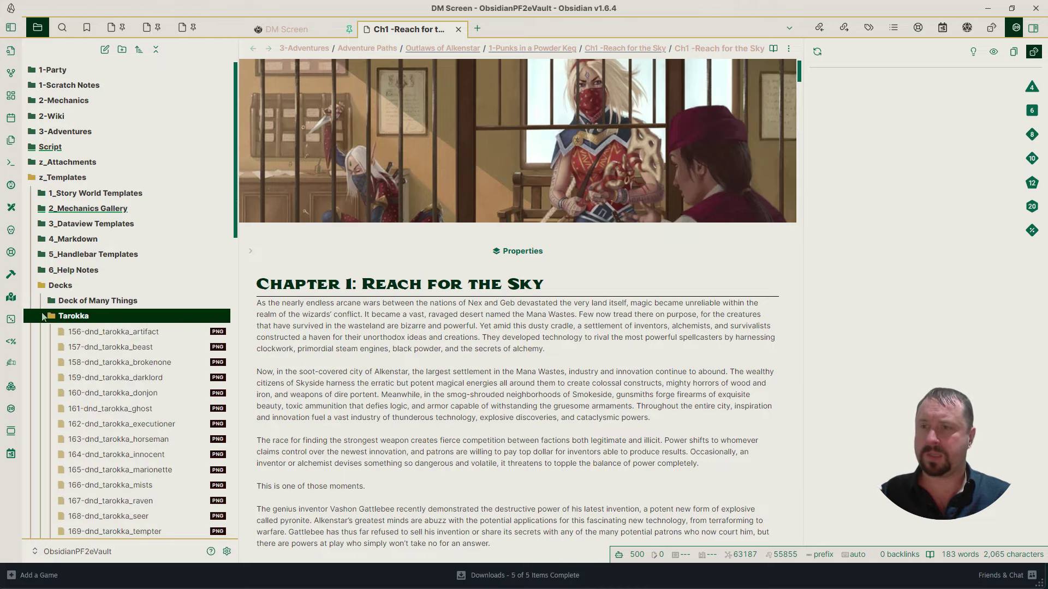
pyautogui.click(43, 316)
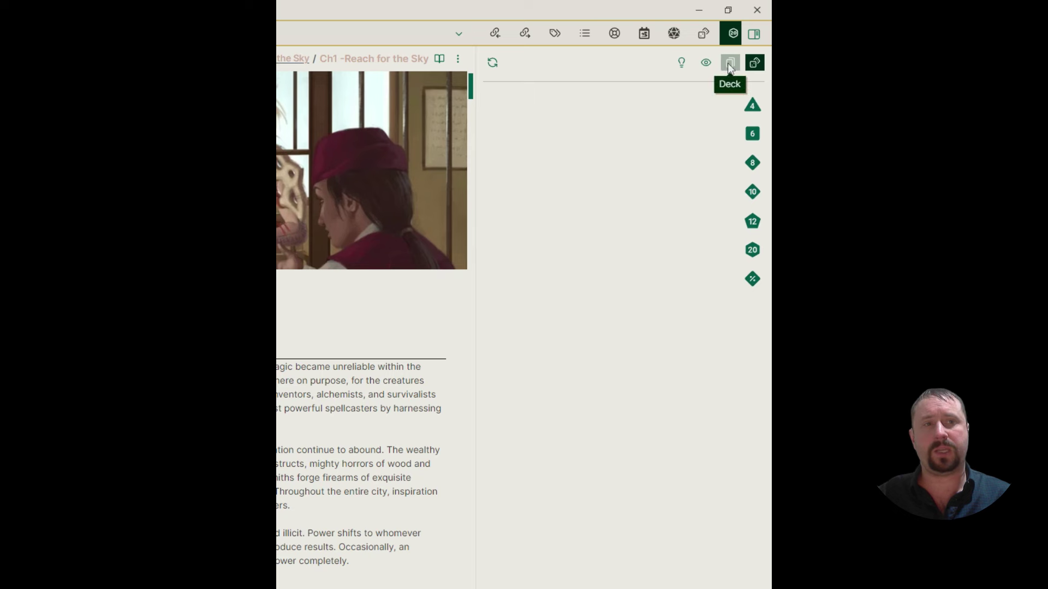
pyautogui.click(729, 64)
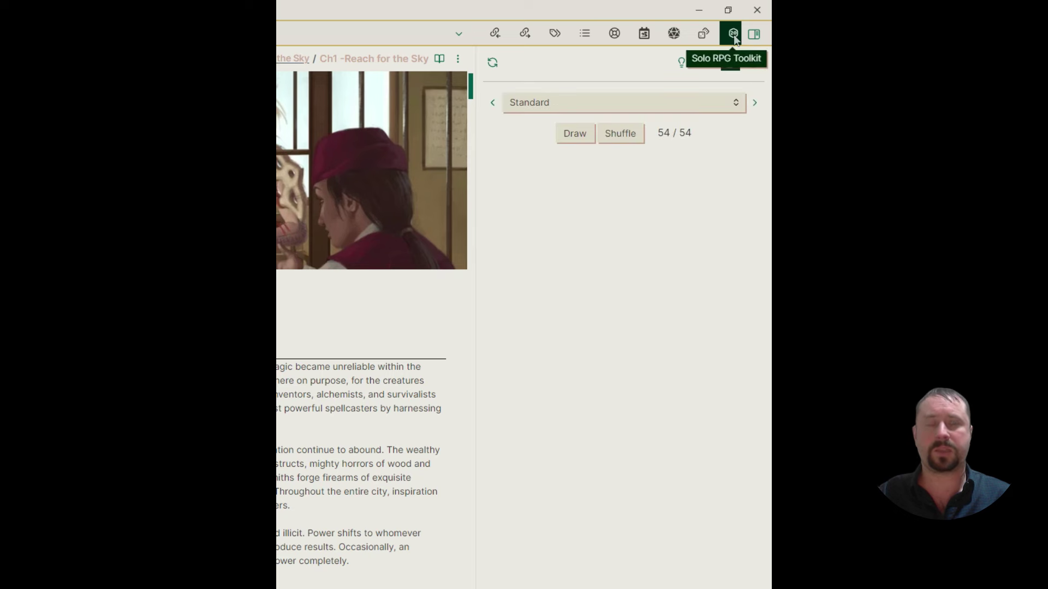
pyautogui.click(679, 105)
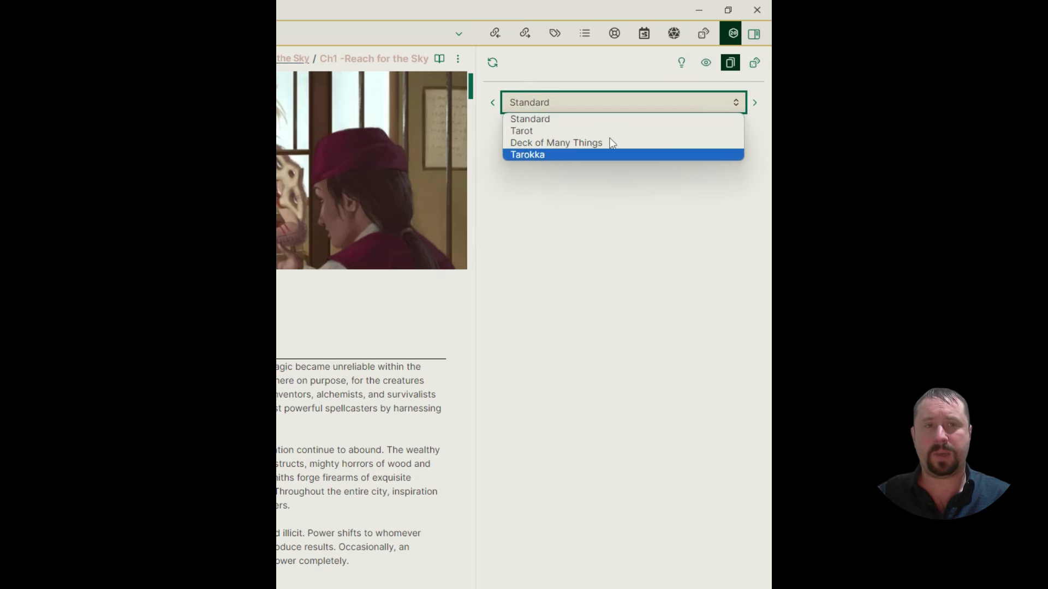
pyautogui.click(529, 144)
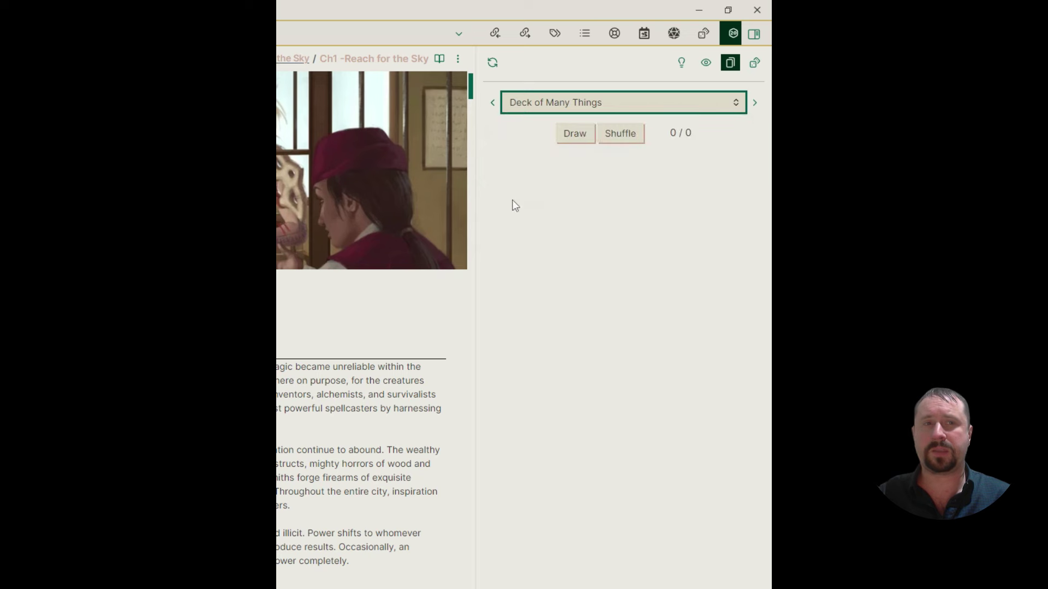
pyautogui.click(611, 144)
pyautogui.click(573, 133)
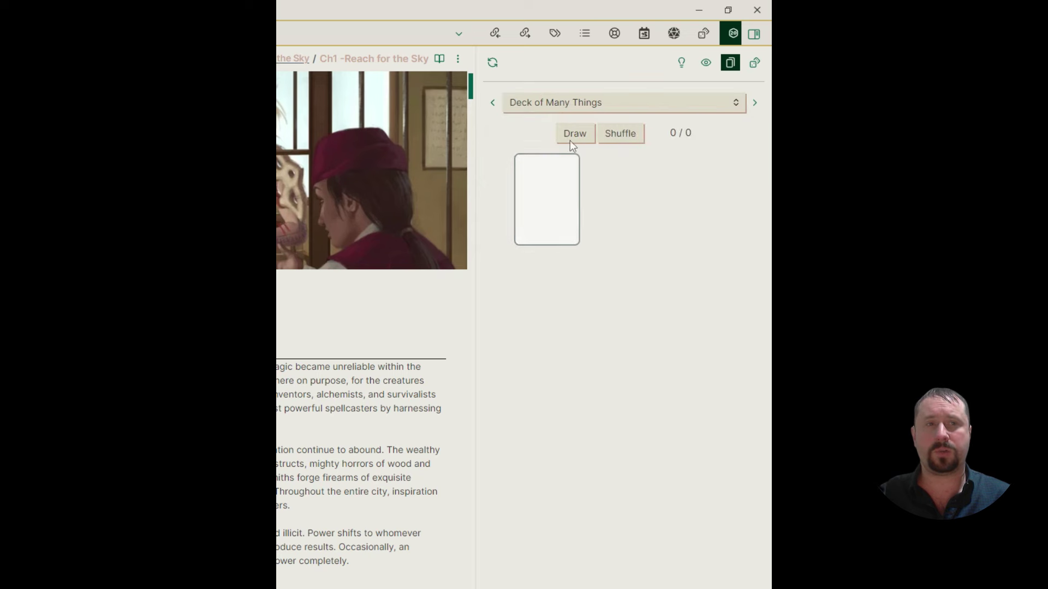
pyautogui.click(573, 133)
pyautogui.click(573, 133)
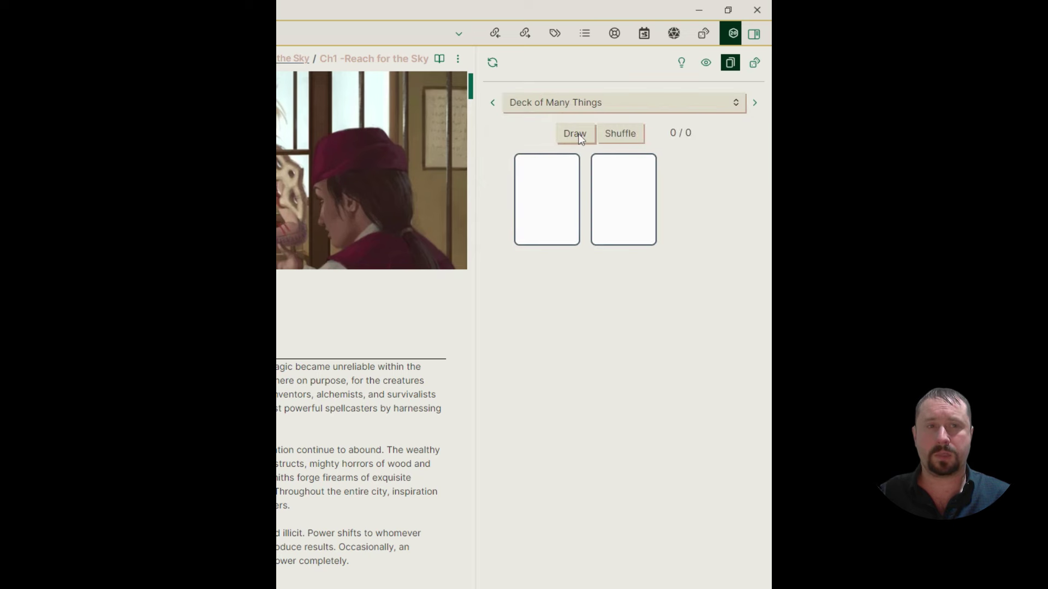
# Switch to the Tarokka deck, shuffle, and draw to 52/54, then open the Tarokka folder
pyautogui.click(611, 98)
pyautogui.click(554, 155)
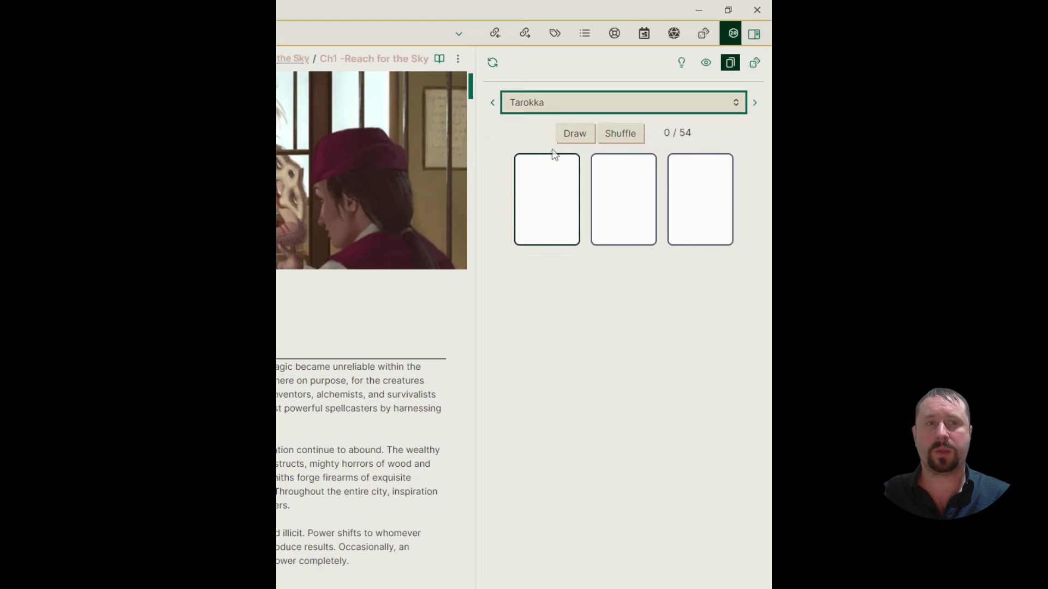
pyautogui.click(581, 133)
pyautogui.click(619, 133)
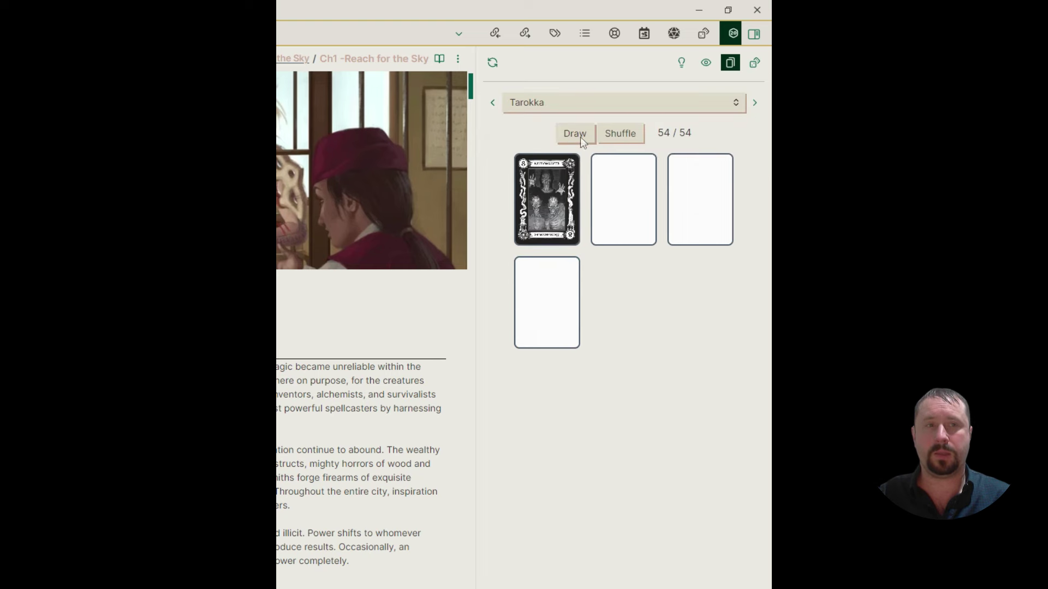
pyautogui.click(579, 135)
pyautogui.click(574, 134)
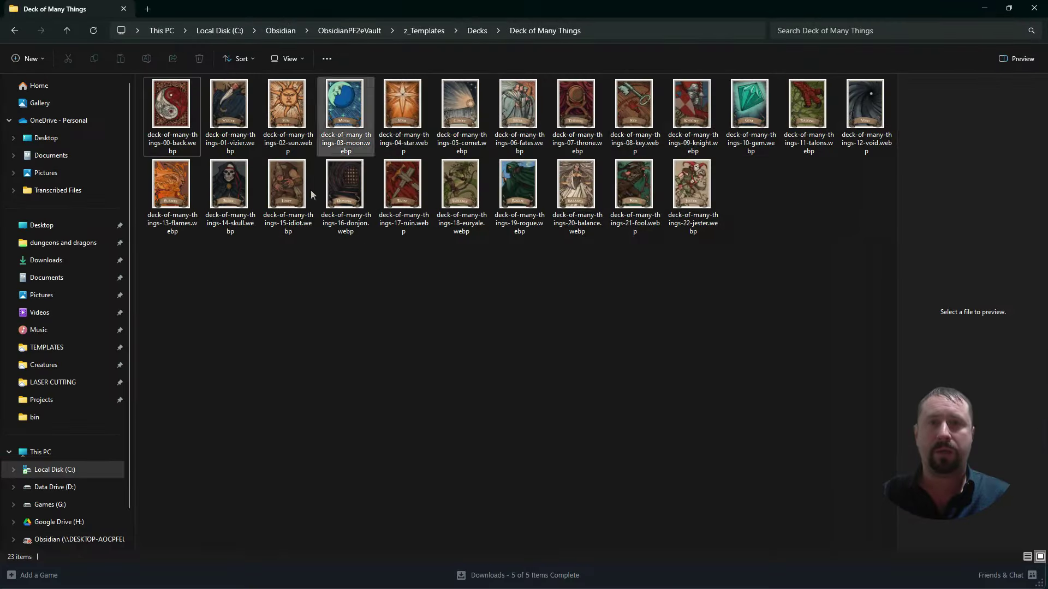
pyautogui.click(473, 31)
pyautogui.doubleClick(169, 117)
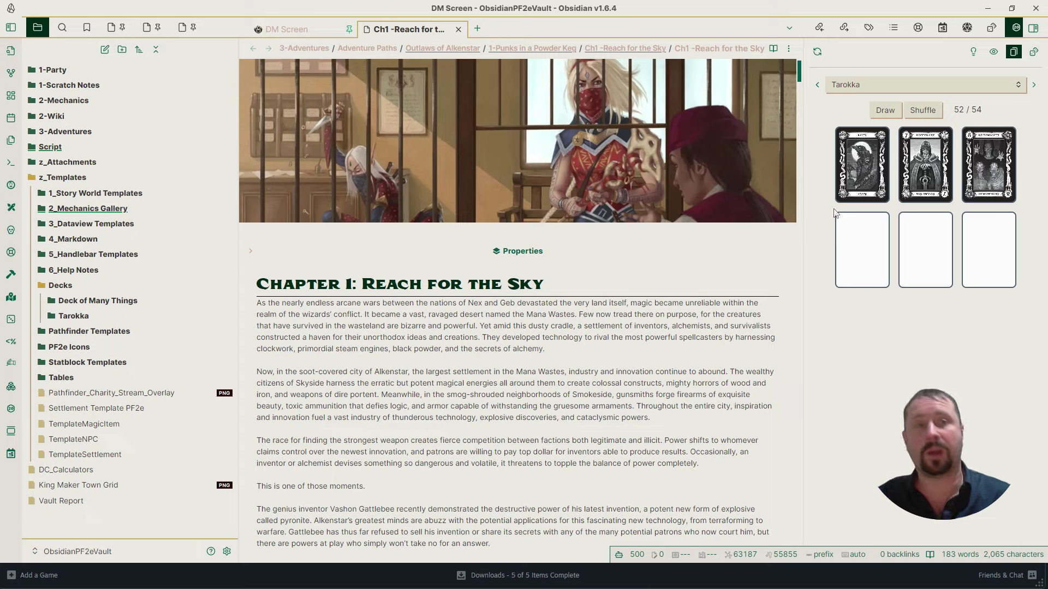
# Draw two cards from the Deck of Many Things
pyautogui.click(911, 83)
pyautogui.click(865, 112)
pyautogui.click(899, 113)
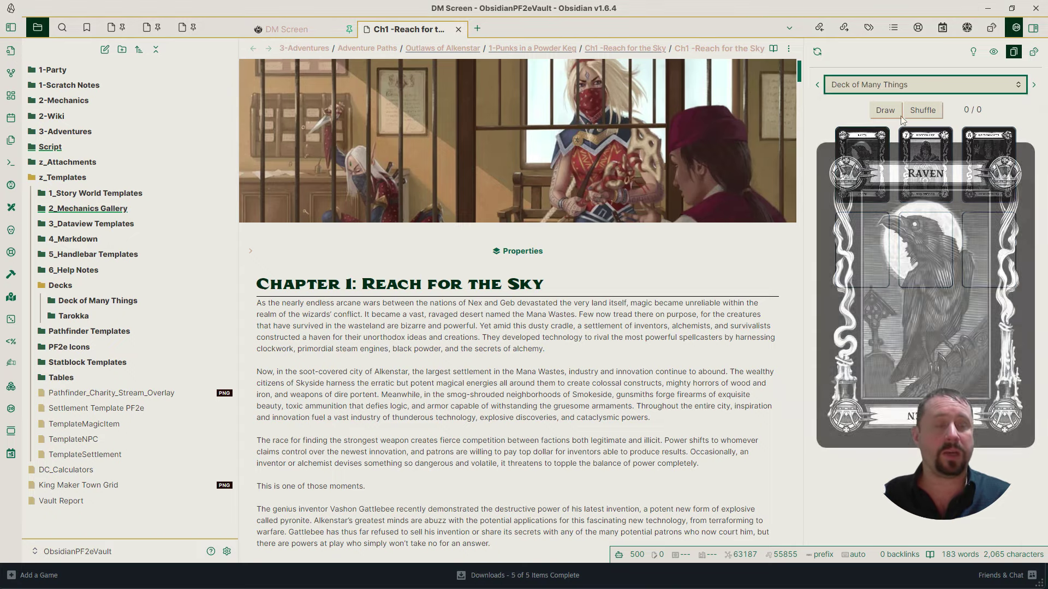
pyautogui.click(873, 112)
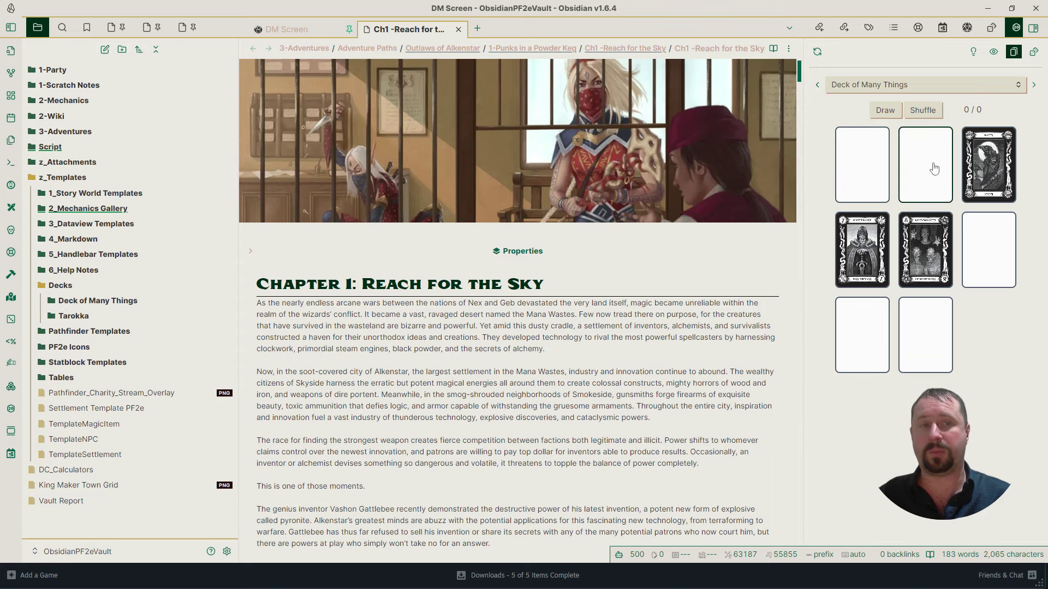
# Switch the deck panel to Tarokka and draw four cards
pyautogui.click(892, 86)
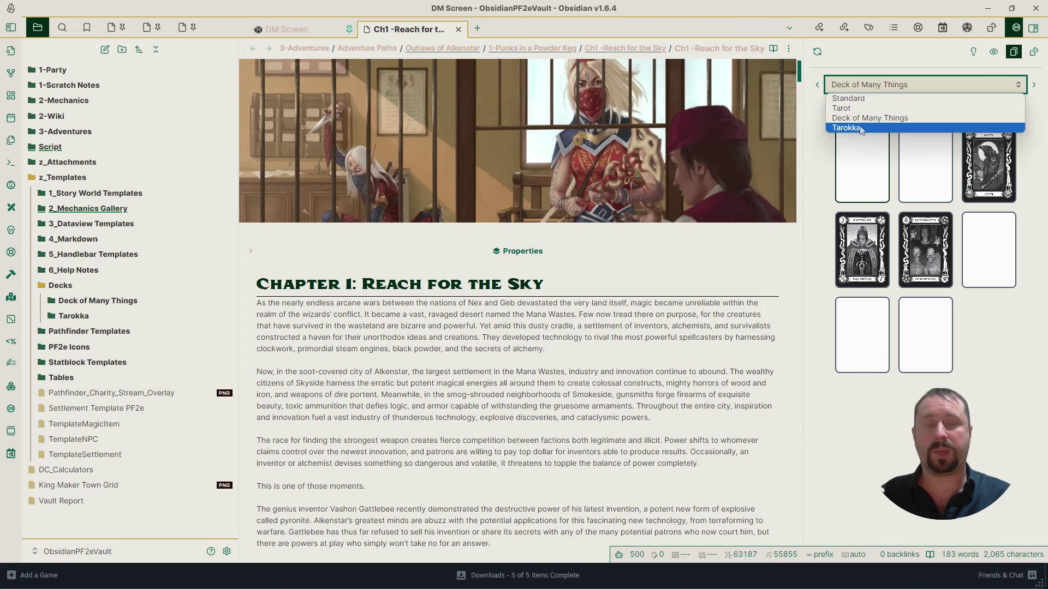
pyautogui.click(863, 129)
pyautogui.click(885, 111)
pyautogui.click(884, 110)
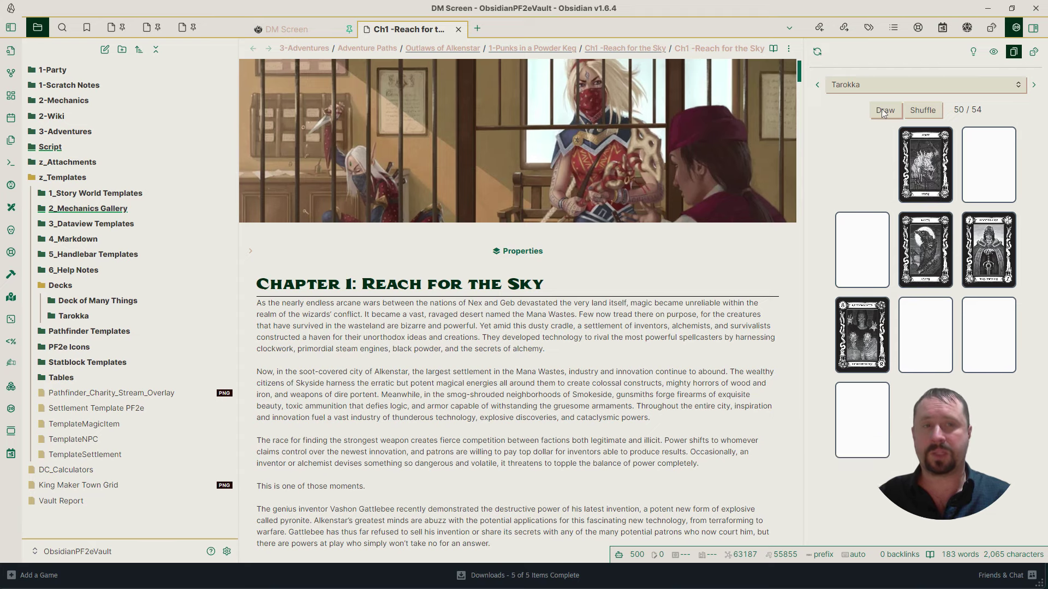
pyautogui.click(884, 111)
pyautogui.click(885, 111)
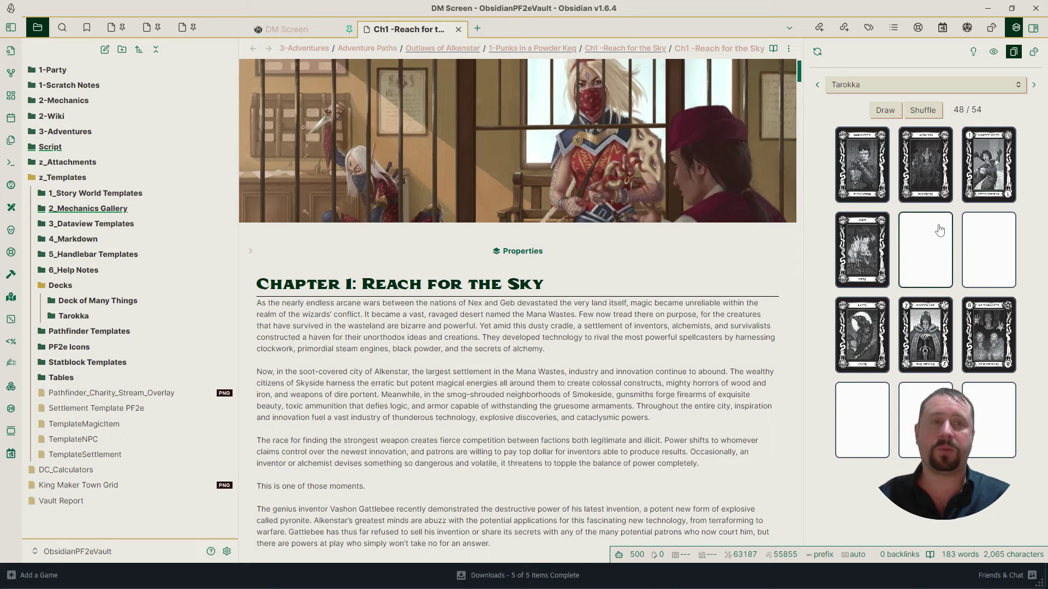
# Enlarge the Marionette and Darklord cards to look them over
pyautogui.click(865, 163)
pyautogui.click(861, 118)
pyautogui.click(925, 163)
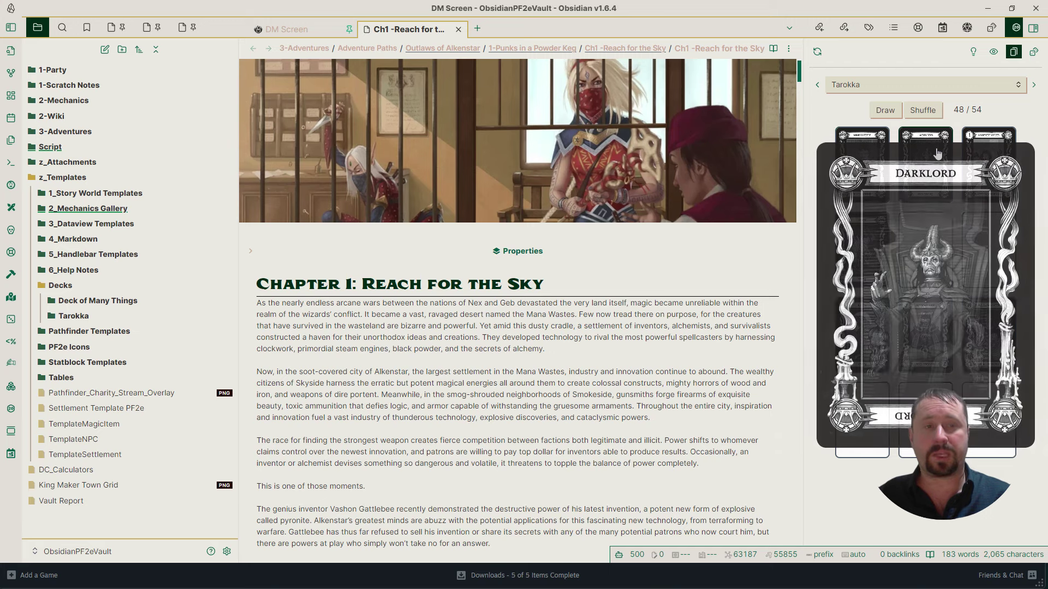
pyautogui.click(924, 148)
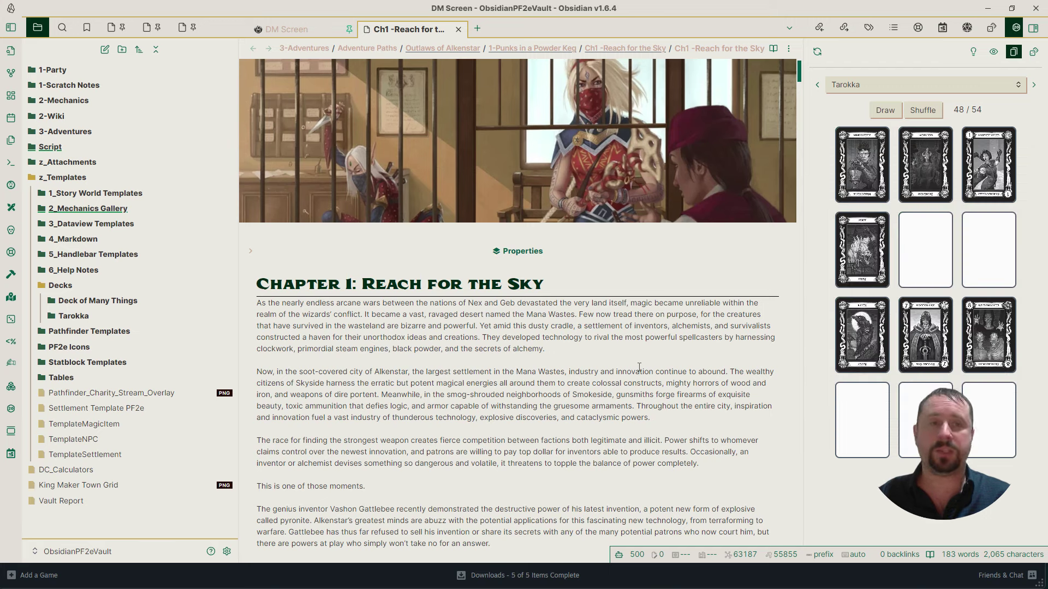
# Draw one more Tarokka card, view the Merchant card enlarged and copy its image
pyautogui.click(885, 110)
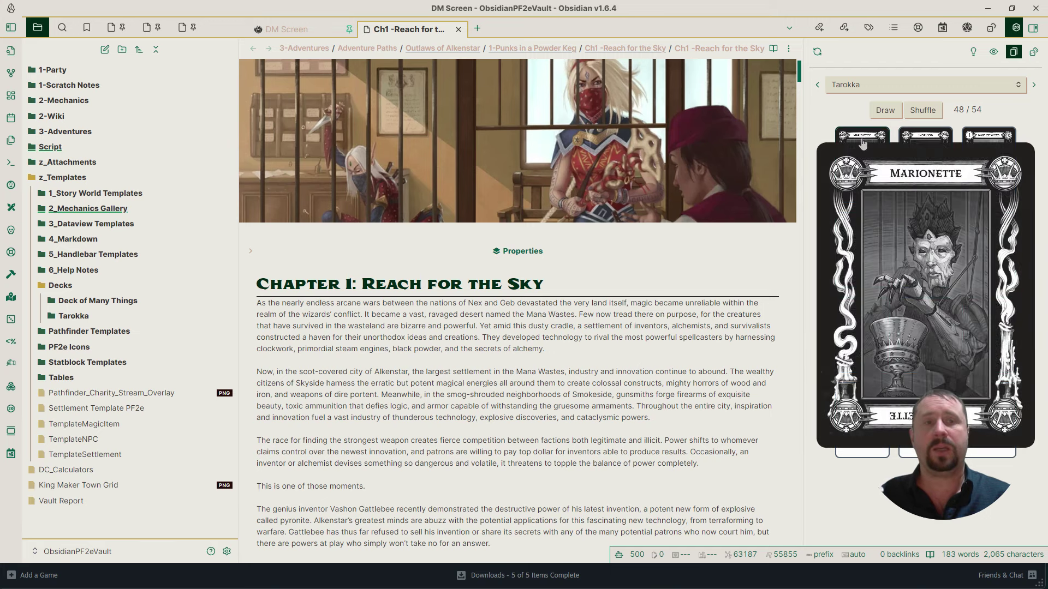
pyautogui.click(864, 158)
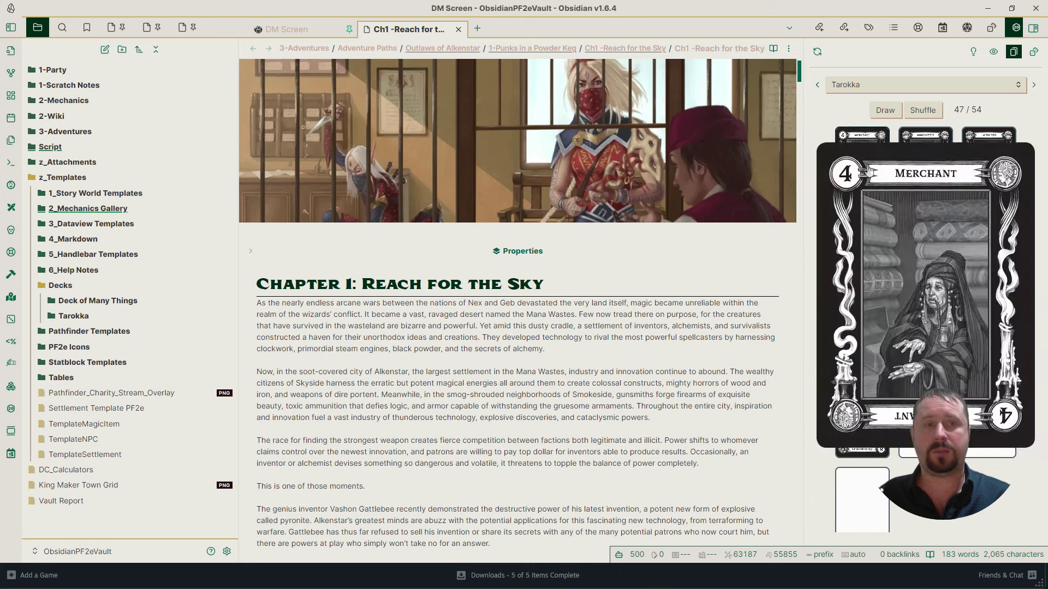
pyautogui.click(926, 149)
pyautogui.click(927, 148)
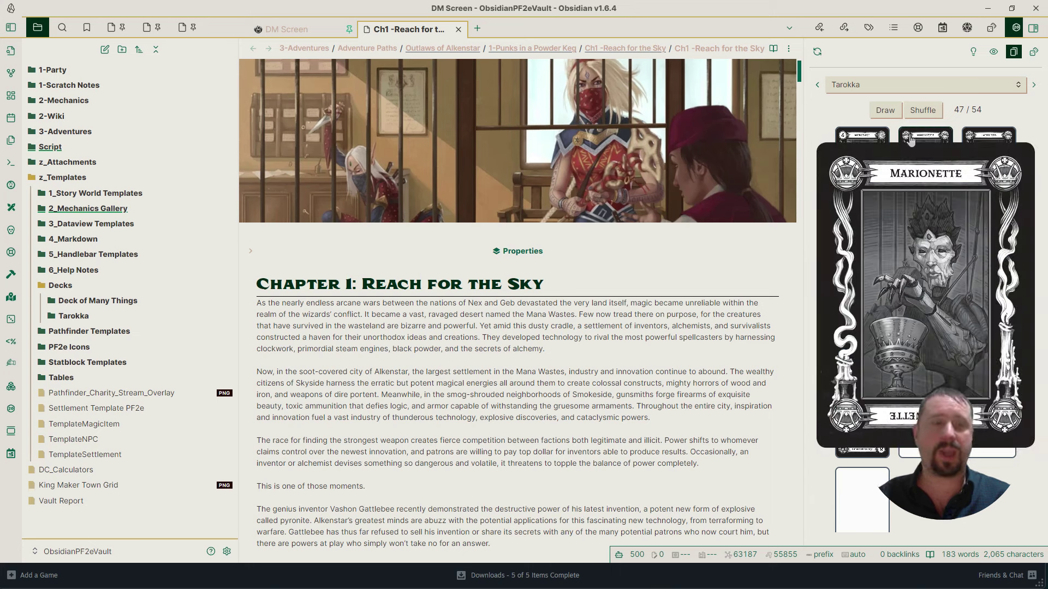
pyautogui.click(865, 143)
pyautogui.click(865, 143)
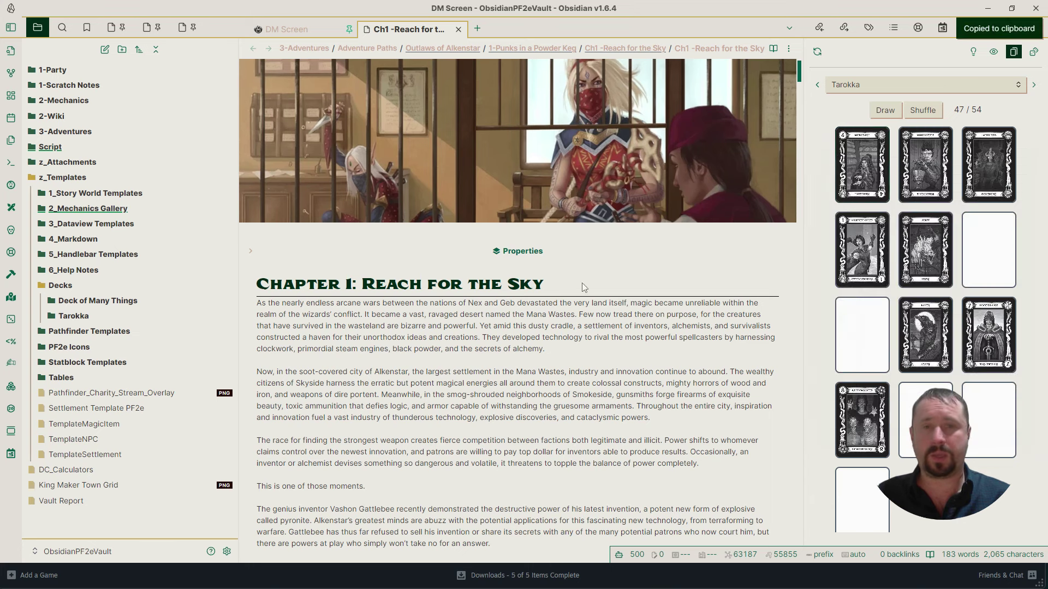
# Paste the Merchant card below the first paragraph and set its embed width to |300
pyautogui.click(596, 348)
pyautogui.press('Return')
pyautogui.hotkey('ctrl', 'v')
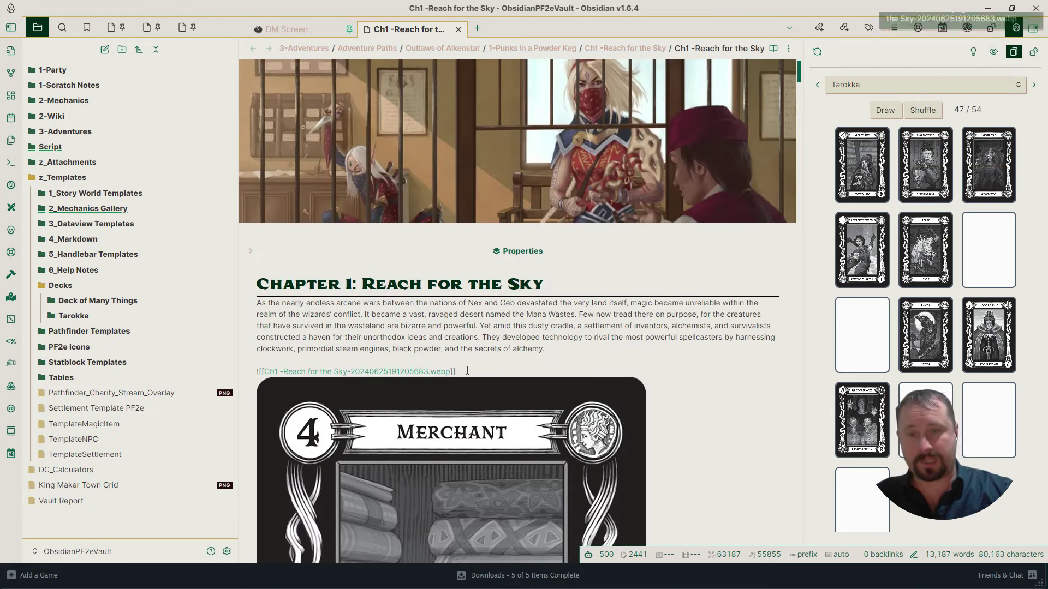
pyautogui.write('|300')
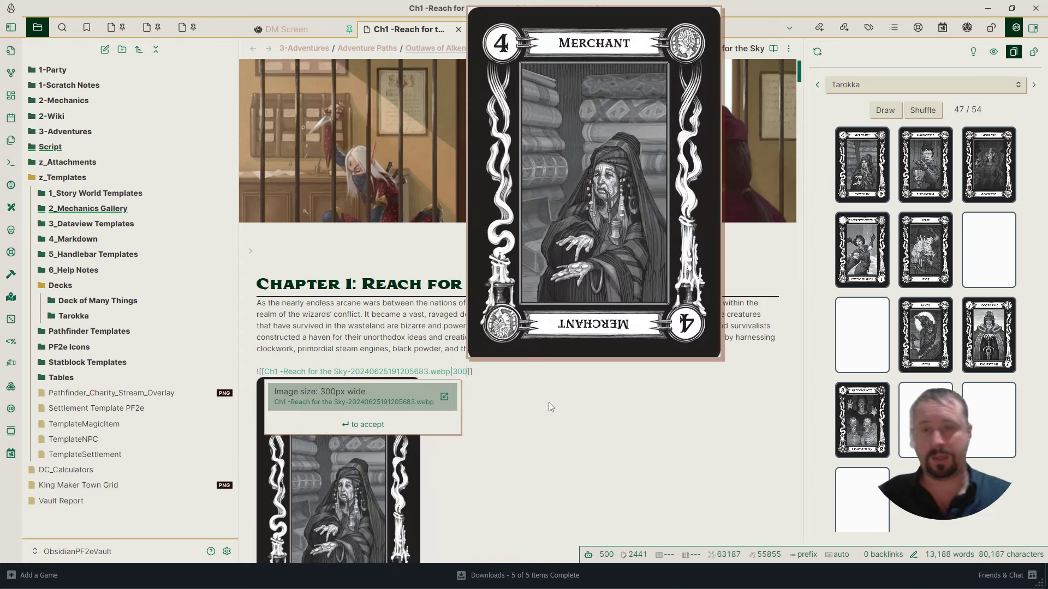
pyautogui.press('Return')
# Review the Image Converter plugin settings, then close Settings
pyautogui.click(228, 551)
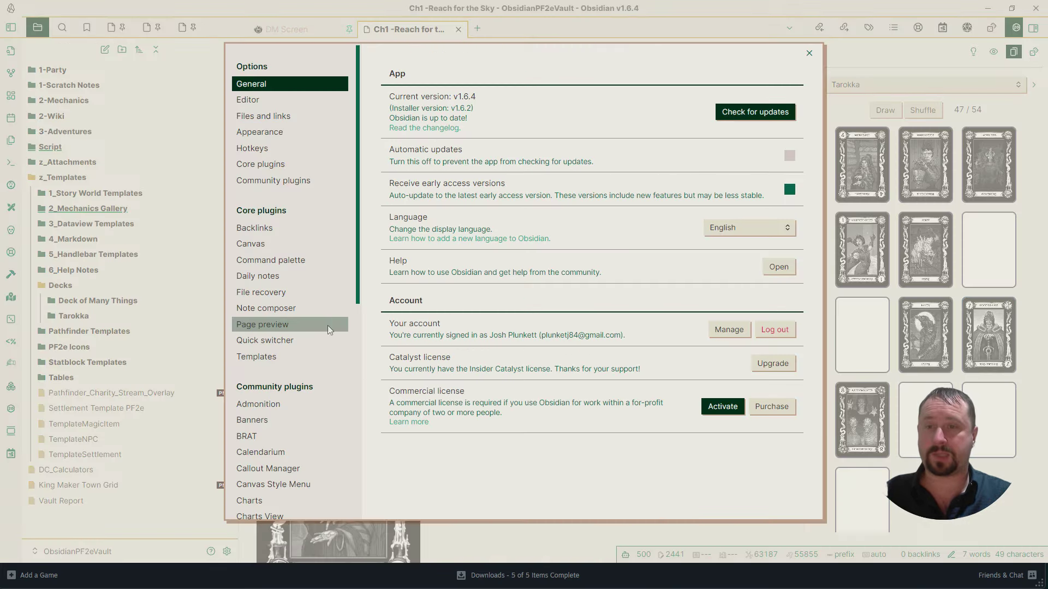
pyautogui.scroll(-10, 303, 243)
pyautogui.click(274, 313)
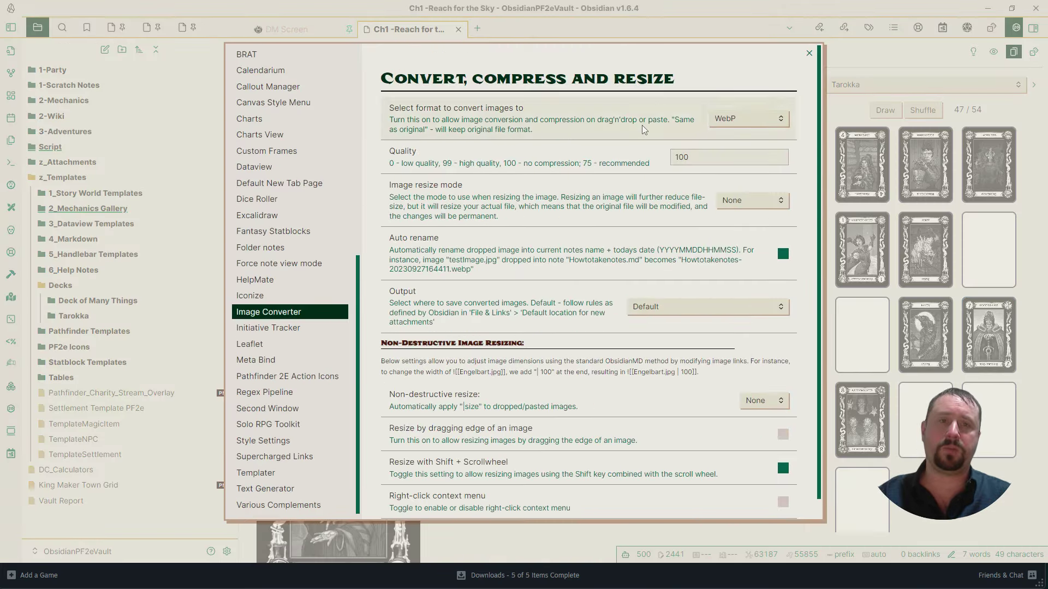
pyautogui.click(759, 532)
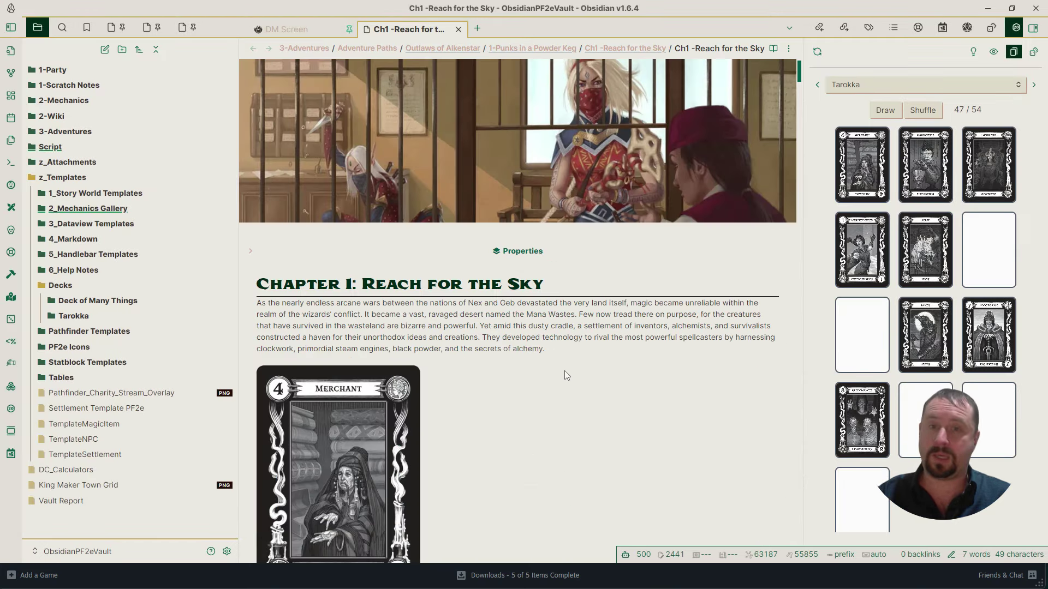
# Select the Merchant card embed line below the first paragraph and delete it
pyautogui.click(564, 351)
pyautogui.press('Down')
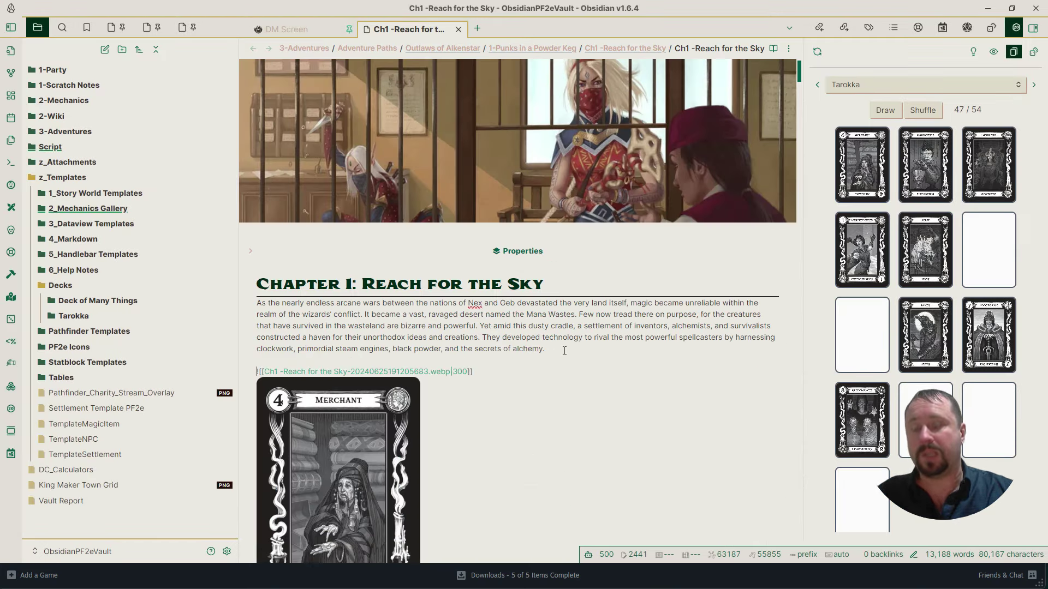
pyautogui.hotkey('shift', 'Home')
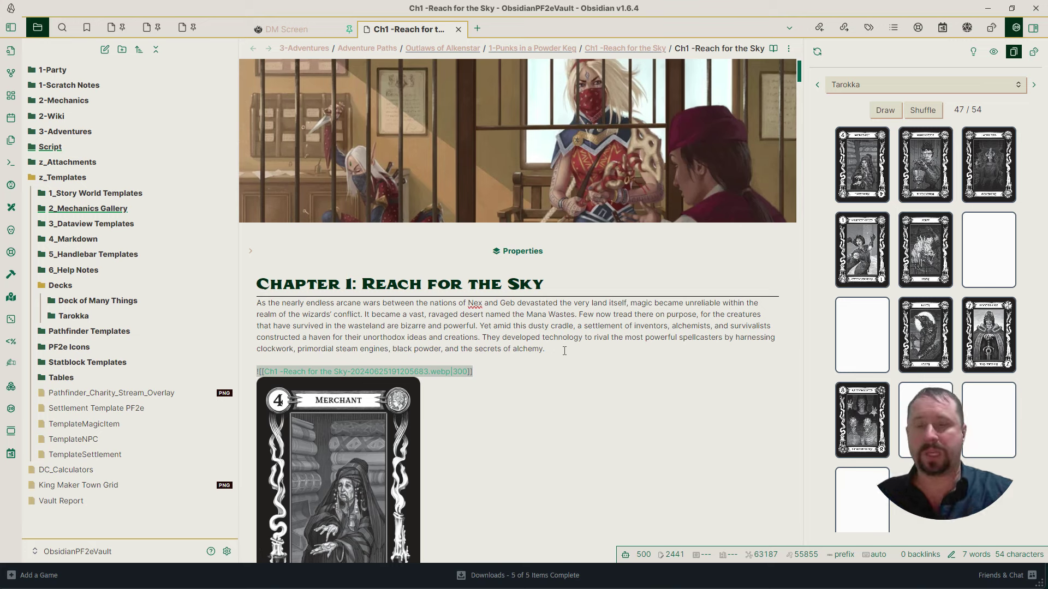
pyautogui.press('Delete')
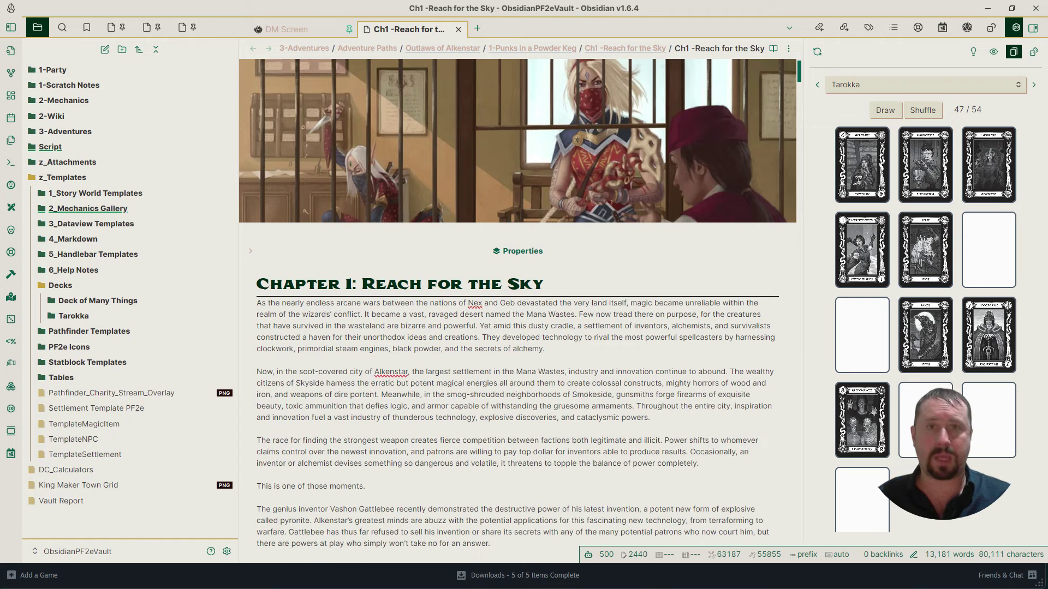
# Bring up the img folder window, scroll through its card image files, then minimize it
pyautogui.hotkey('alt', 'Tab')
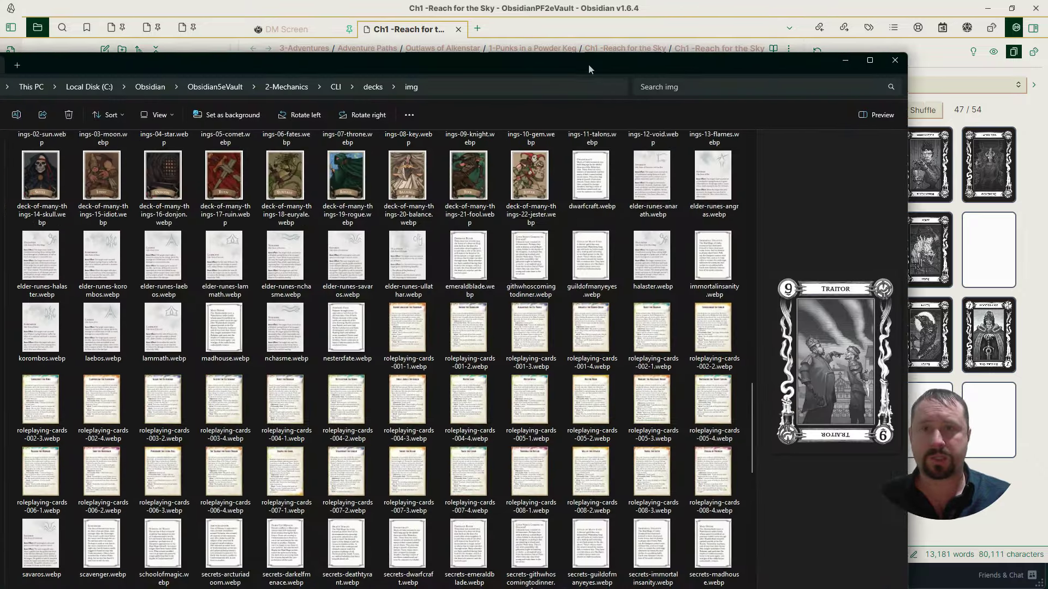
pyautogui.moveTo(588, 64); pyautogui.dragTo(734, 36)
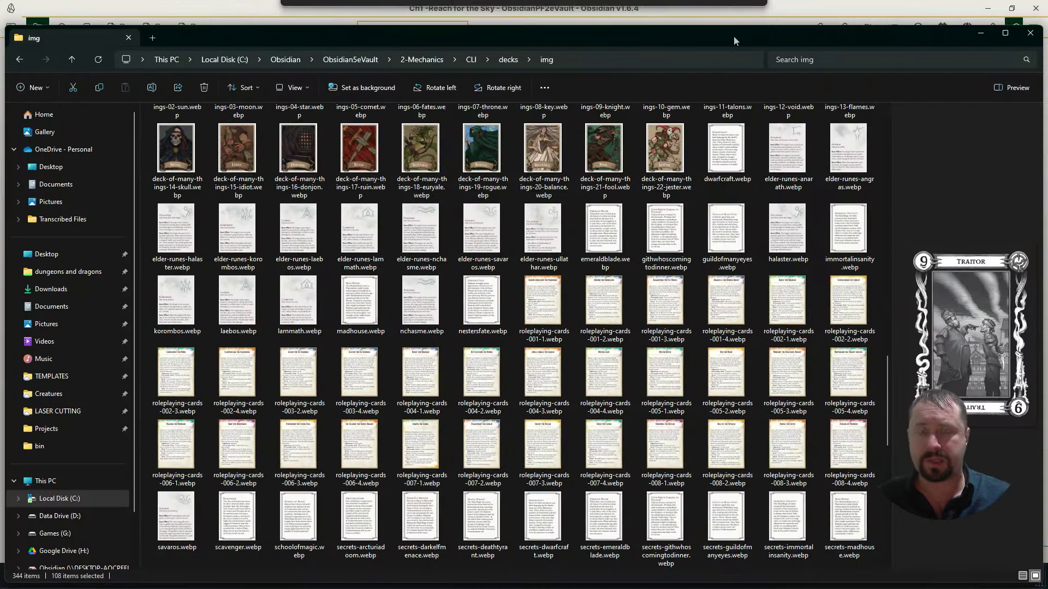
pyautogui.scroll(8, 658, 248)
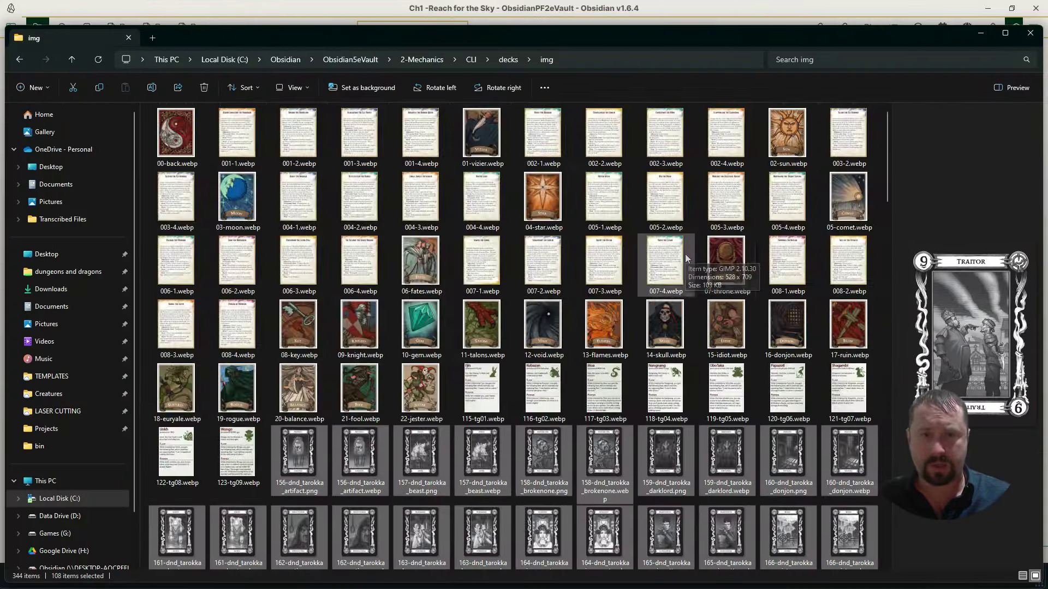
pyautogui.scroll(-15, 741, 304)
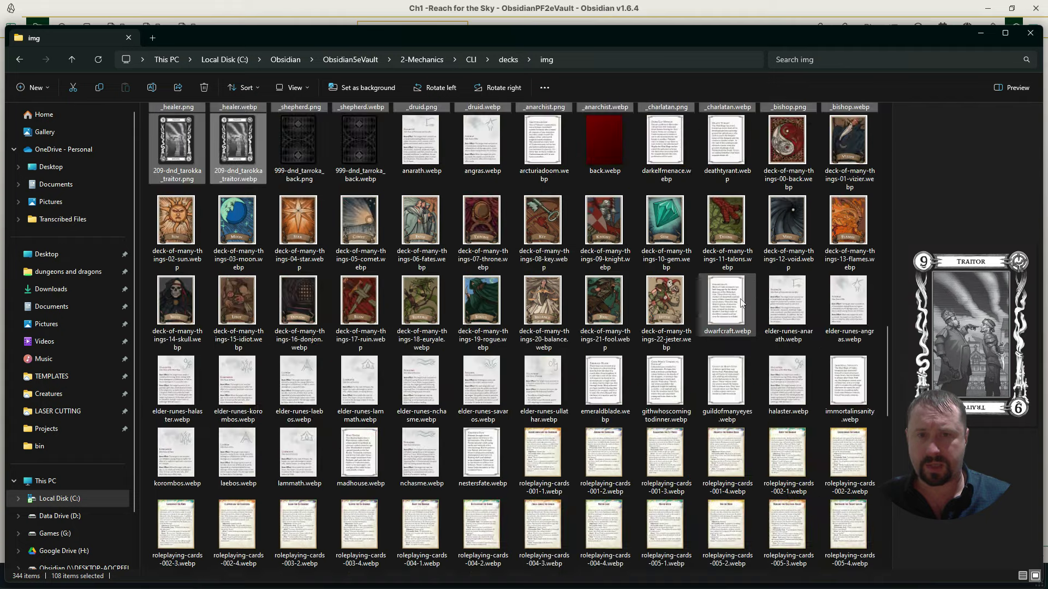
pyautogui.scroll(-8, 741, 304)
pyautogui.scroll(-4, 741, 297)
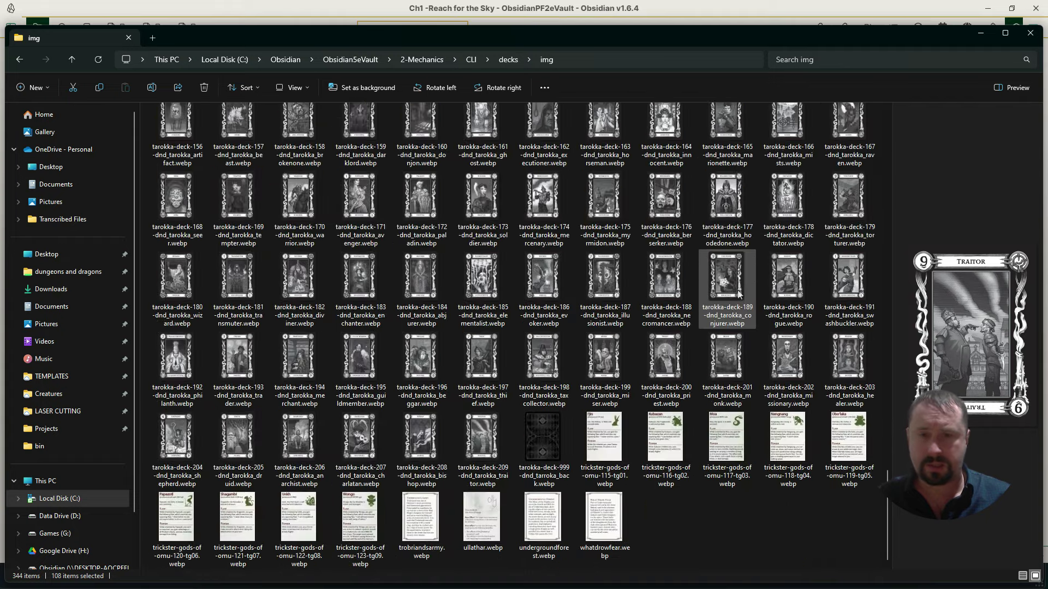
pyautogui.scroll(10, 740, 291)
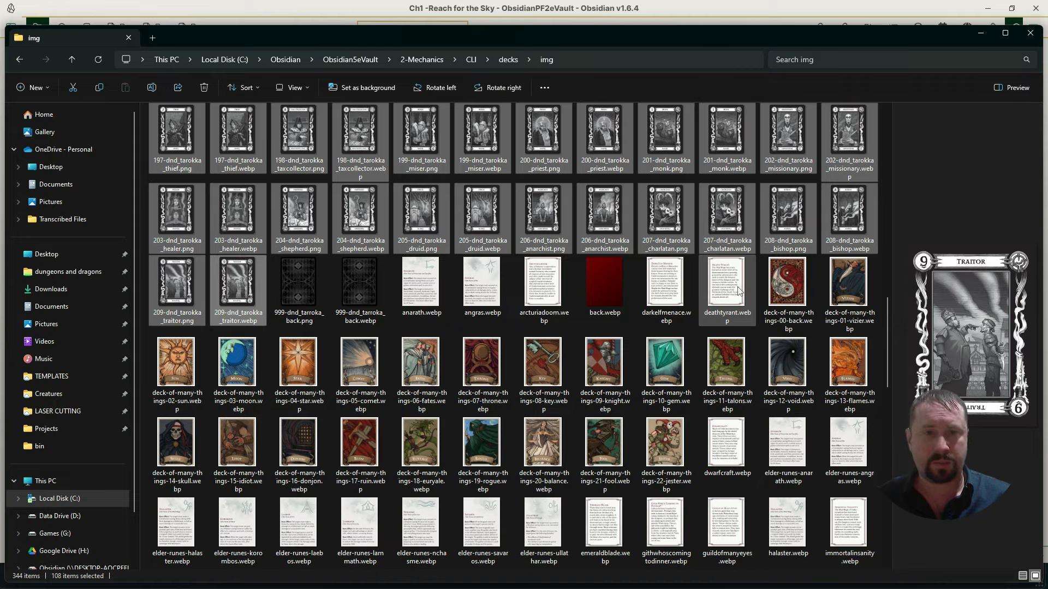
pyautogui.scroll(6, 740, 291)
pyautogui.scroll(6, 740, 291)
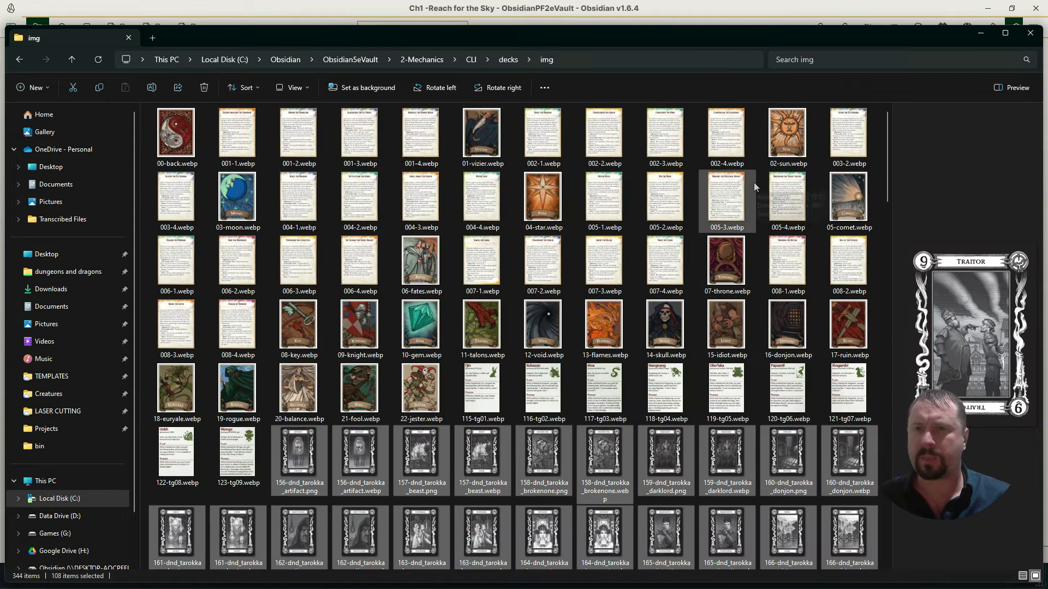
pyautogui.click(980, 32)
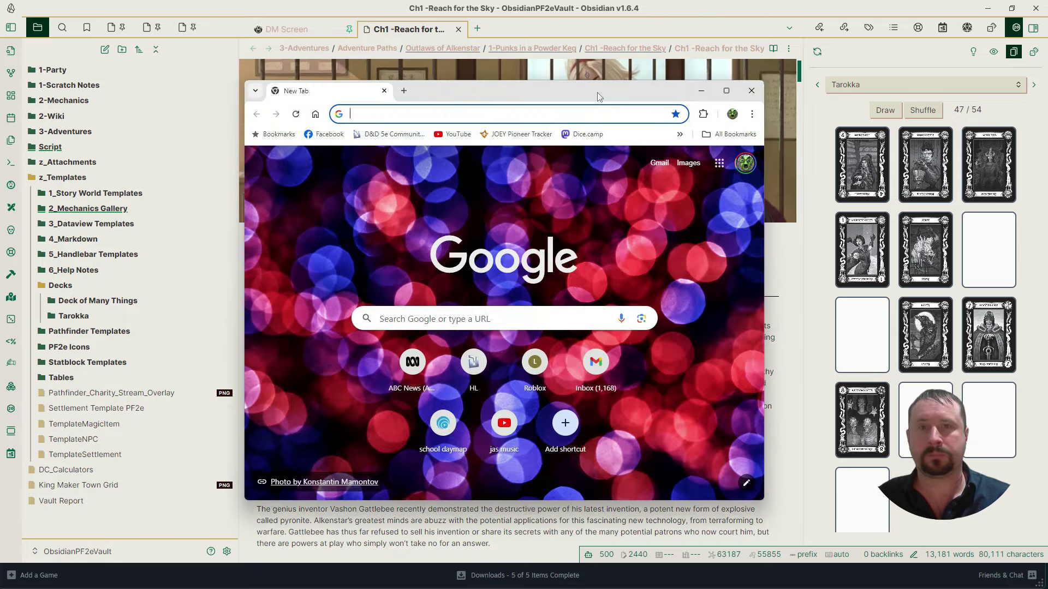
# Search Google Images for 'PF2e Equipment Deck png', then restore Chrome and return to Obsidian
pyautogui.doubleClick(385, 94)
pyautogui.click(188, 33)
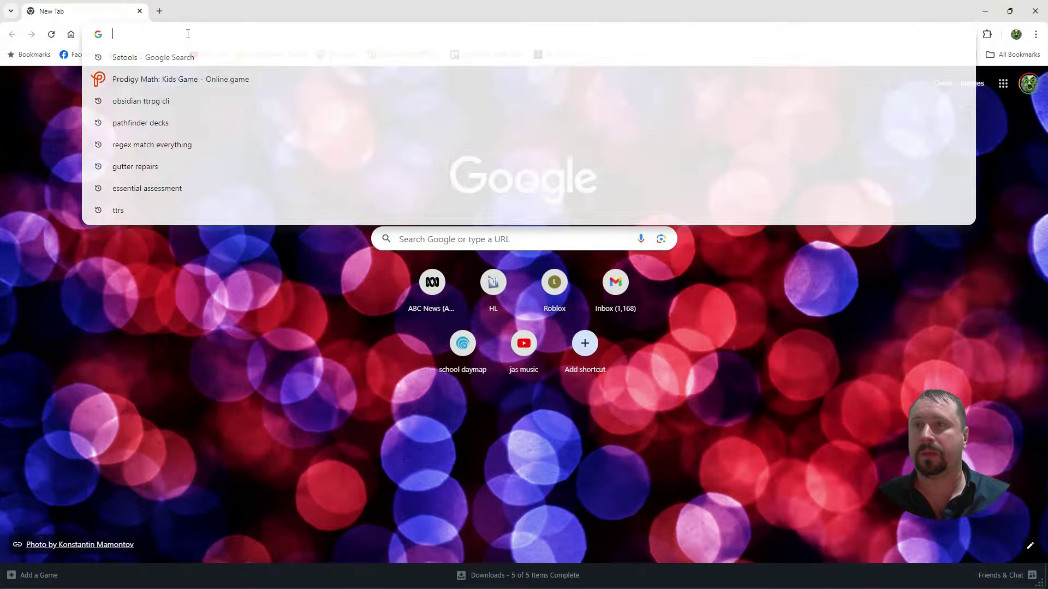
pyautogui.write('PF2e')
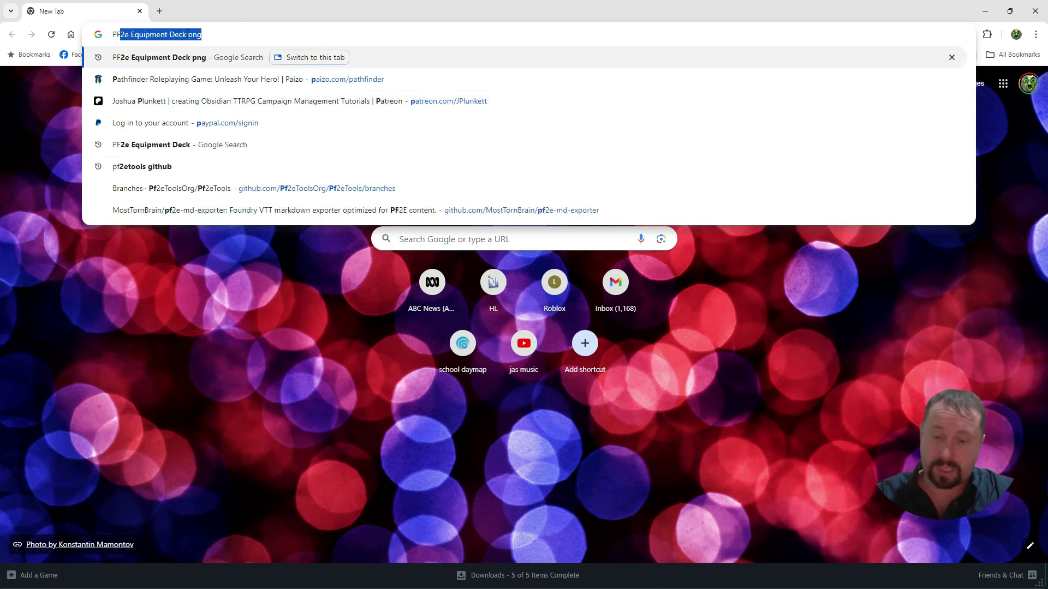
pyautogui.press('BackSpace')
pyautogui.press('BackSpace')
pyautogui.press('BackSpace')
pyautogui.write('2e')
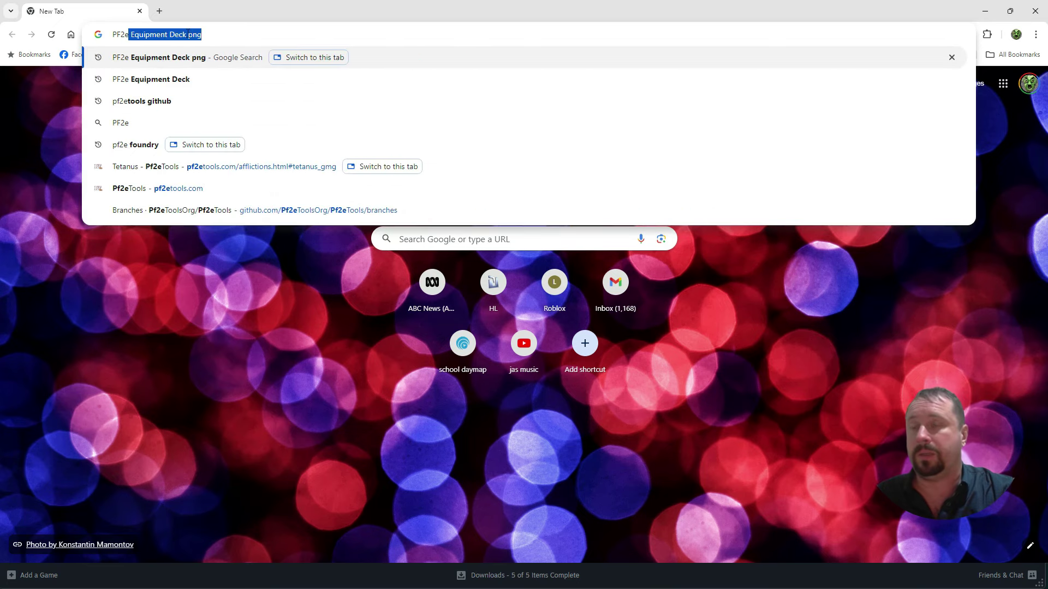
pyautogui.press('Return')
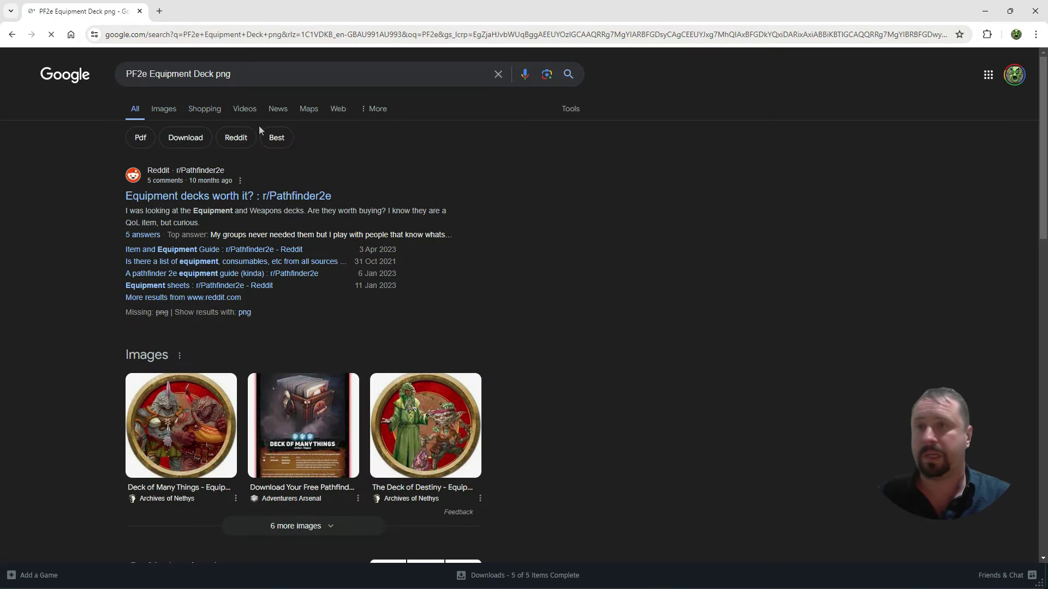
pyautogui.click(158, 111)
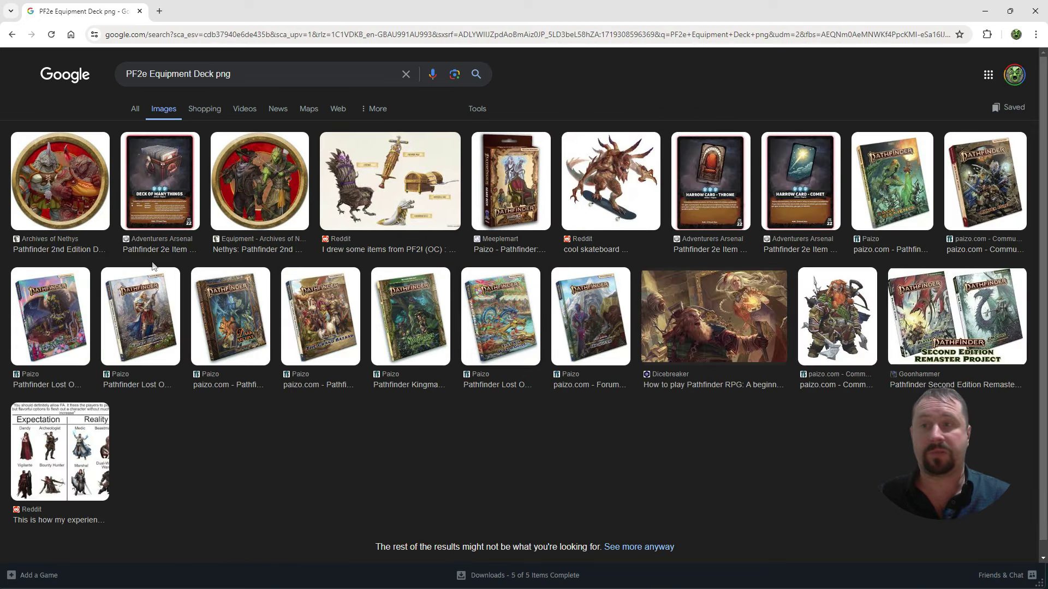
pyautogui.doubleClick(437, 16)
pyautogui.click(328, 475)
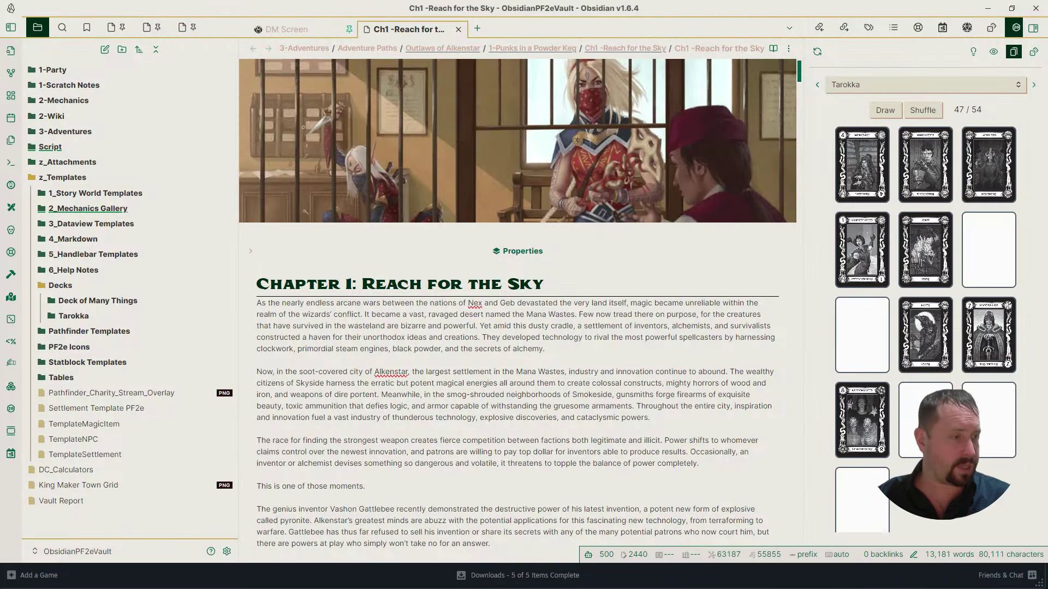
# Minimize the Tarokka folder window and show z_Templates in the system explorer
pyautogui.hotkey('alt', 'Tab')
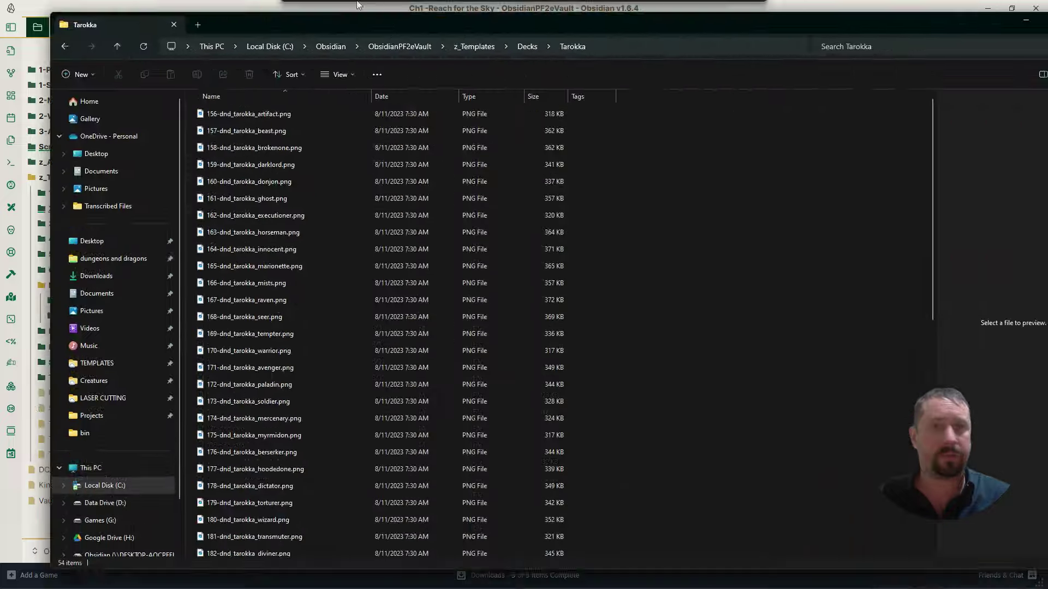
pyautogui.click(984, 8)
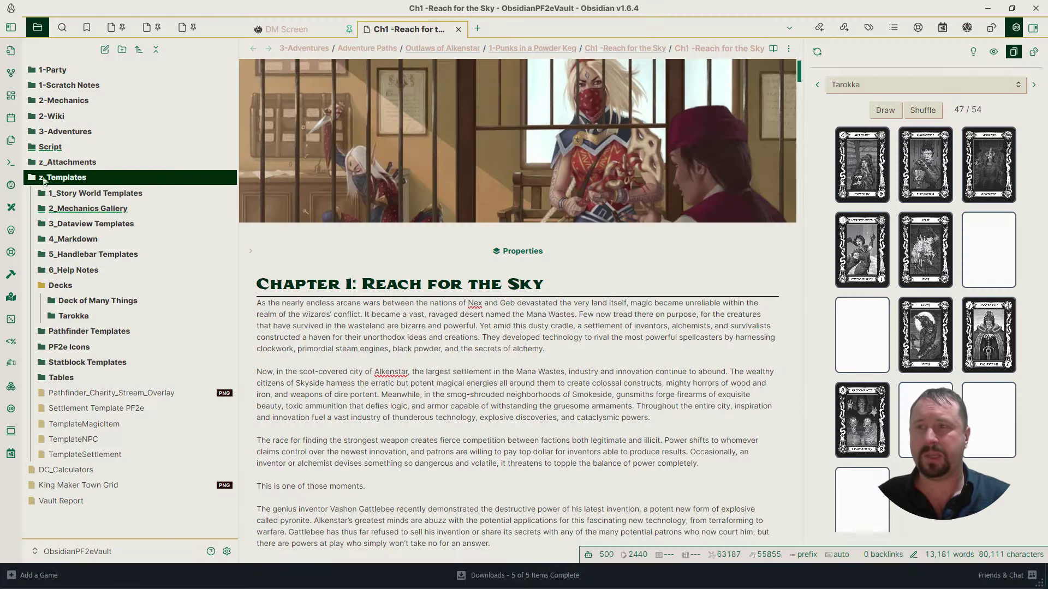
pyautogui.rightClick(61, 181)
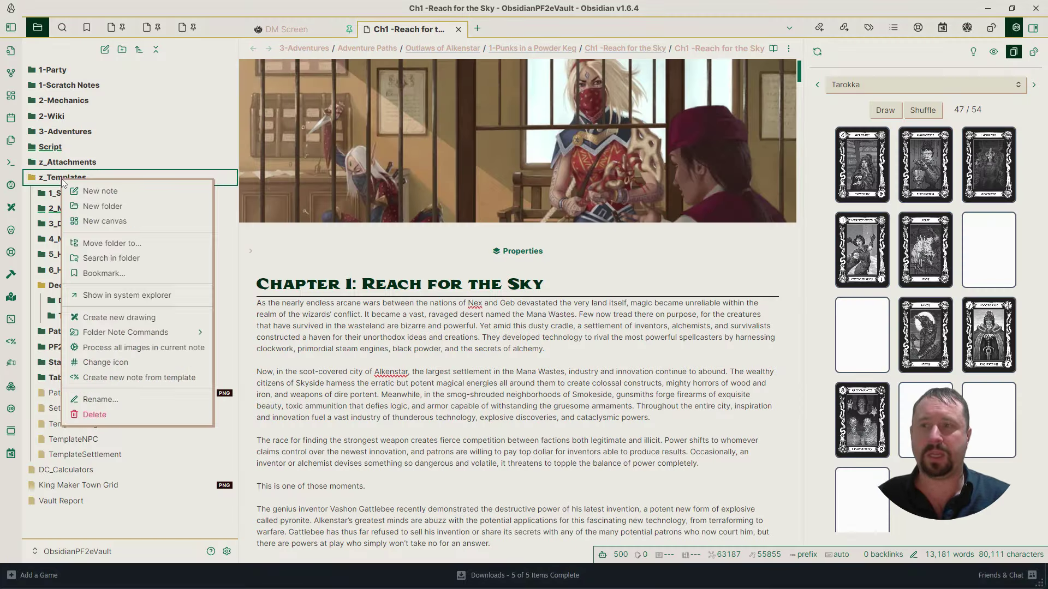
pyautogui.click(126, 295)
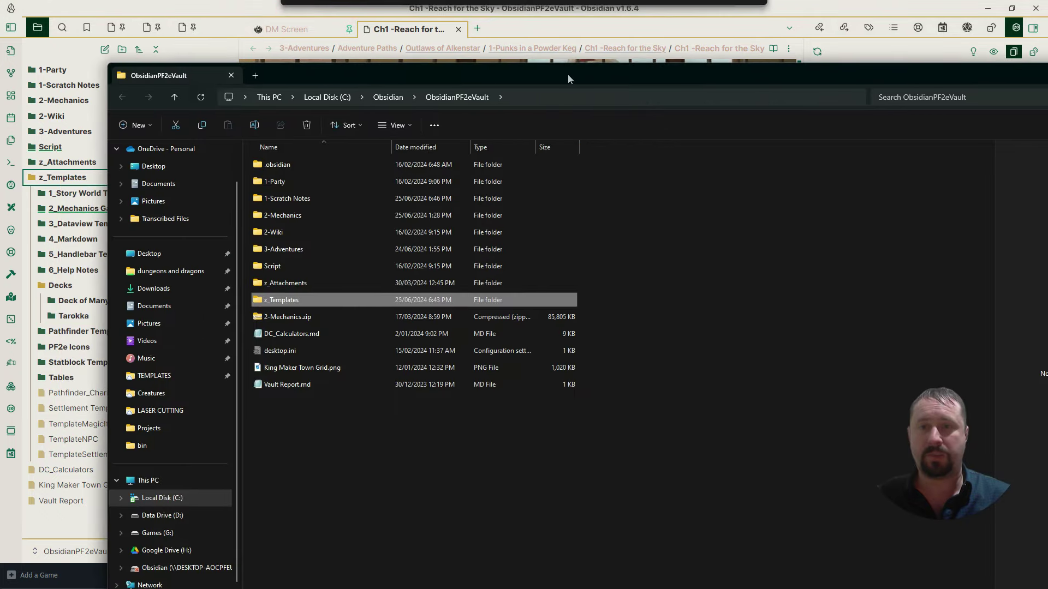
# In z_Templates > Decks, add a new folder named 'Deck of Random Stuff' and open it
pyautogui.doubleClick(567, 74)
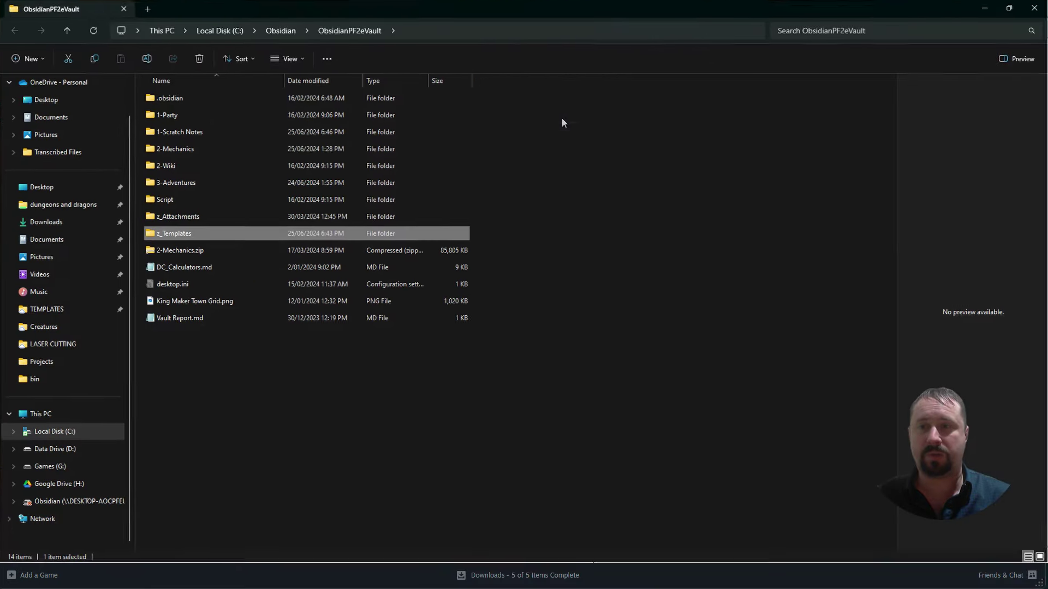
pyautogui.doubleClick(190, 236)
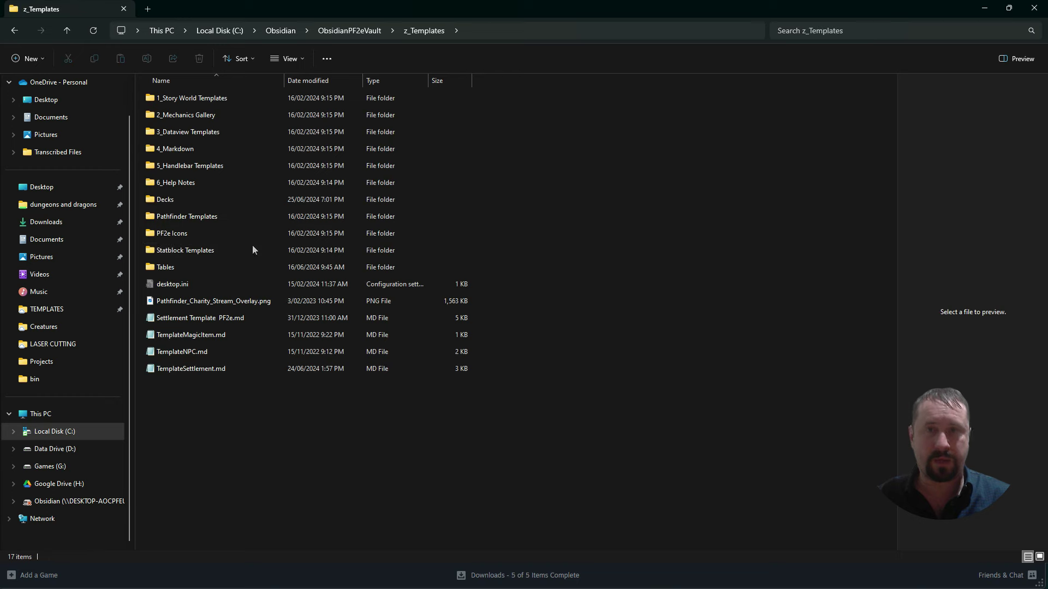
pyautogui.doubleClick(164, 200)
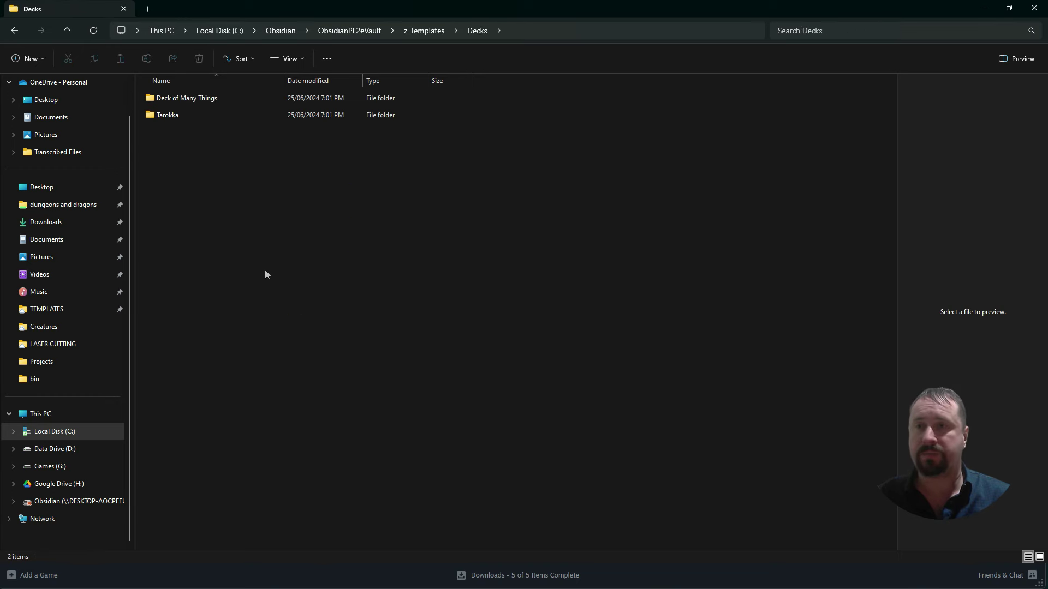
pyautogui.rightClick(176, 152)
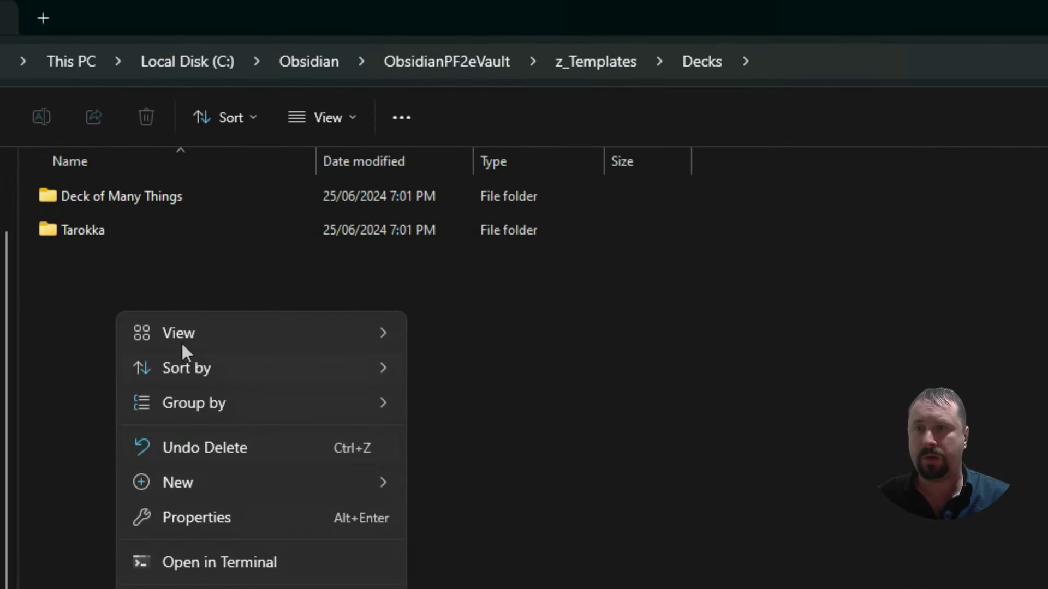
pyautogui.moveTo(214, 489)
pyautogui.click(457, 486)
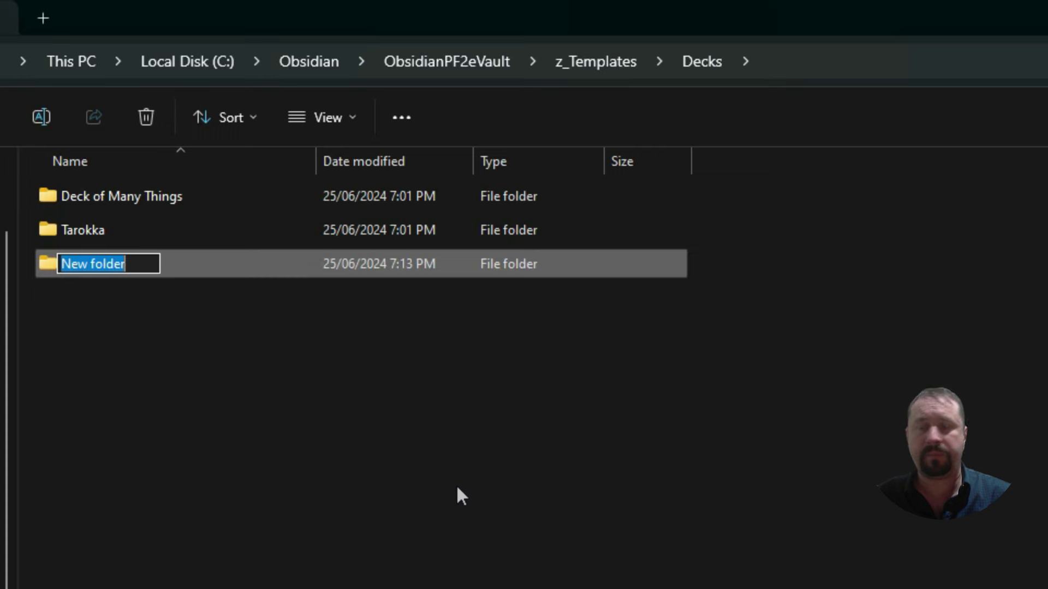
pyautogui.write('Deck ')
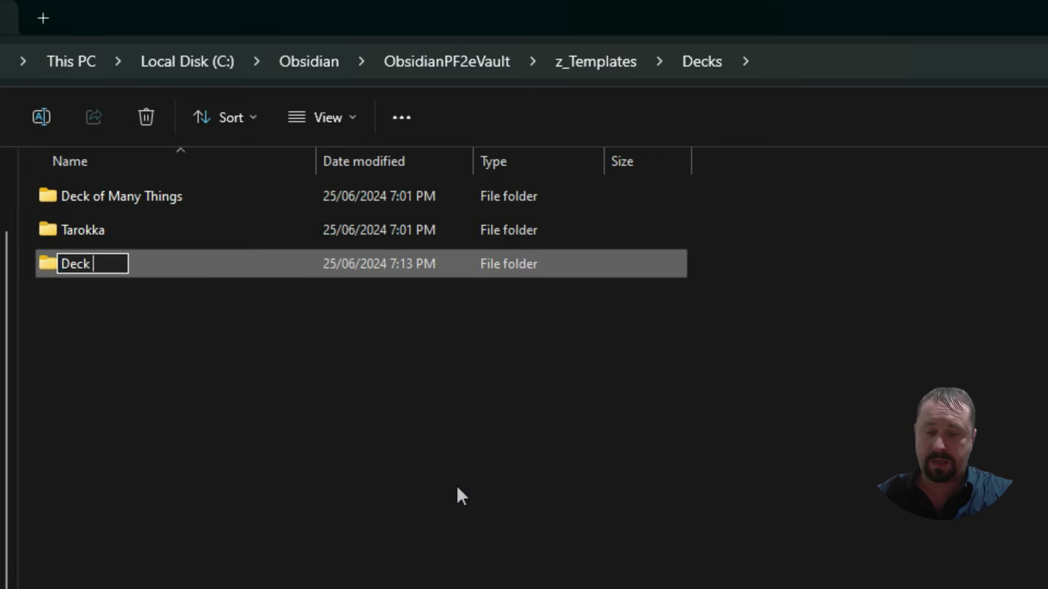
pyautogui.write('of Random Stu')
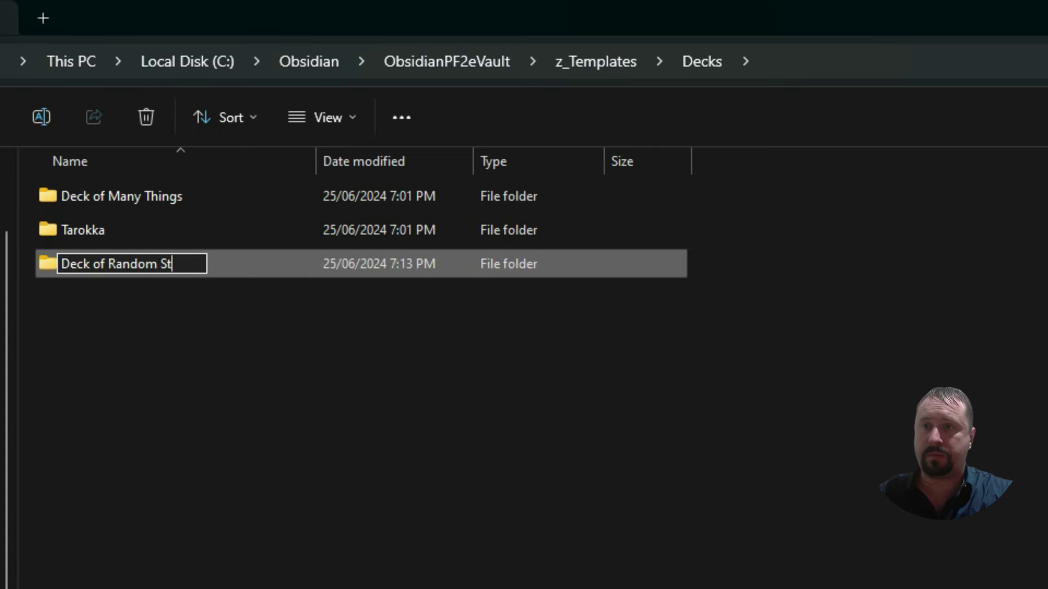
pyautogui.press('BackSpace')
pyautogui.write('uff')
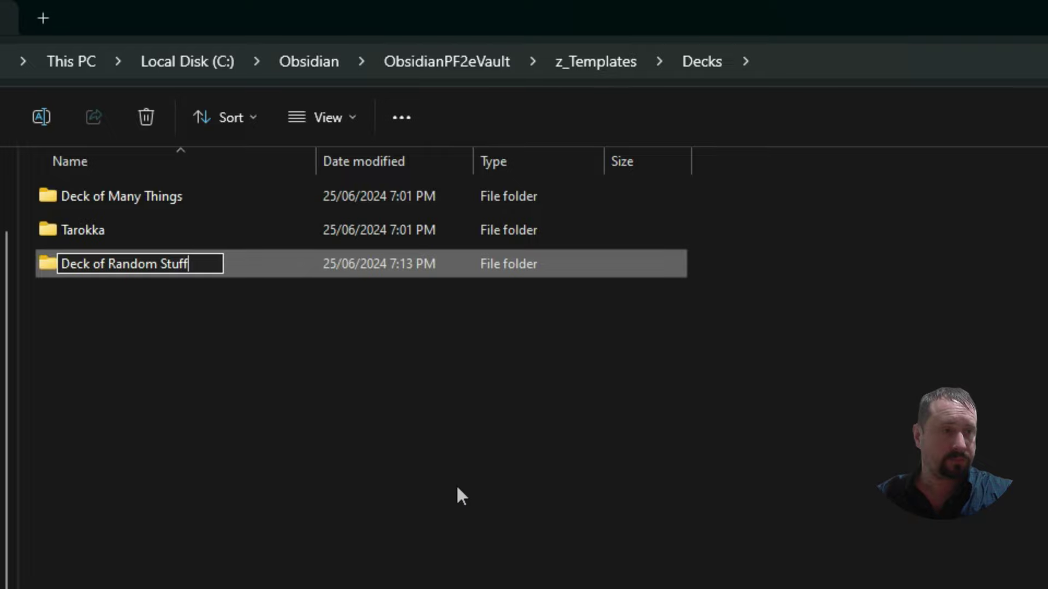
pyautogui.press('Return')
pyautogui.doubleClick(123, 270)
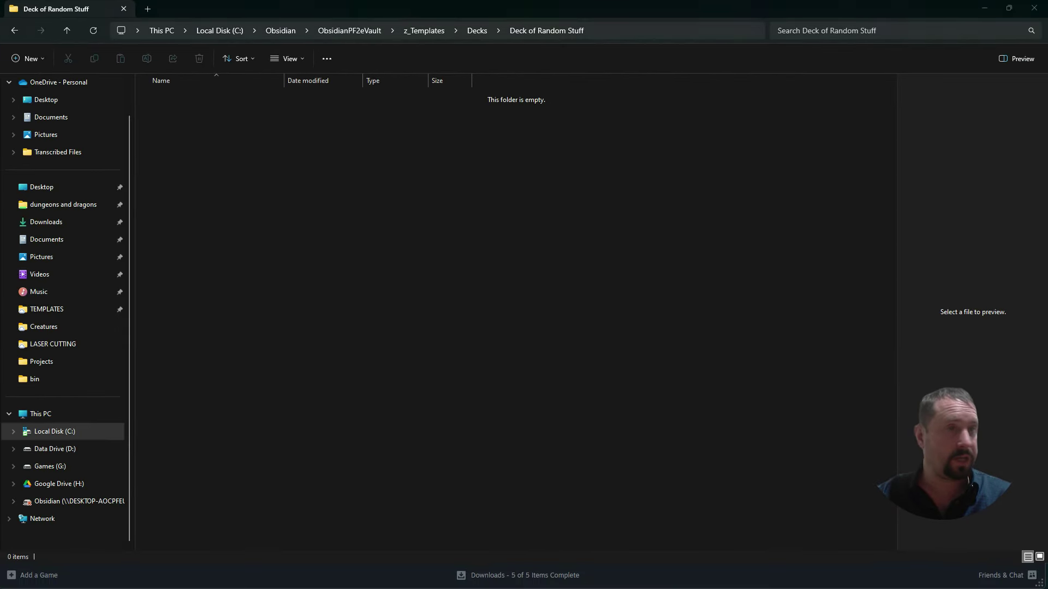
# Drag the Knights of Lastwall cover from Google Images into Deck of Random Stuff
pyautogui.hotkey('alt', 'Tab')
pyautogui.scroll(-5, 681, 391)
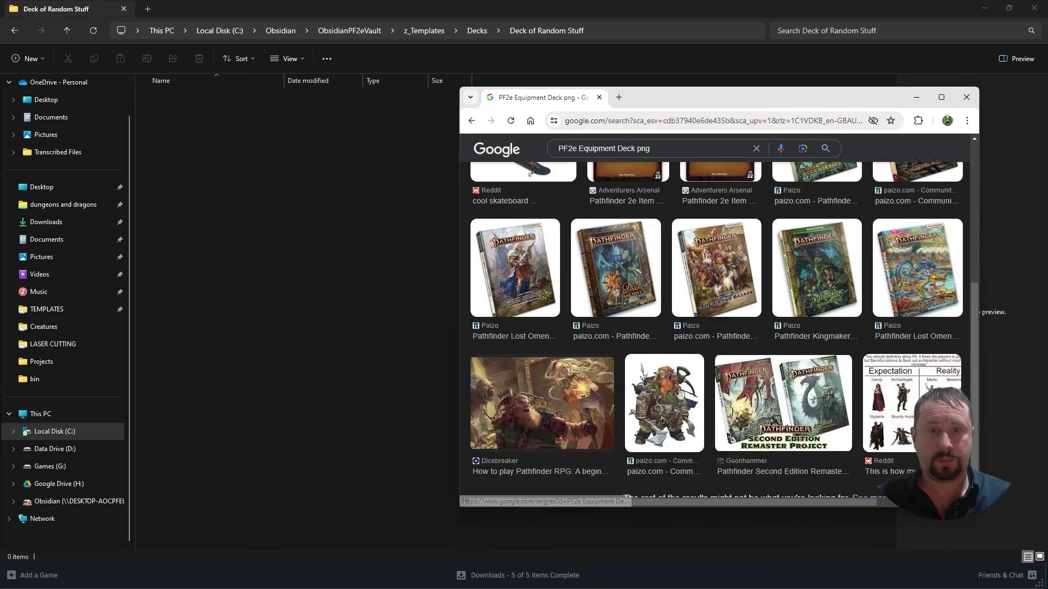
pyautogui.click(516, 262)
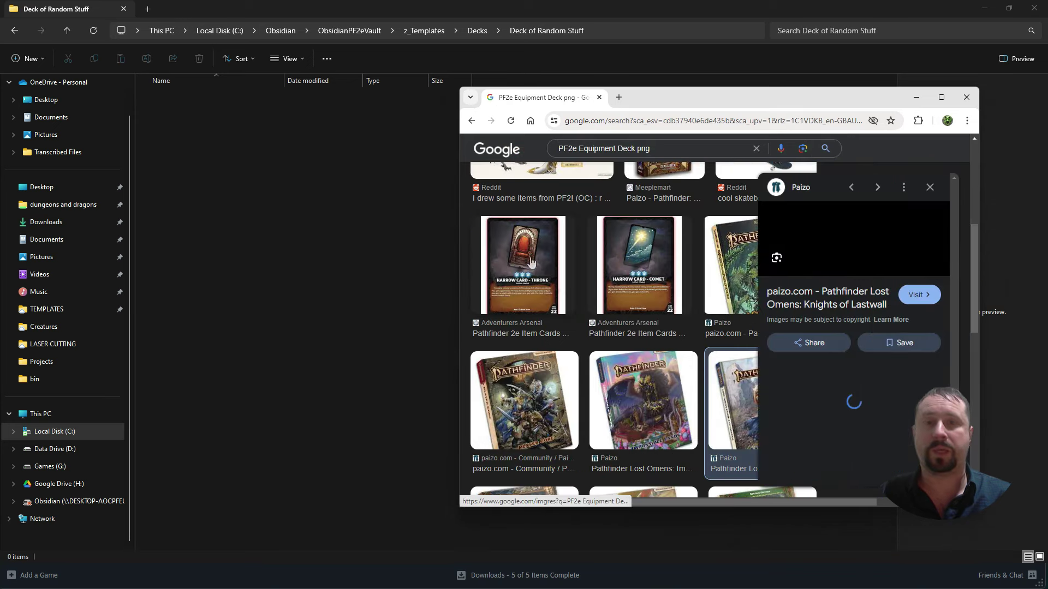
pyautogui.moveTo(858, 293); pyautogui.dragTo(330, 260)
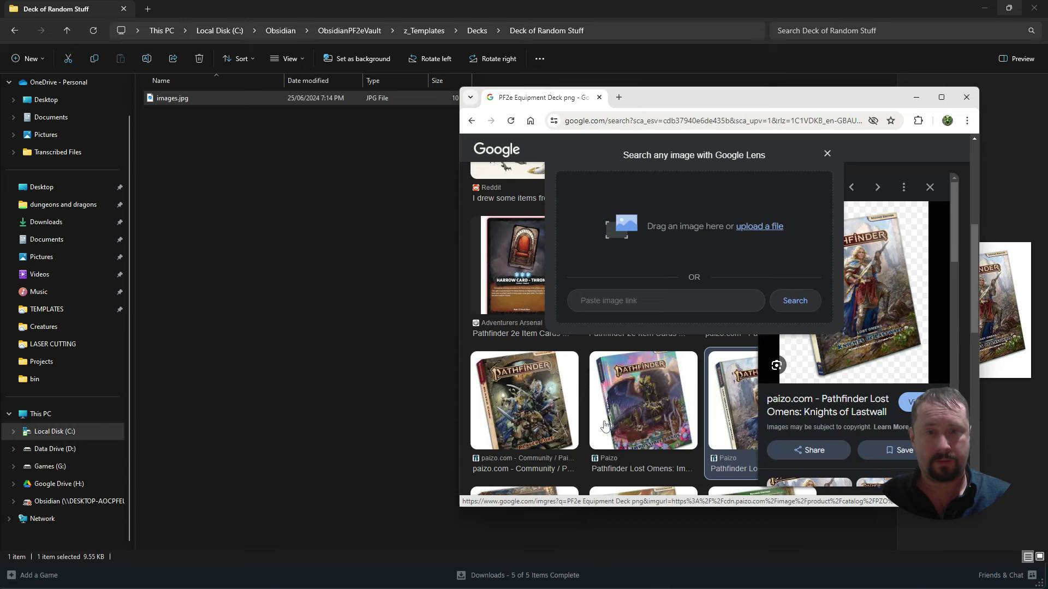
# Add the Impossible Lands cover, skipping the duplicate, and rename images.jpg to 1.jpg
pyautogui.click(604, 414)
pyautogui.moveTo(904, 284); pyautogui.dragTo(310, 276)
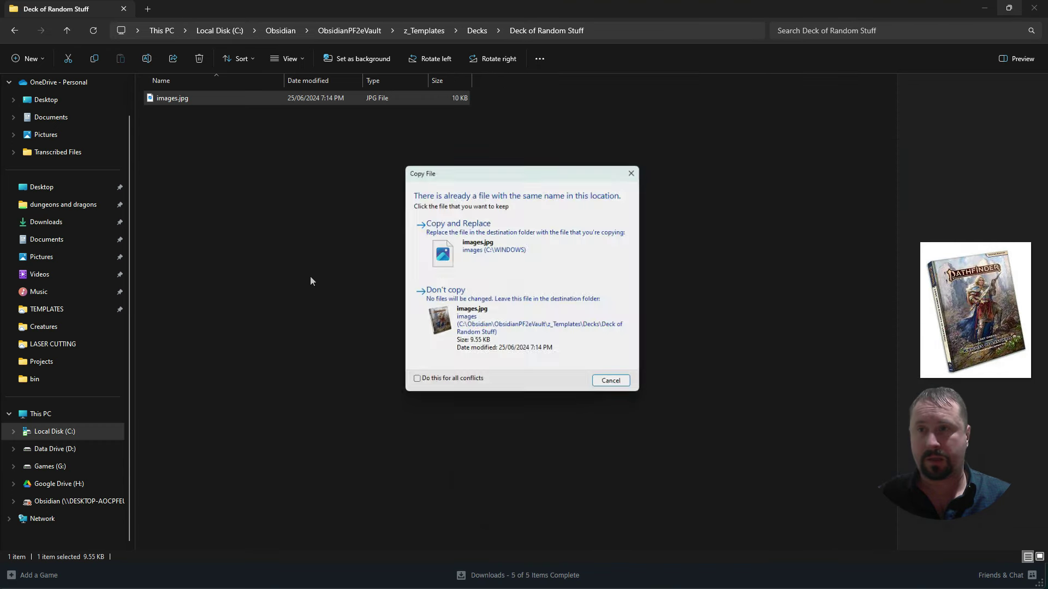
pyautogui.click(541, 347)
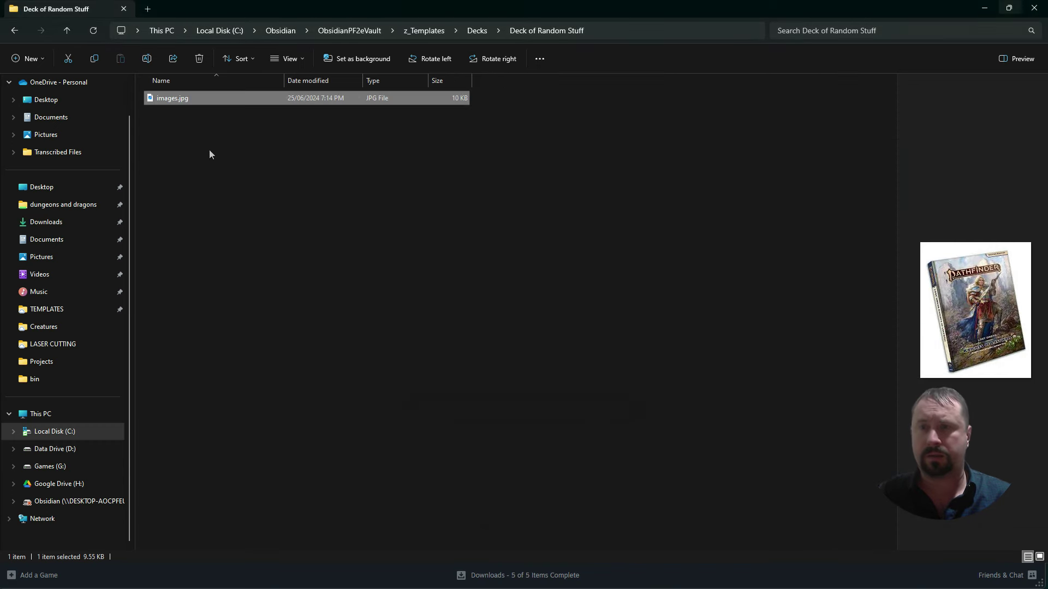
pyautogui.press('F2')
pyautogui.write('1')
pyautogui.press('Return')
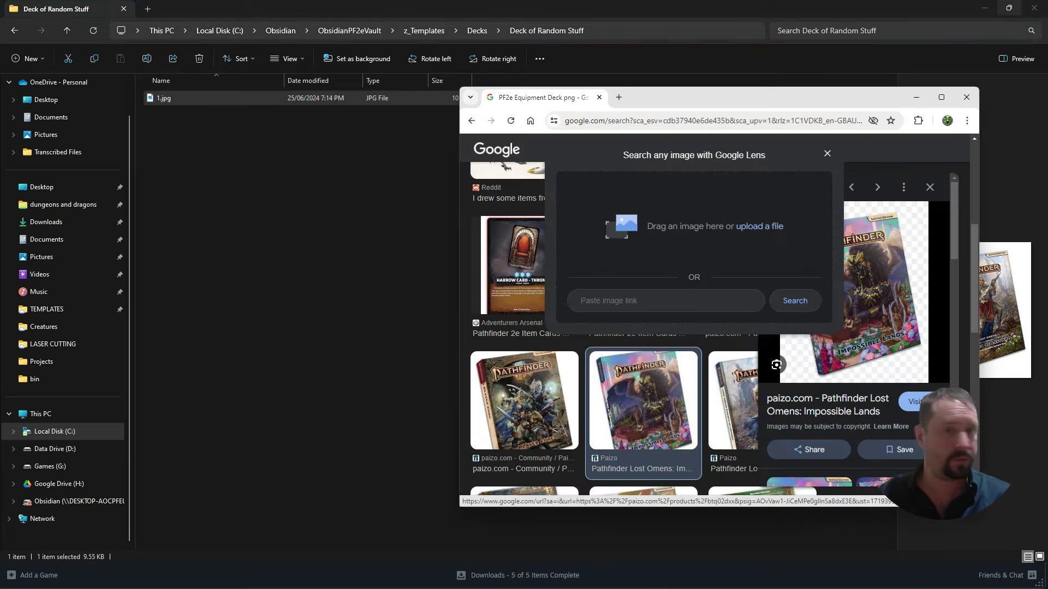
# Drop the Knights of Lastwall cover in again as PZO9312.png and check all three files
pyautogui.click(827, 155)
pyautogui.click(270, 212)
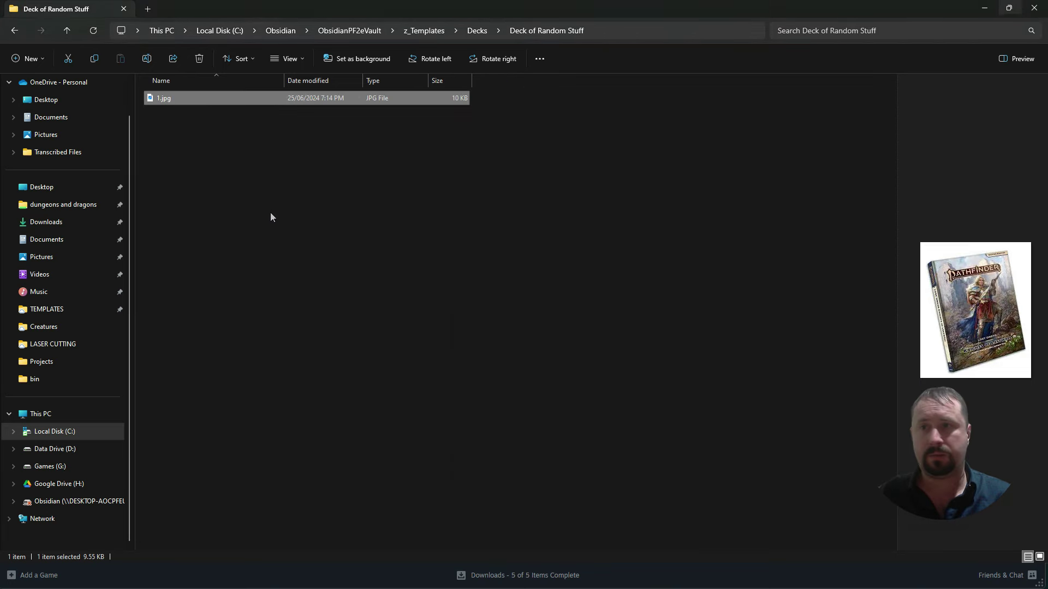
pyautogui.click(307, 304)
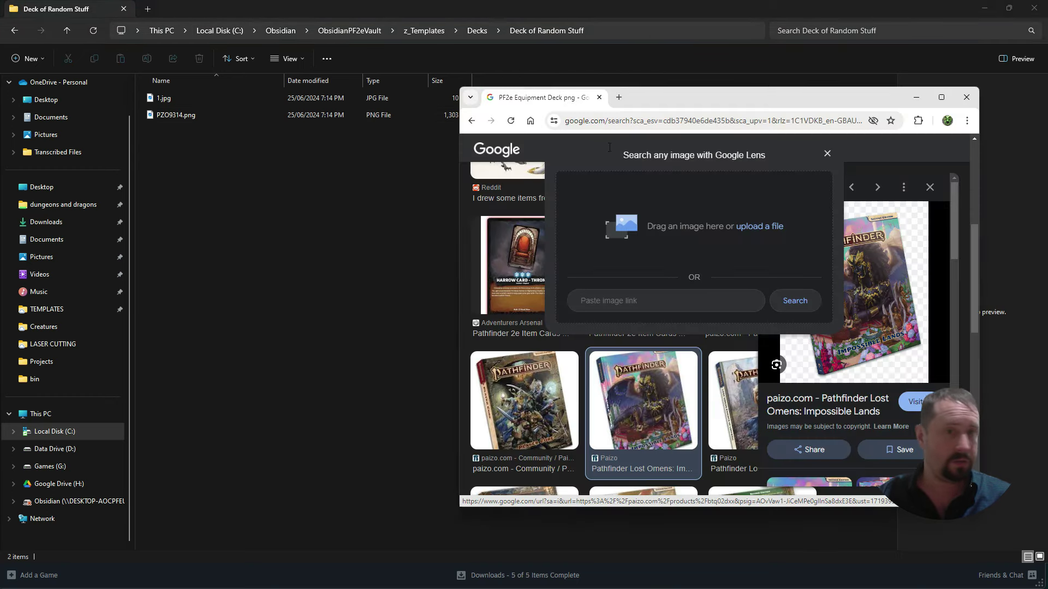
pyautogui.click(827, 155)
pyautogui.click(735, 385)
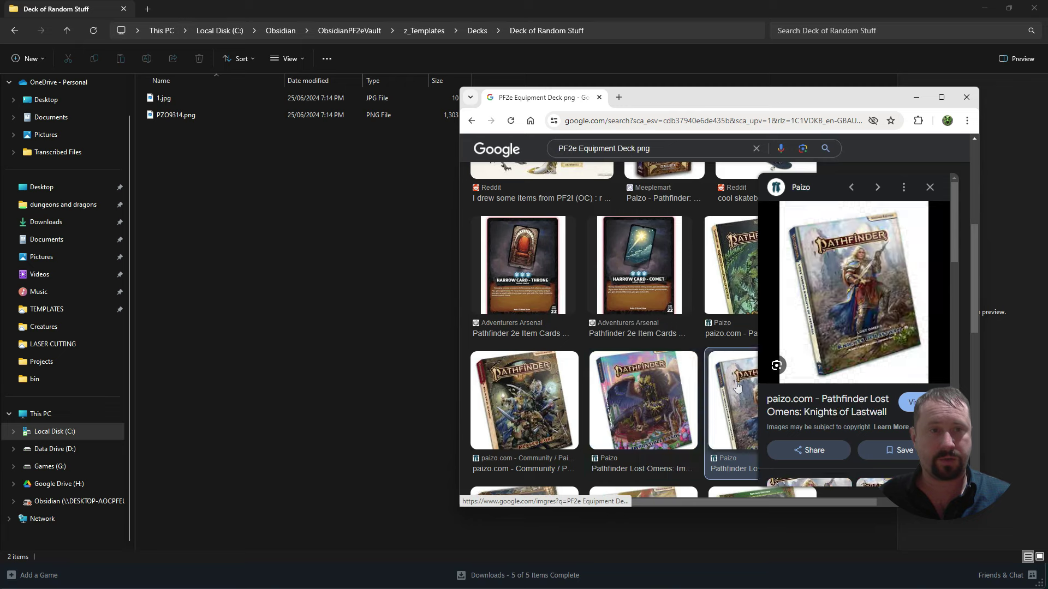
pyautogui.moveTo(833, 289); pyautogui.dragTo(222, 298)
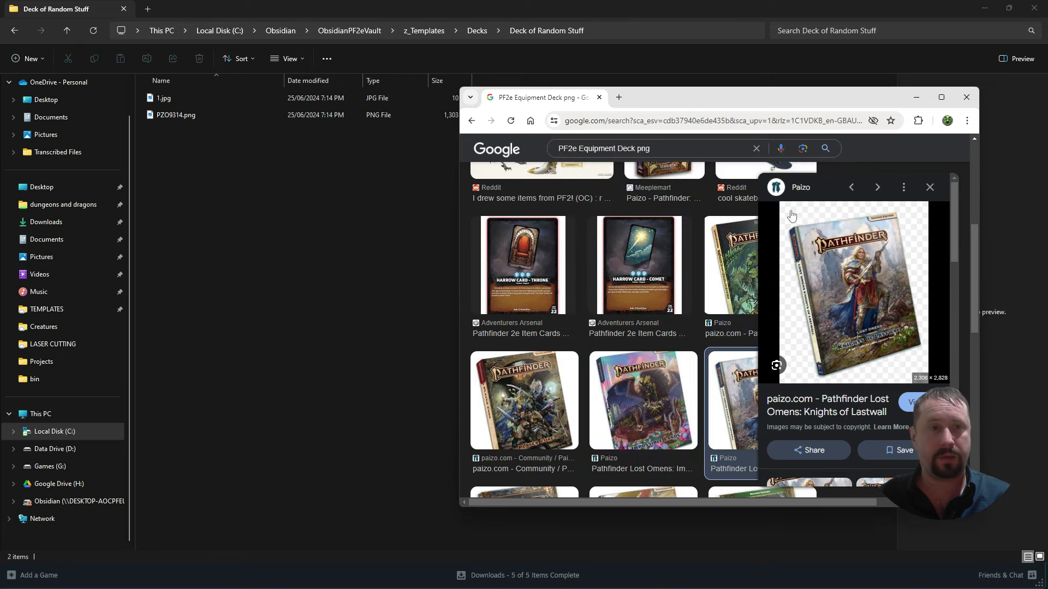
pyautogui.moveTo(855, 302); pyautogui.dragTo(288, 235)
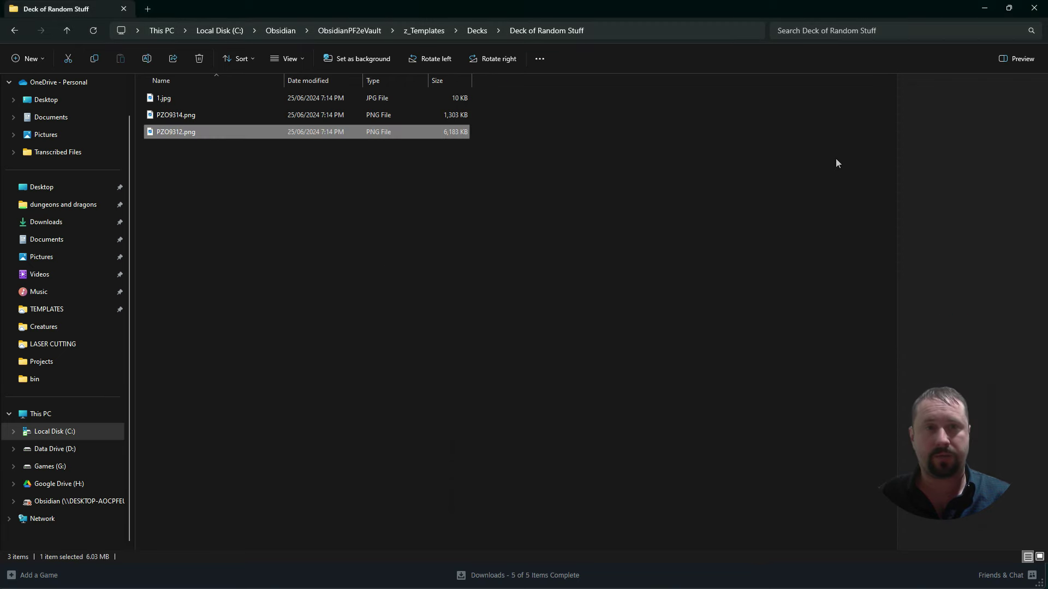
pyautogui.click(339, 206)
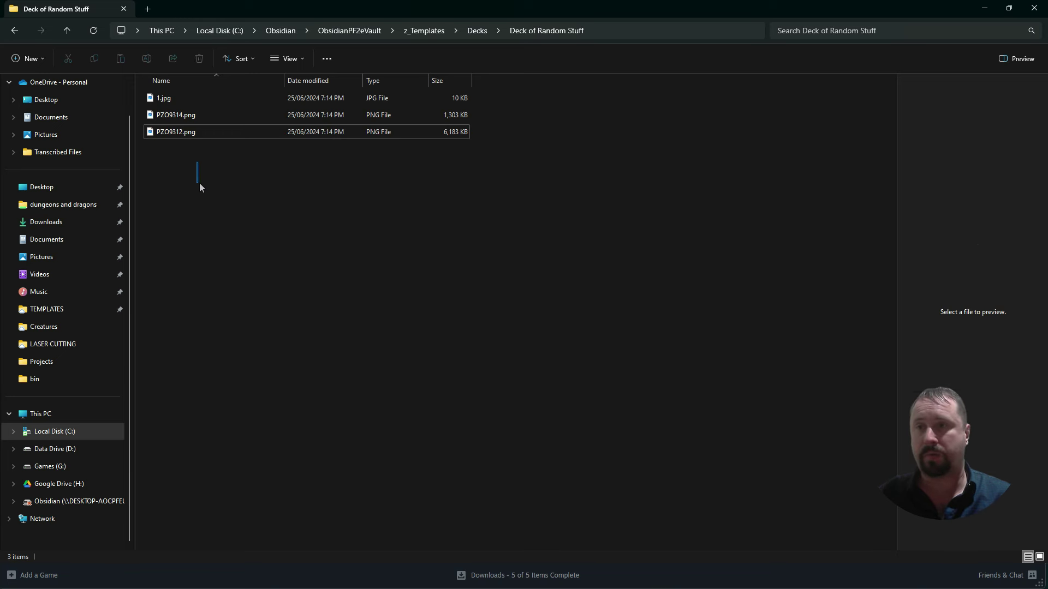
pyautogui.moveTo(199, 183); pyautogui.dragTo(164, 93)
pyautogui.click(763, 103)
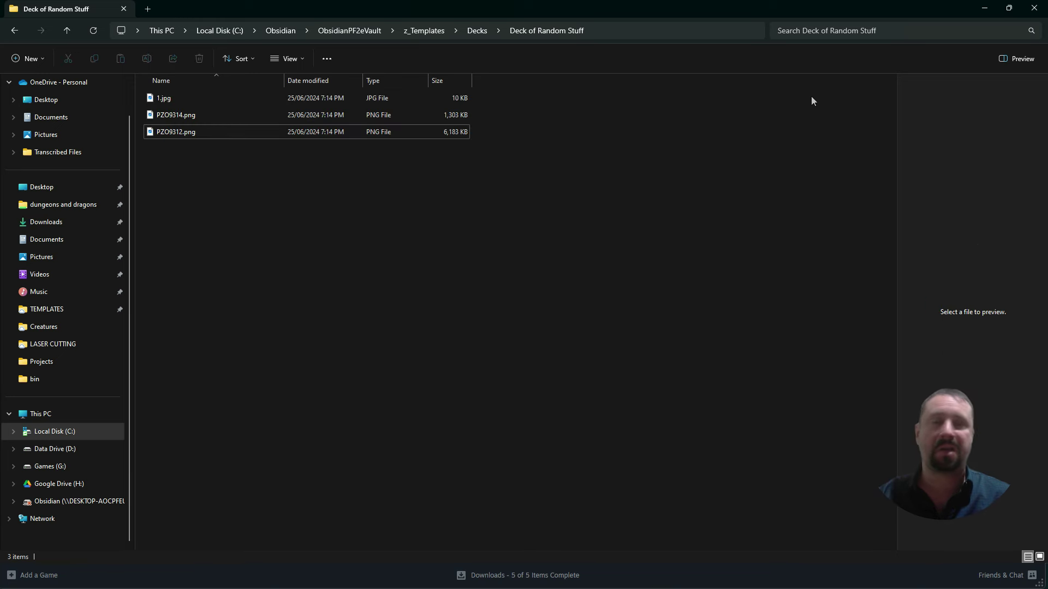
# Minimize Explorer and Chrome, reload the deck panel and select Deck of Random Stuff
pyautogui.click(985, 9)
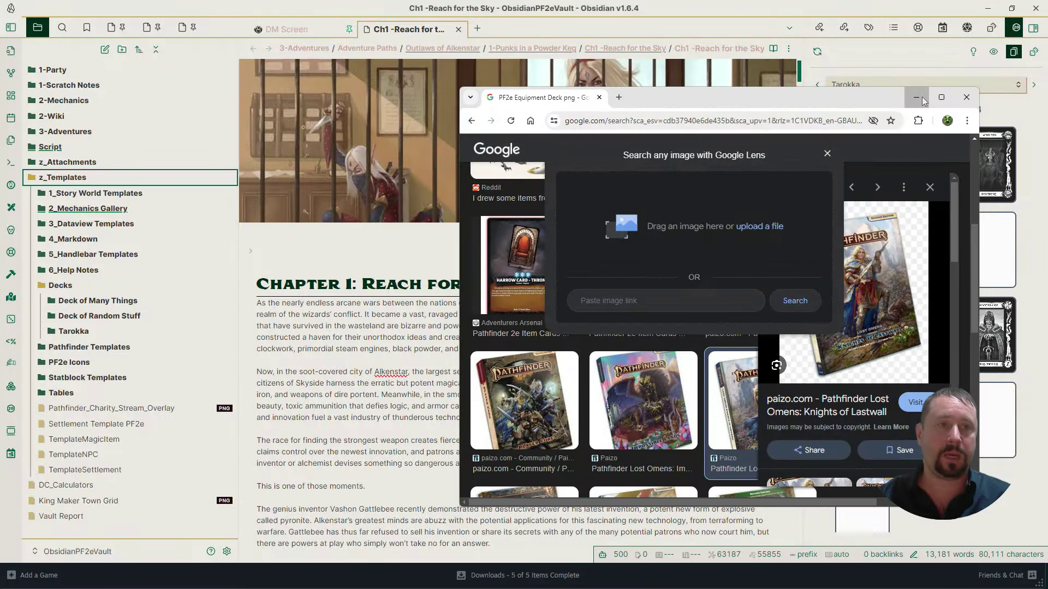
pyautogui.click(916, 98)
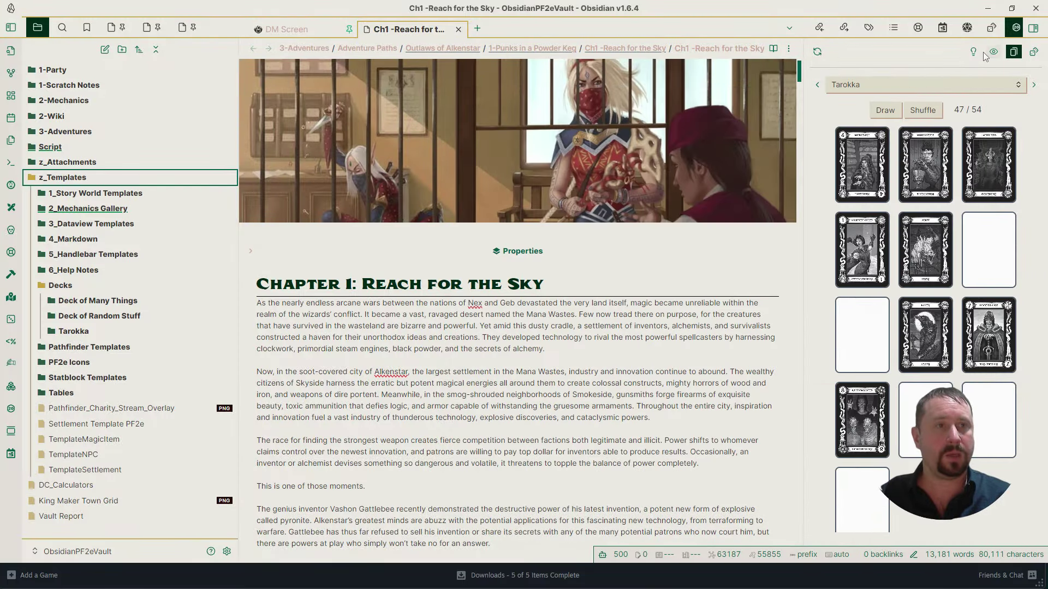
pyautogui.click(1013, 52)
pyautogui.click(910, 83)
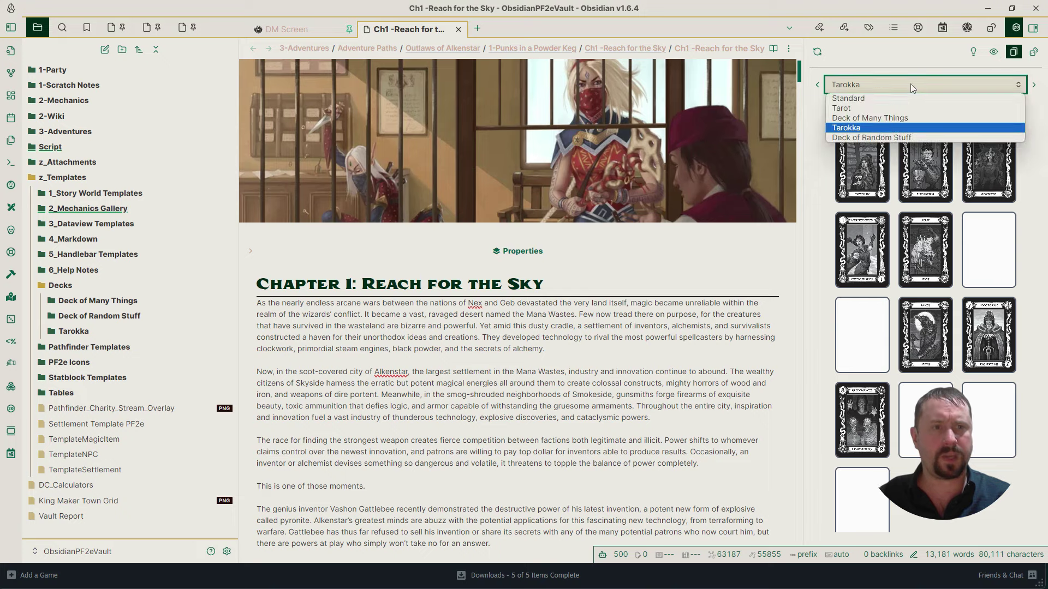
pyautogui.click(871, 138)
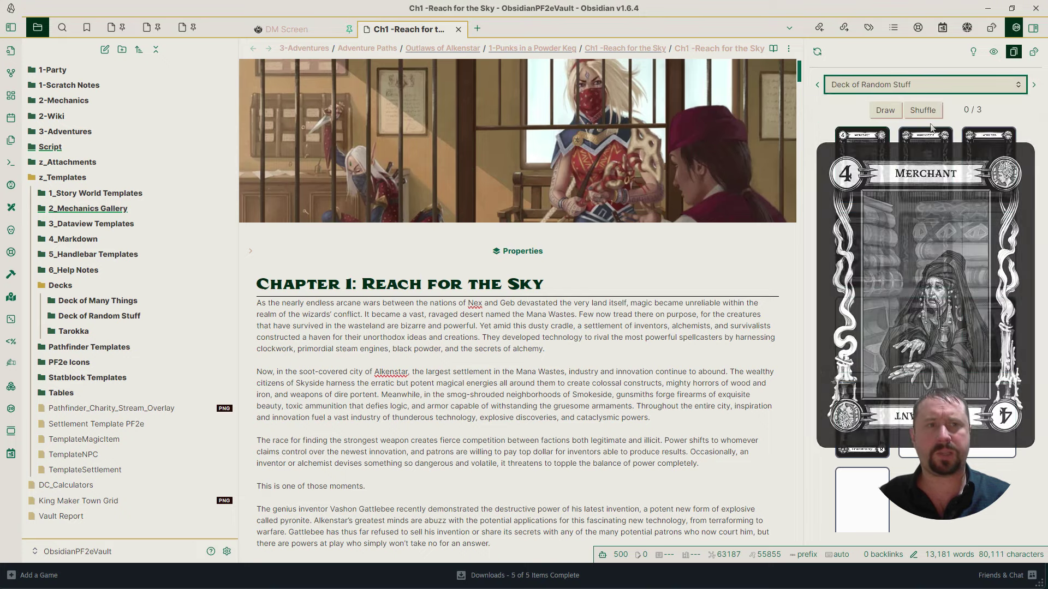
# Draw book-cover cards, reloading the deck once to clear and draw again
pyautogui.click(884, 111)
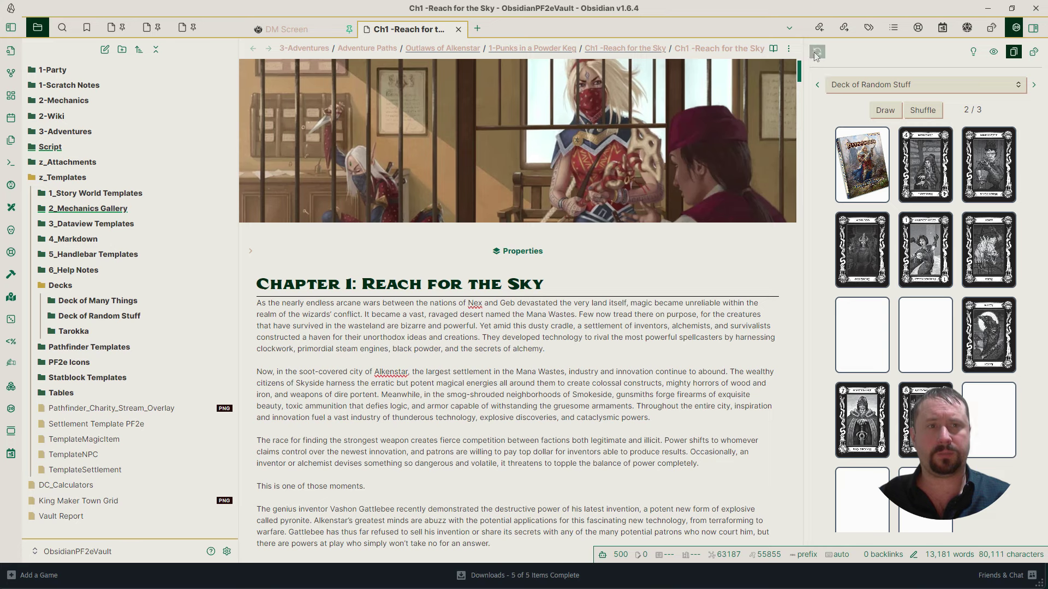
pyautogui.click(816, 51)
pyautogui.click(887, 112)
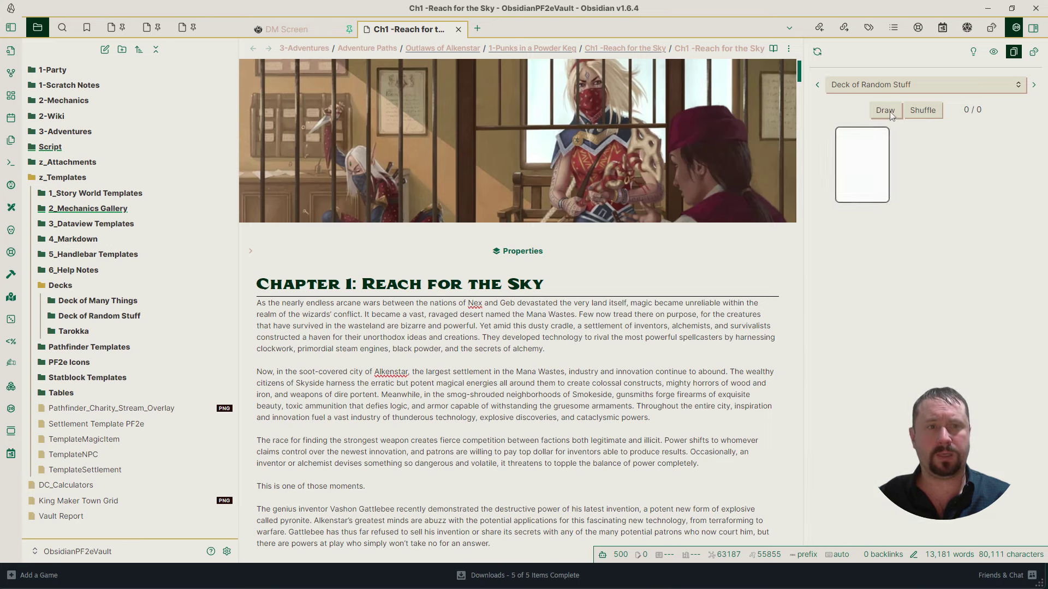
pyautogui.click(886, 112)
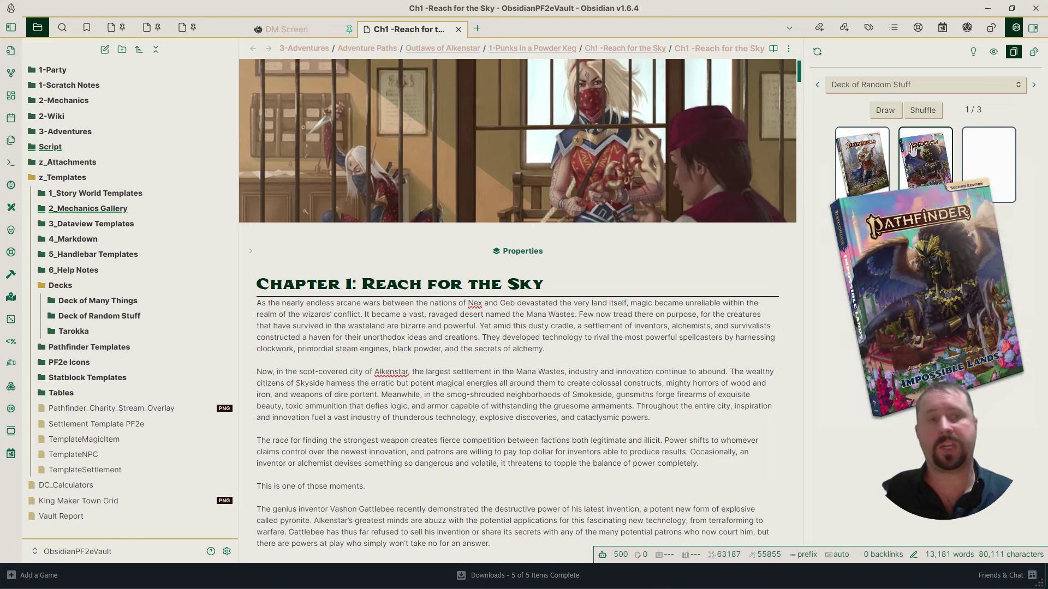
pyautogui.moveTo(864, 158)
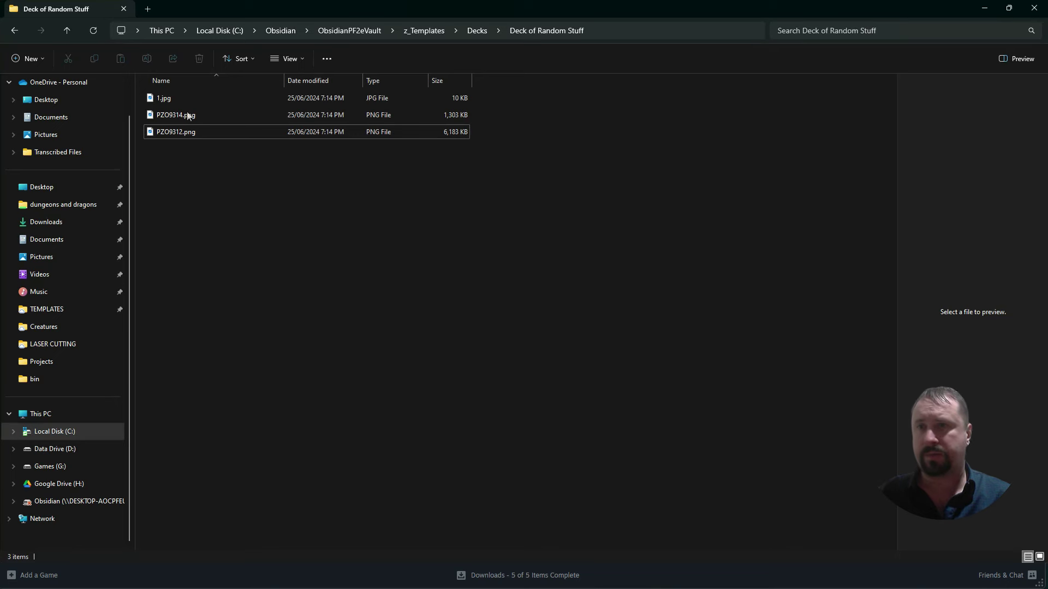
# Show the Deck of Random Stuff folder as extra large icons and select both PNG covers
pyautogui.click(302, 58)
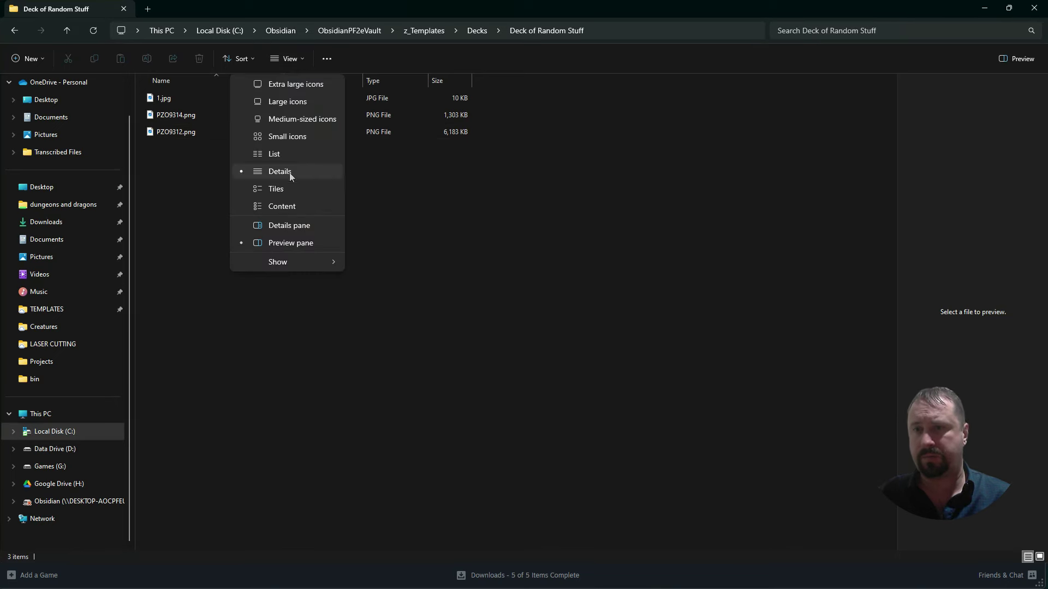
pyautogui.click(291, 85)
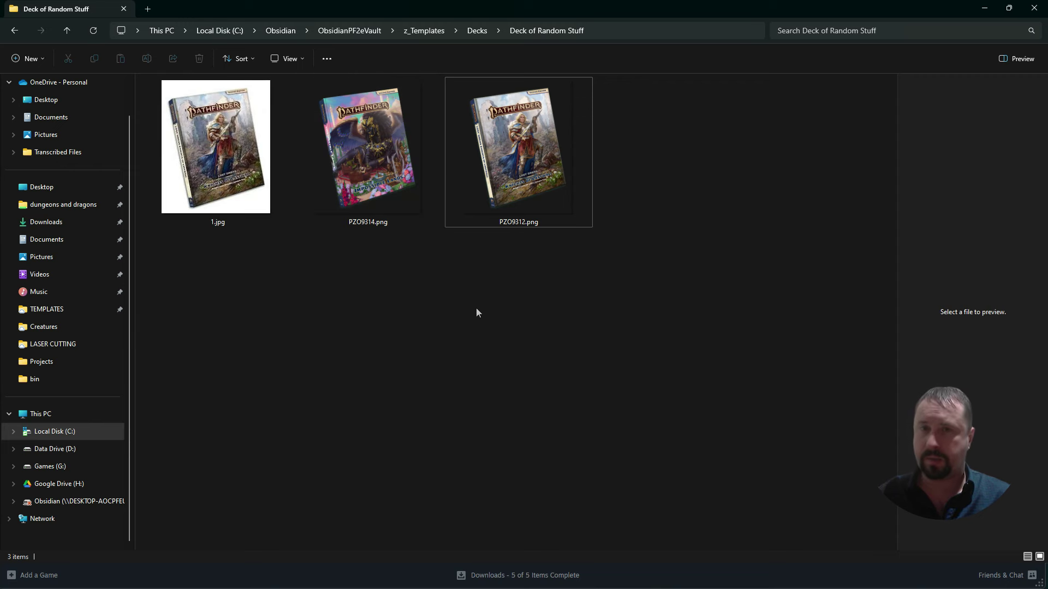
pyautogui.moveTo(550, 300); pyautogui.dragTo(360, 117)
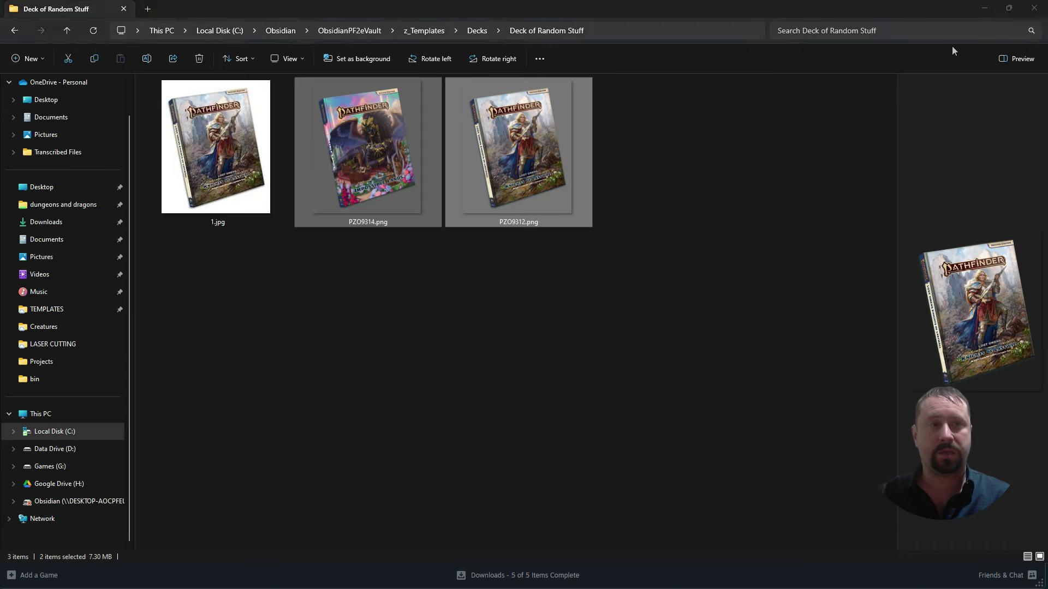
pyautogui.hotkey('alt', 'Tab')
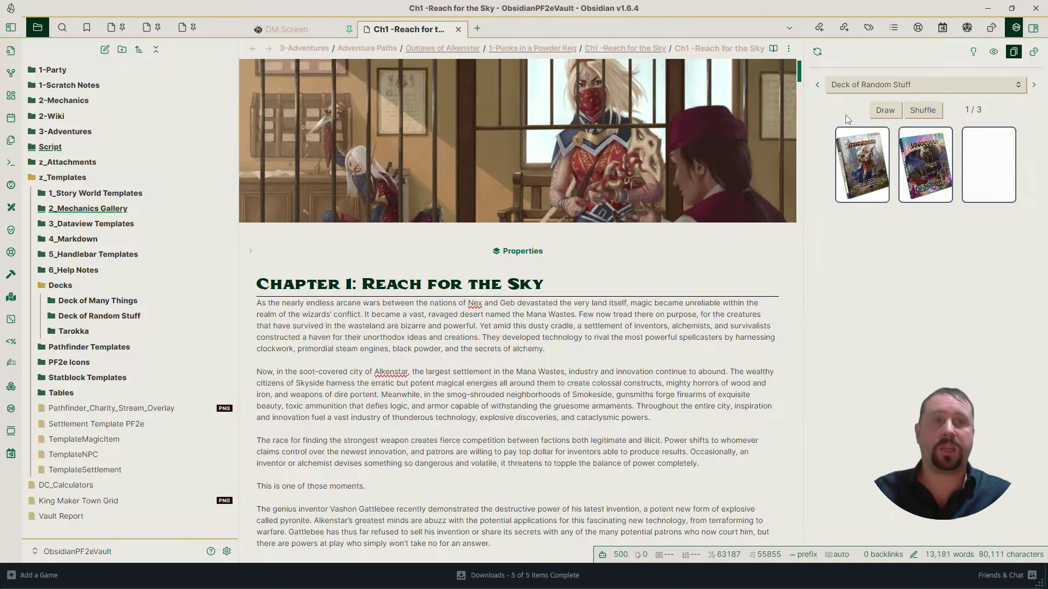
# Draw a second card, copy its Impossible Lands cover, and paste it after the first paragraph
pyautogui.click(883, 114)
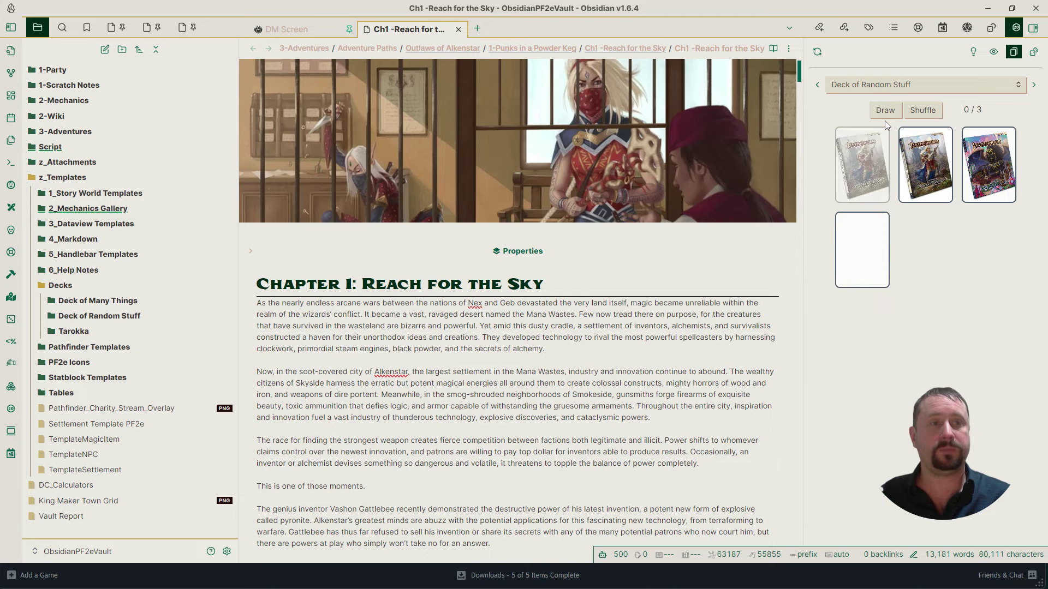
pyautogui.moveTo(926, 166)
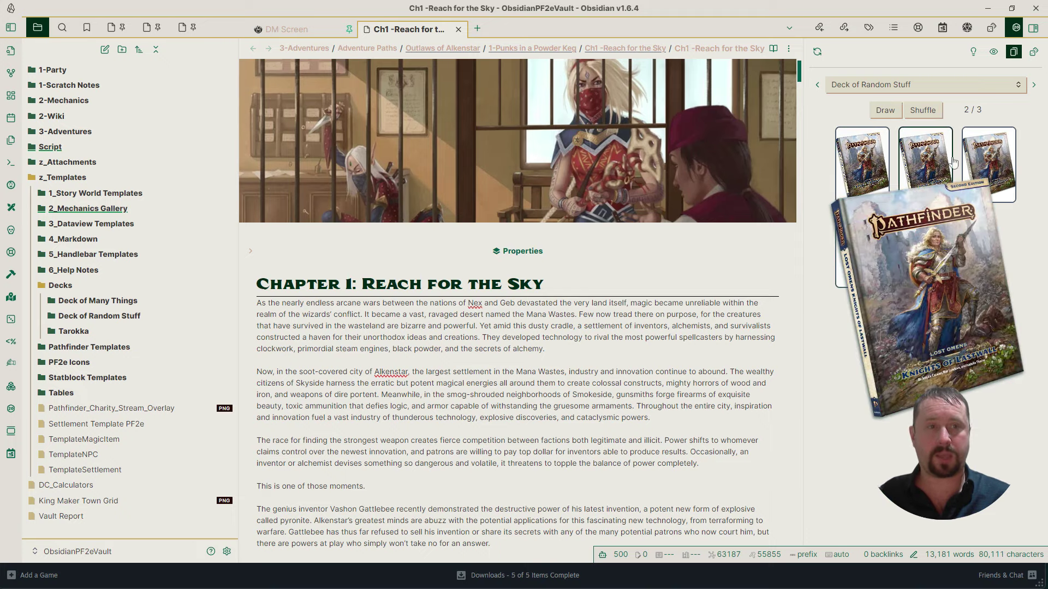
pyautogui.click(872, 266)
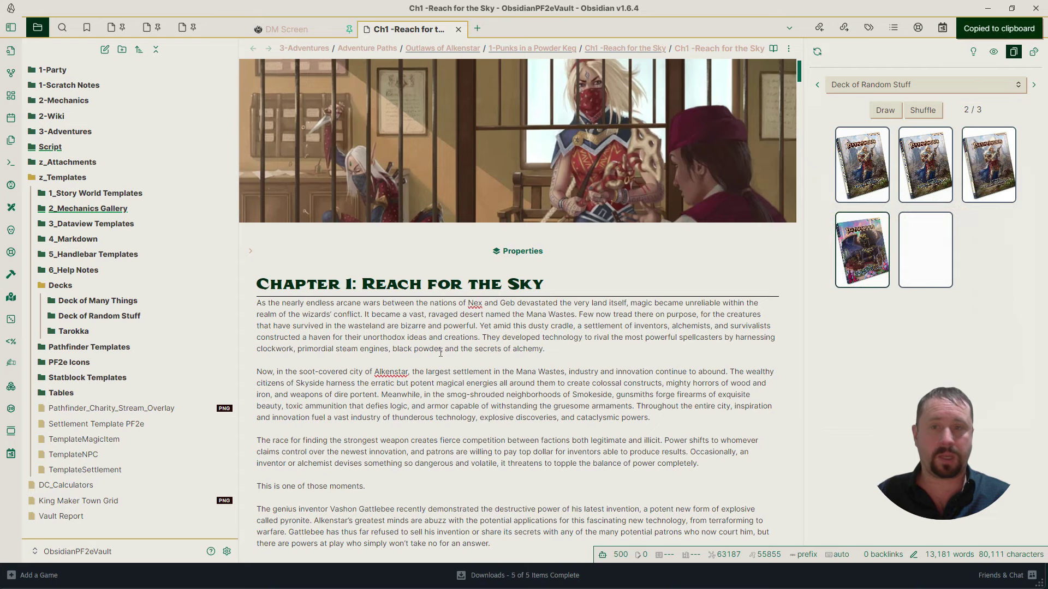
pyautogui.click(582, 355)
pyautogui.press('Return')
pyautogui.press('Return')
pyautogui.hotkey('ctrl', 'v')
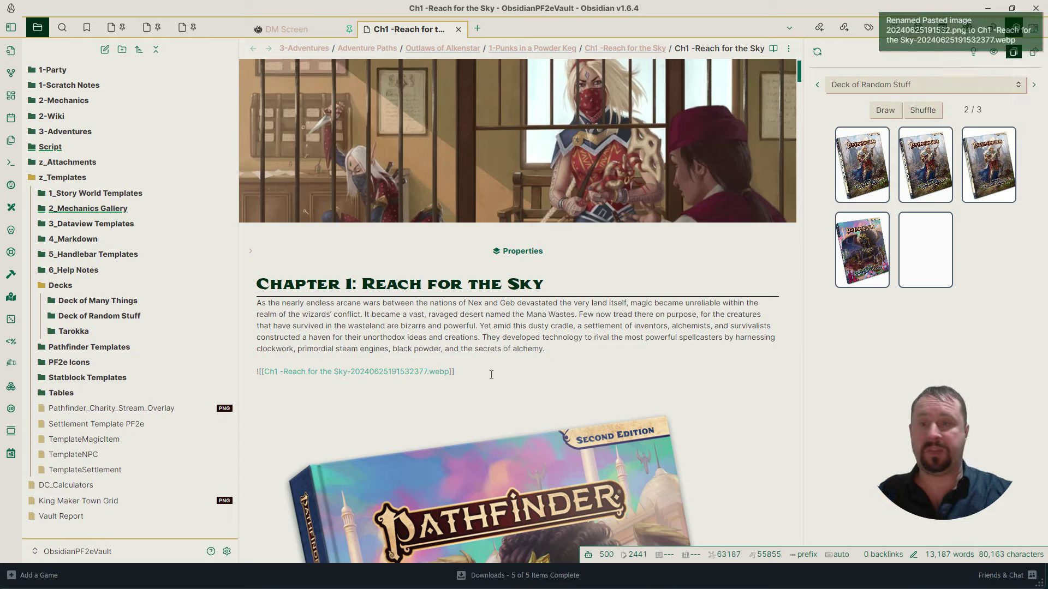
# Undo the pasted Impossible Lands cover image and return focus to the deck pane
pyautogui.hotkey('ctrl', 'z')
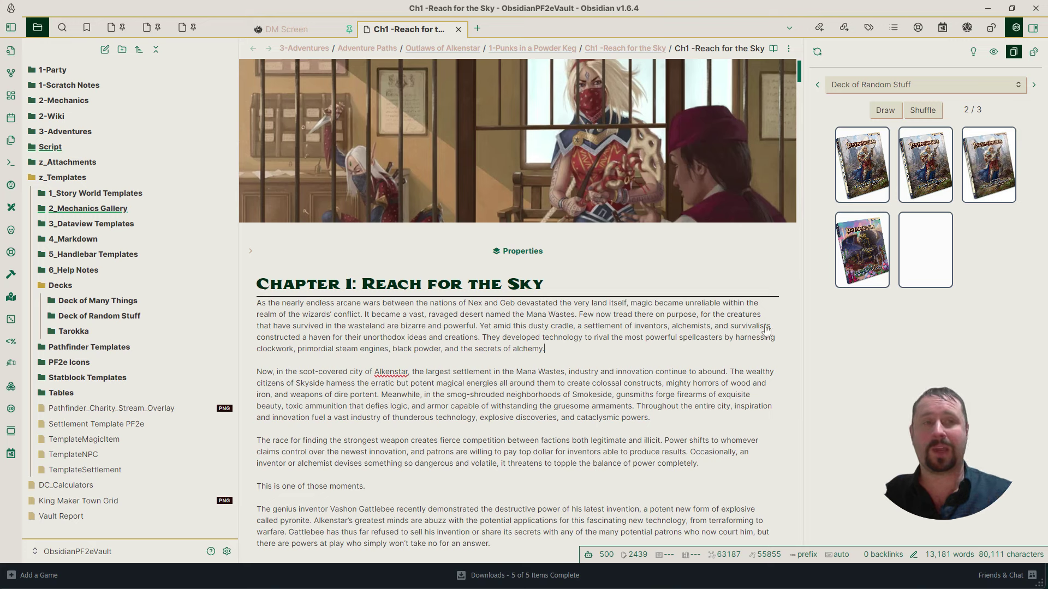
pyautogui.click(862, 378)
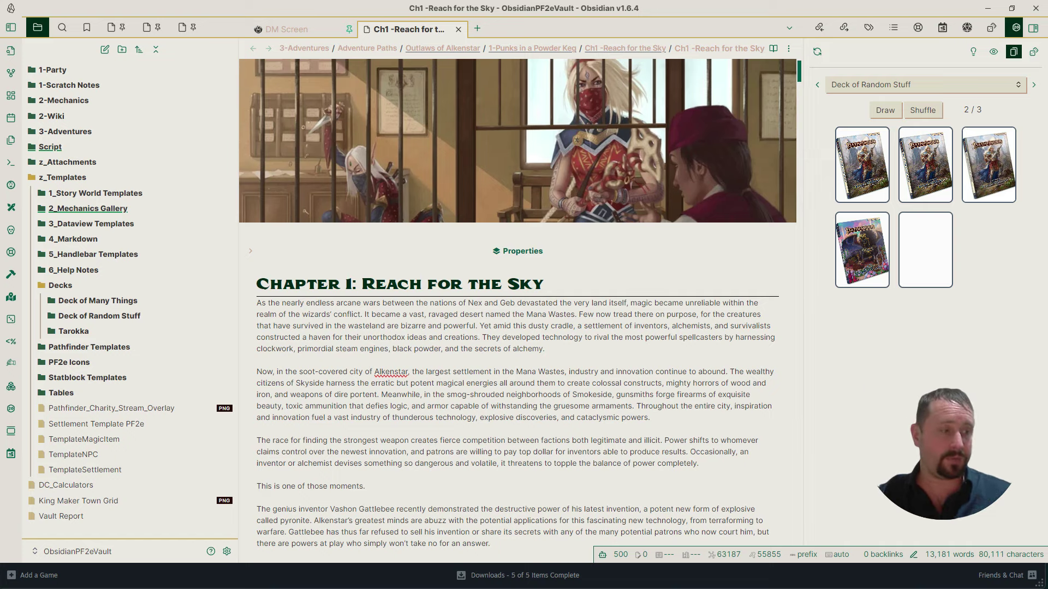
# Open obsidianttrpgtutorials.com in a new Chrome tab and maximize the browser window
pyautogui.hotkey('alt', 'Tab')
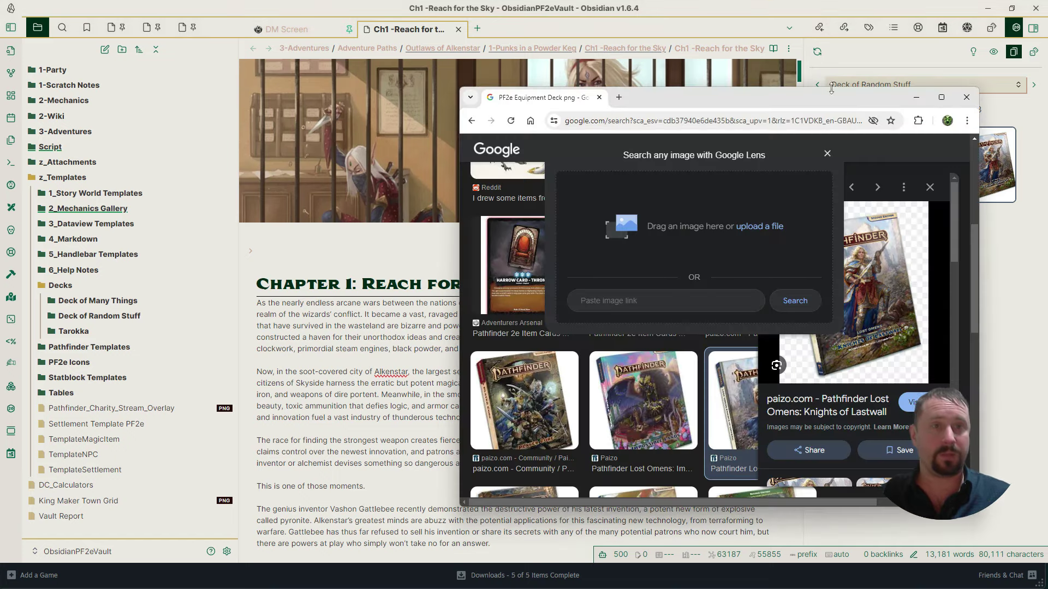
pyautogui.click(620, 97)
pyautogui.write('obsidian')
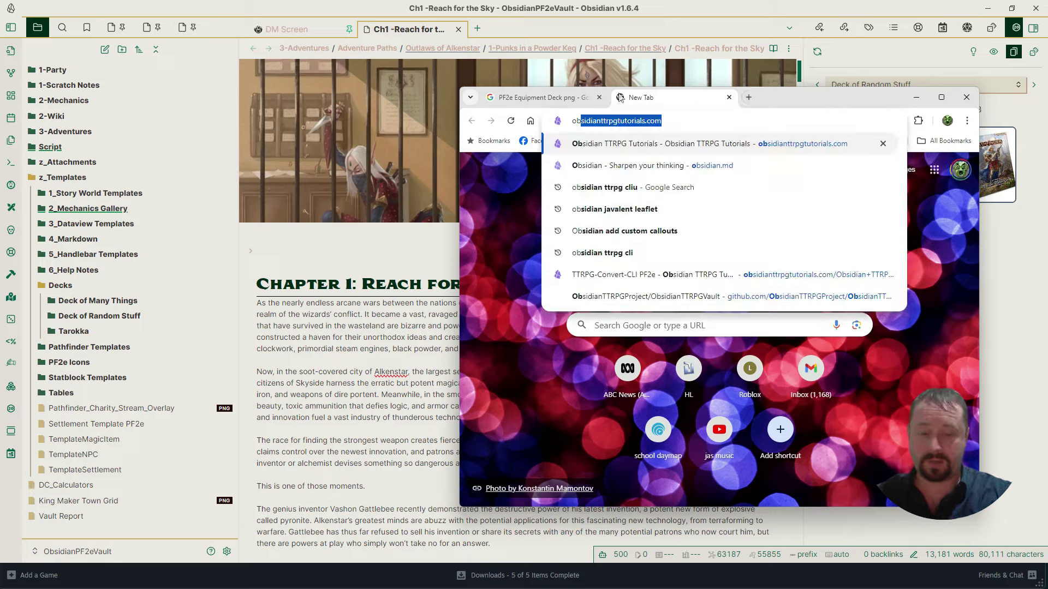
pyautogui.press('Return')
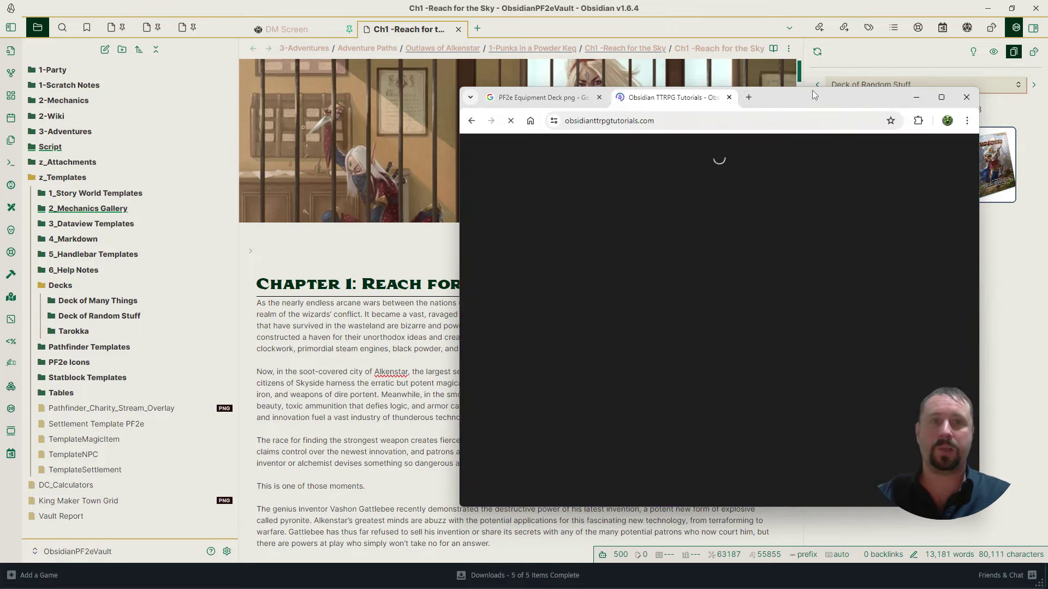
pyautogui.doubleClick(819, 95)
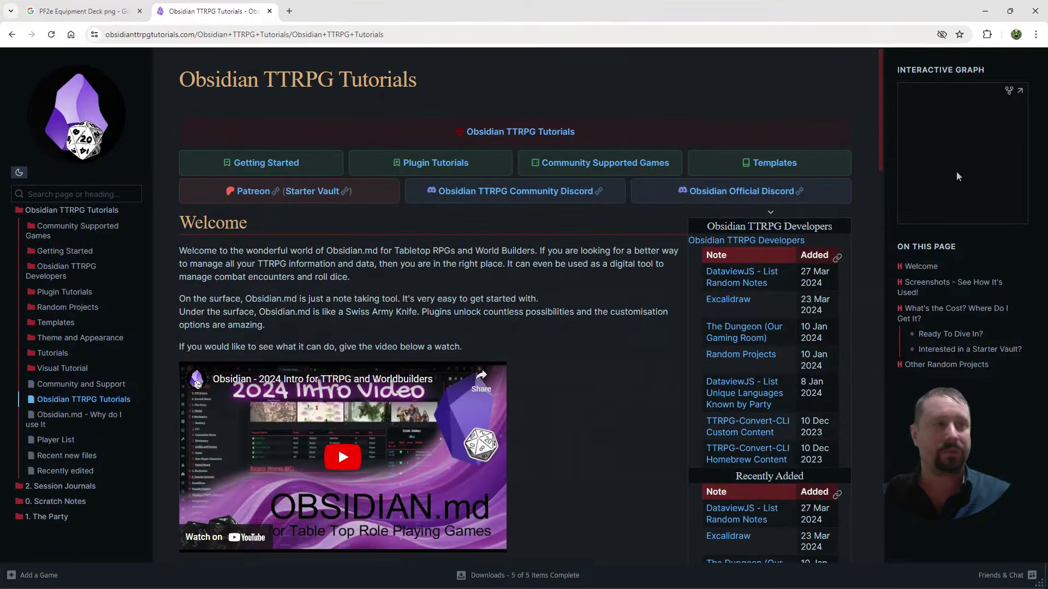